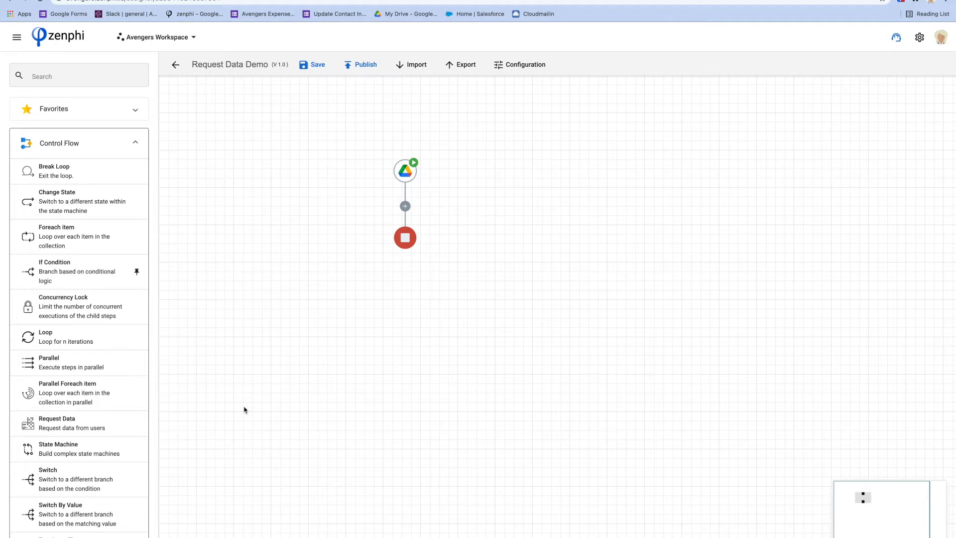
# Add an Assign Task step from the favourite steps, then delete it again.
pyautogui.click(78, 115)
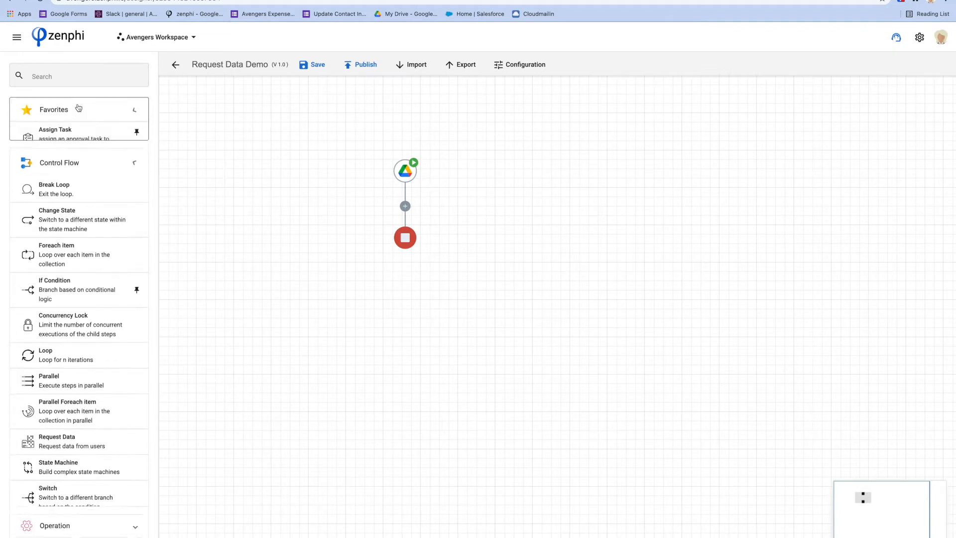
pyautogui.moveTo(58, 145); pyautogui.dragTo(406, 205)
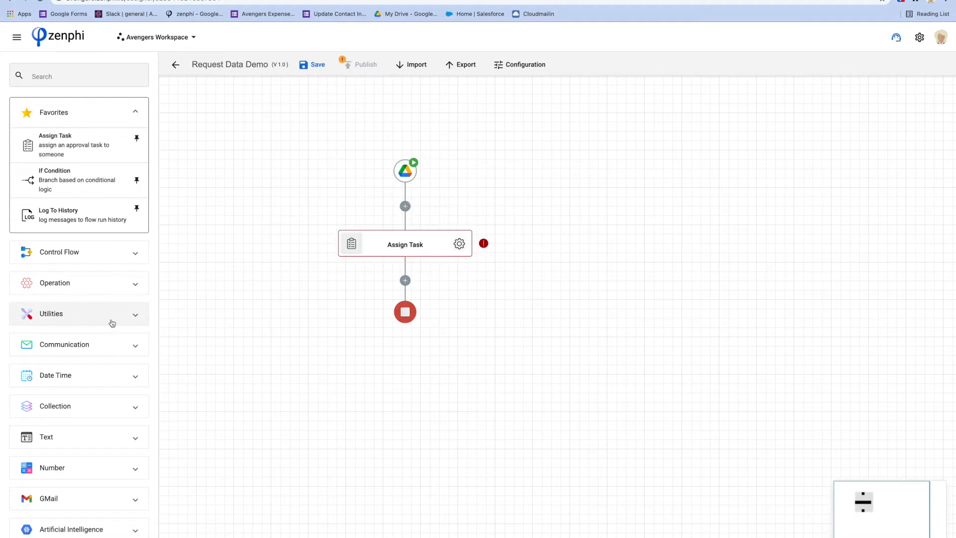
pyautogui.scroll(-2, 117, 434)
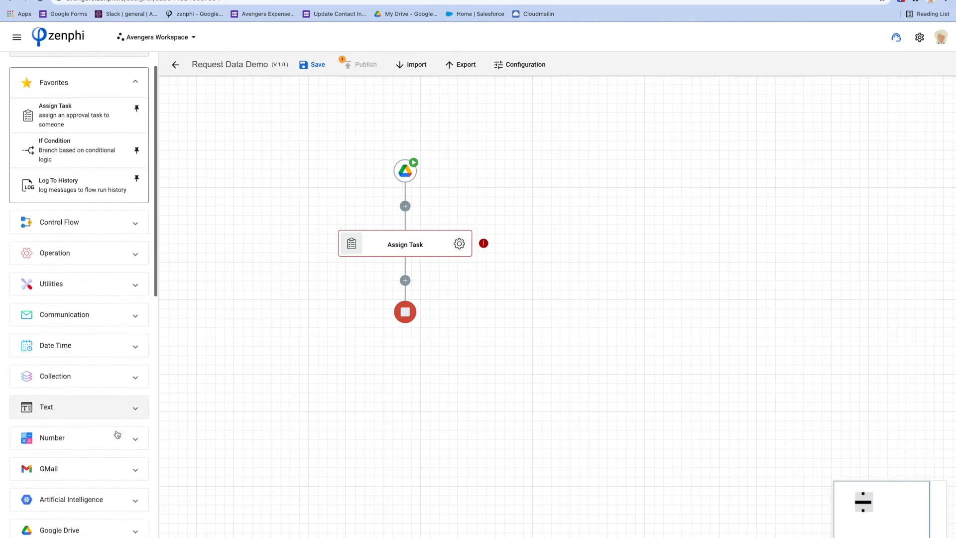
pyautogui.click(99, 225)
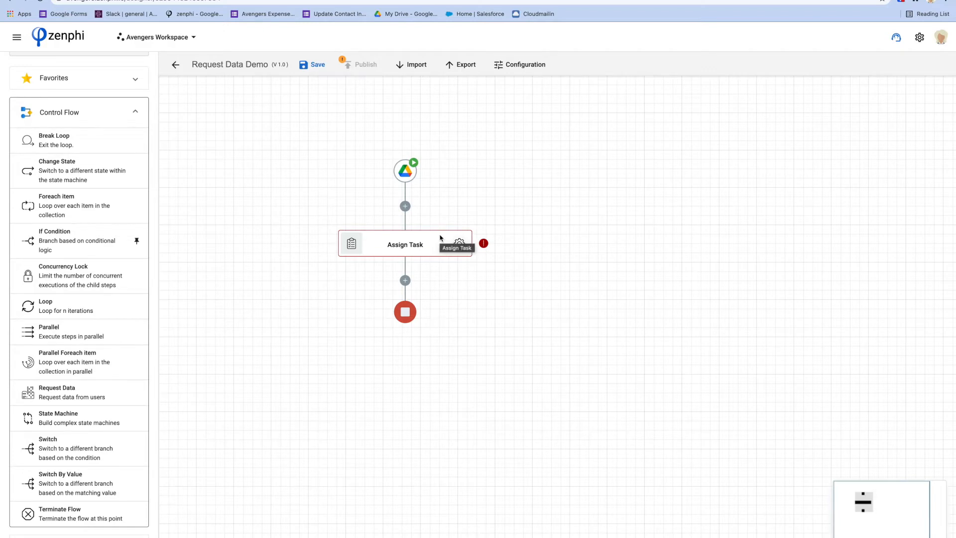
pyautogui.rightClick(440, 238)
pyautogui.click(479, 301)
pyautogui.click(609, 332)
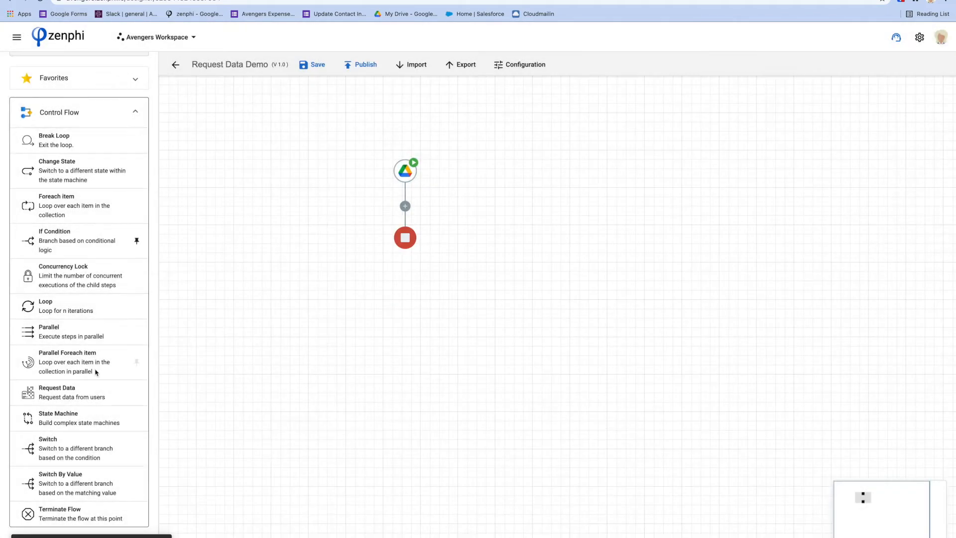
# Insert a Request Data step after the Drive trigger and view the Drive drop folder.
pyautogui.moveTo(59, 395); pyautogui.dragTo(407, 209)
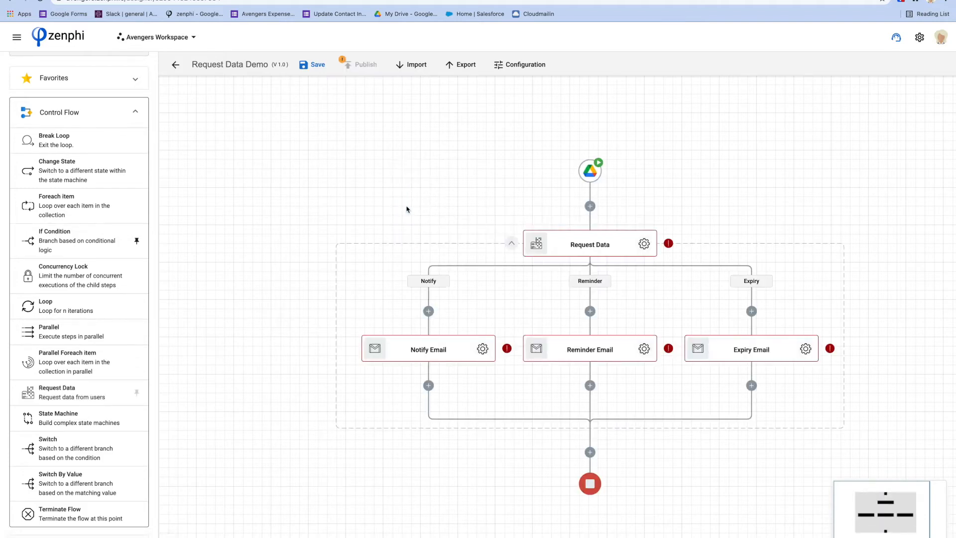
pyautogui.moveTo(521, 216); pyautogui.dragTo(394, 170)
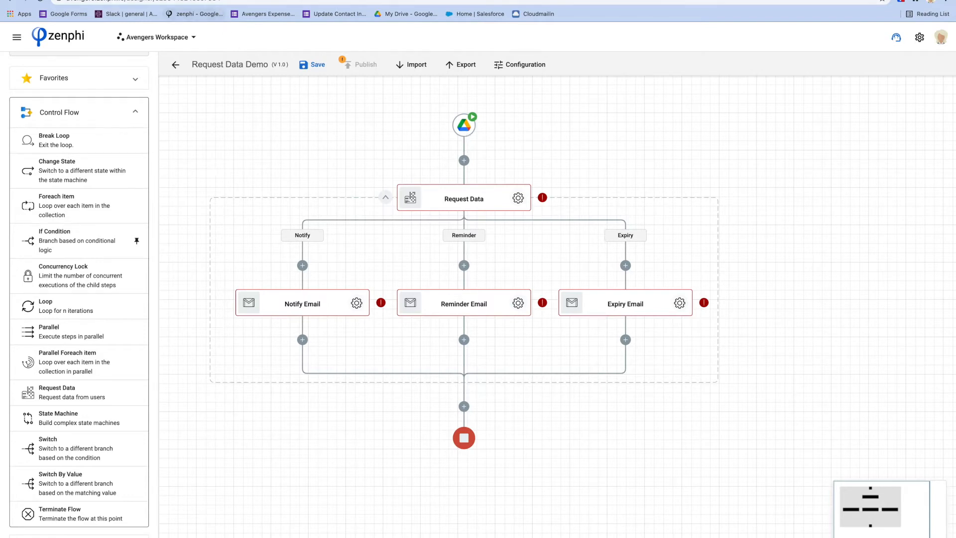
pyautogui.click(209, 0)
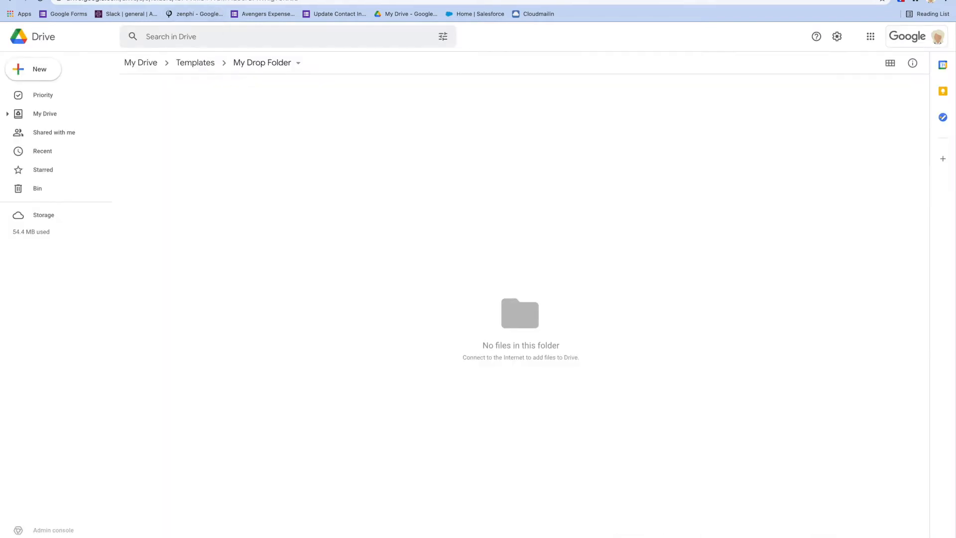
# Check the empty Approved and Rejected Documents folders, then open the Request Data settings.
pyautogui.click(100, 0)
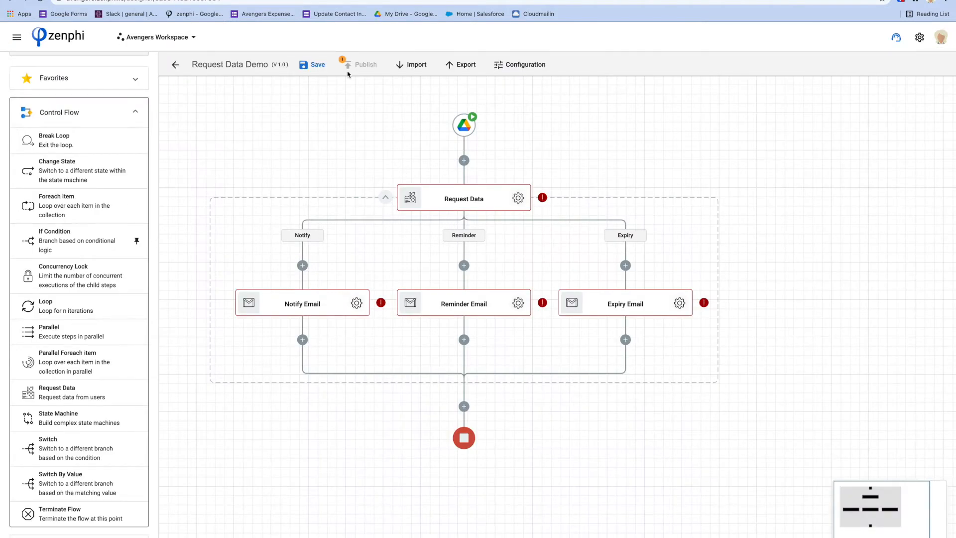
pyautogui.click(348, 1)
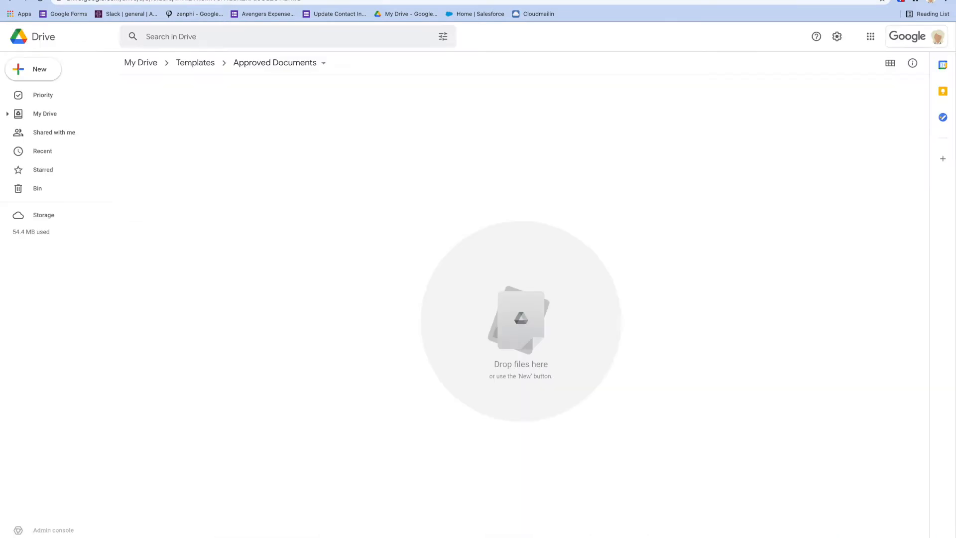
pyautogui.hotkey('ctrl', 'Tab')
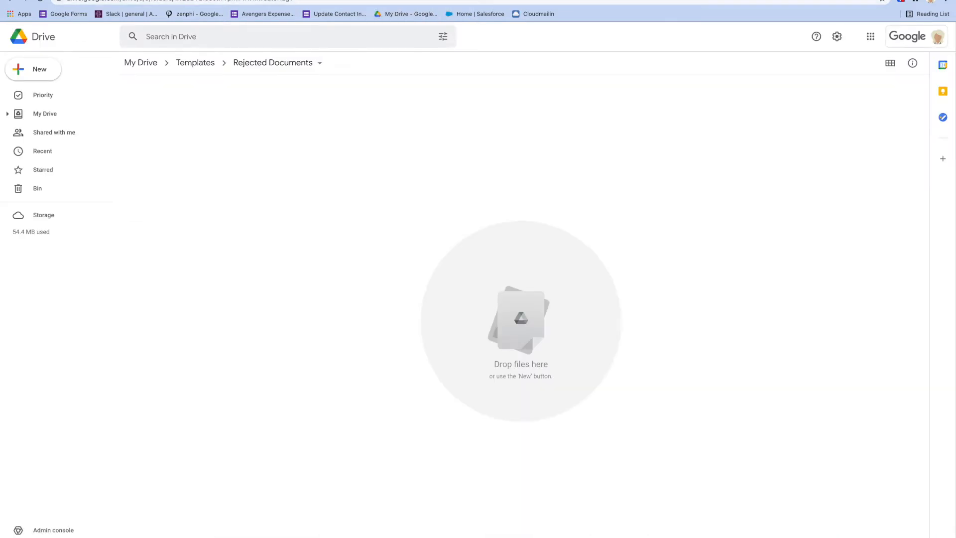
pyautogui.click(394, 1)
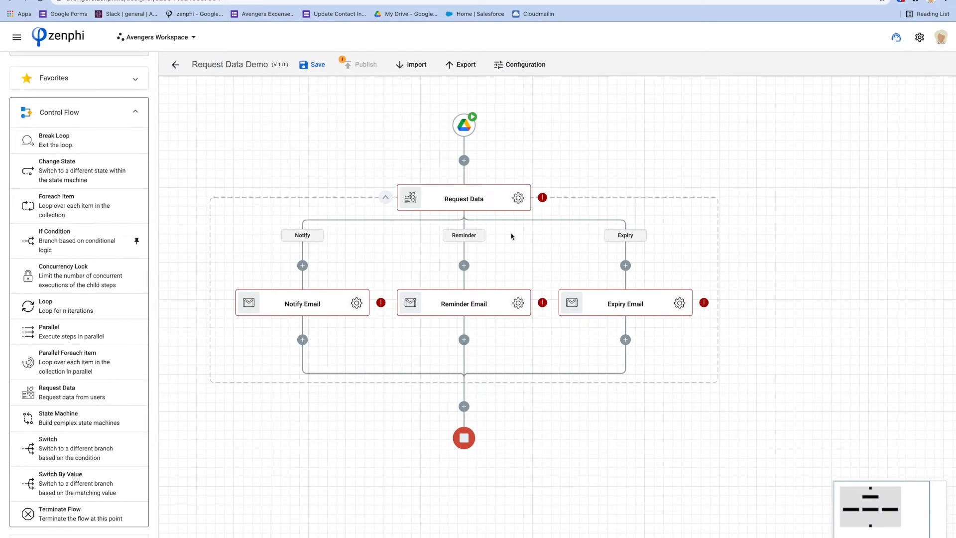
pyautogui.click(518, 198)
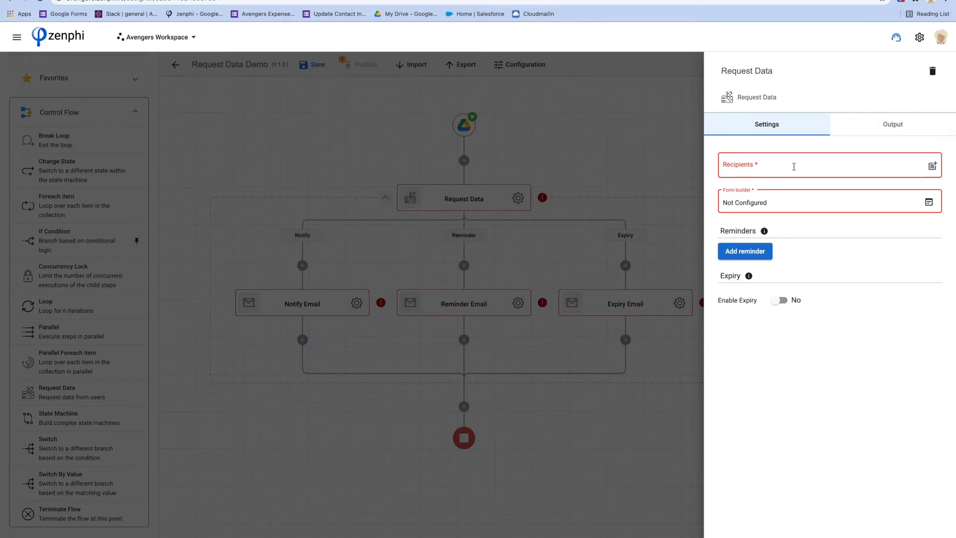
# Enter the recipient's e-mail address under Request Data Recipients and open the form builder.
pyautogui.click(793, 166)
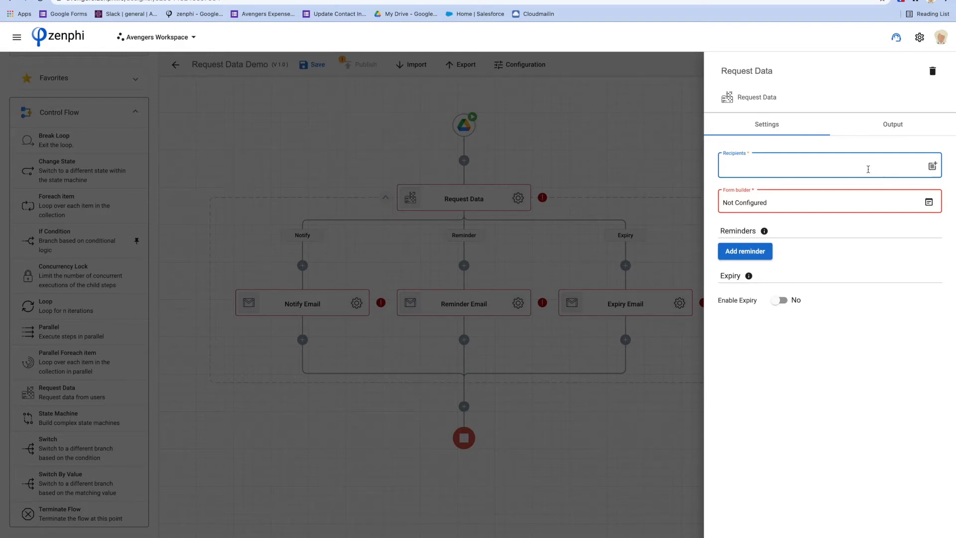
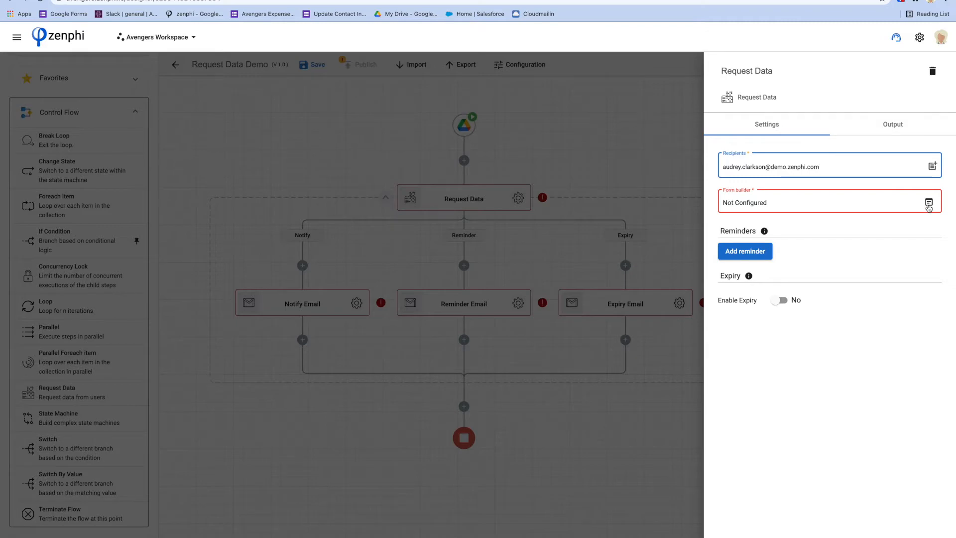
pyautogui.click(929, 204)
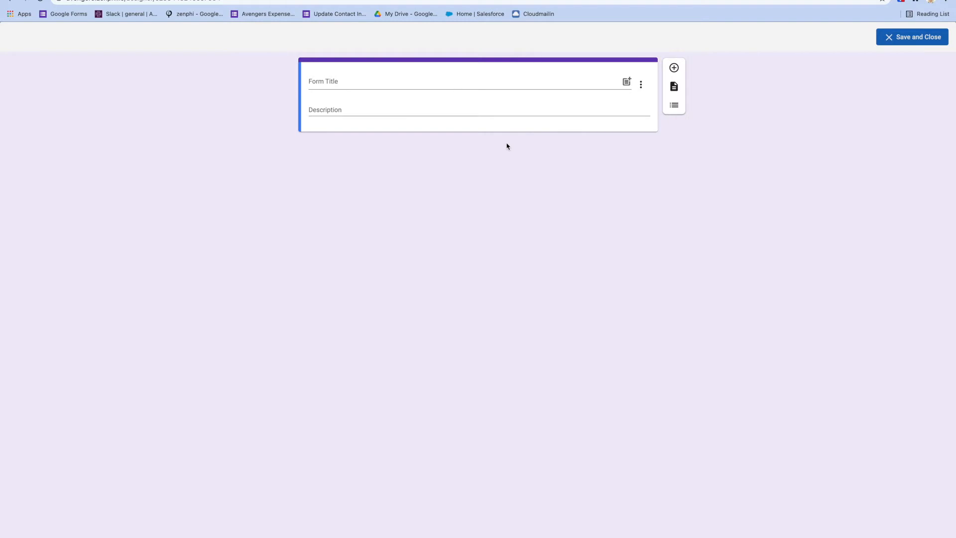
# Title the form 'Approval for document' followed by the trigger's File Name token.
pyautogui.click(343, 84)
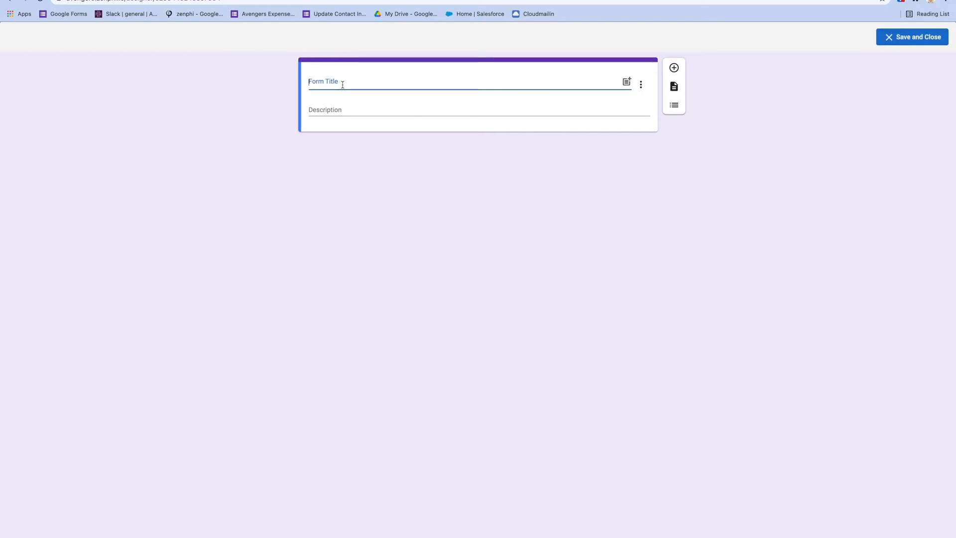
pyautogui.write('Approval for document')
pyautogui.click(627, 82)
pyautogui.click(589, 144)
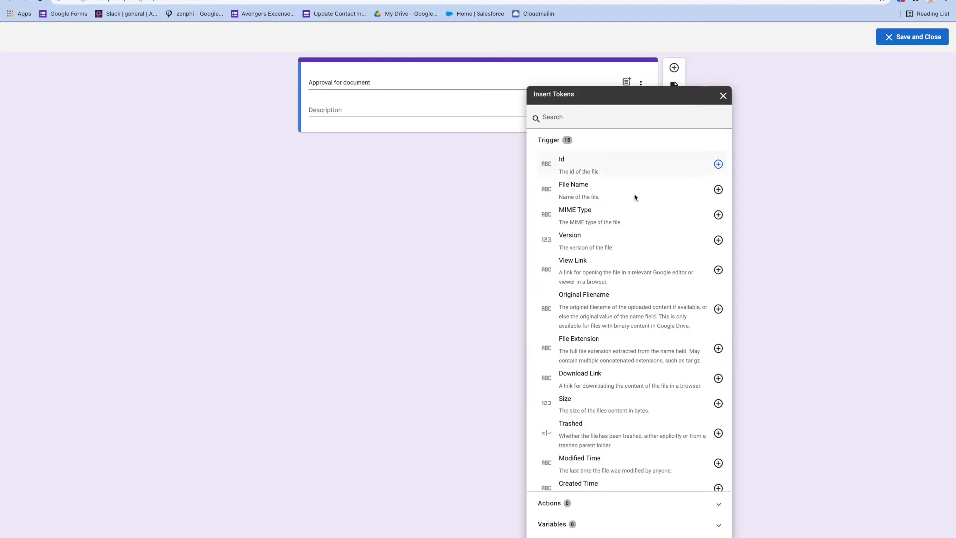
pyautogui.click(718, 189)
pyautogui.click(788, 165)
# Add an 'Uploaded By:' section with the Owners token as its value, plus a new field.
pyautogui.click(673, 67)
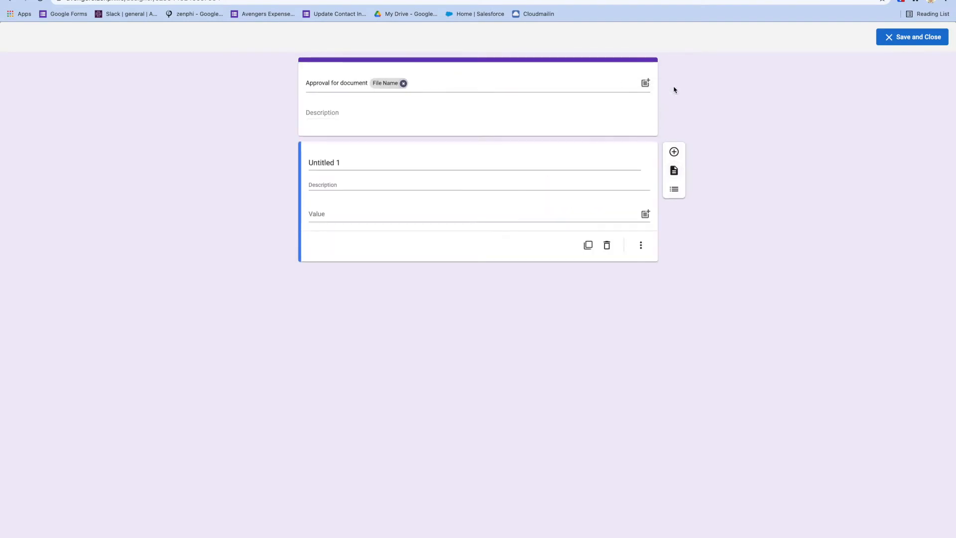
pyautogui.click(344, 161)
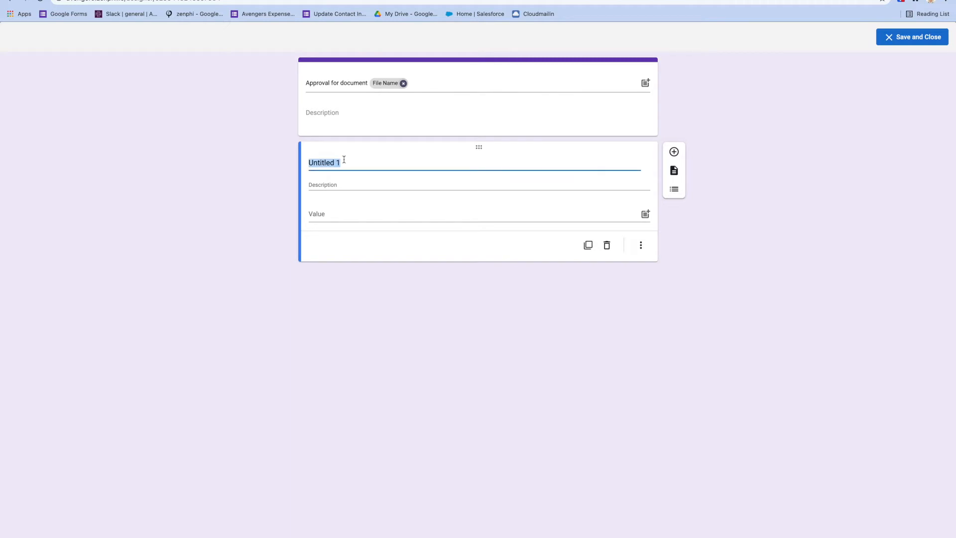
pyautogui.press('BackSpace')
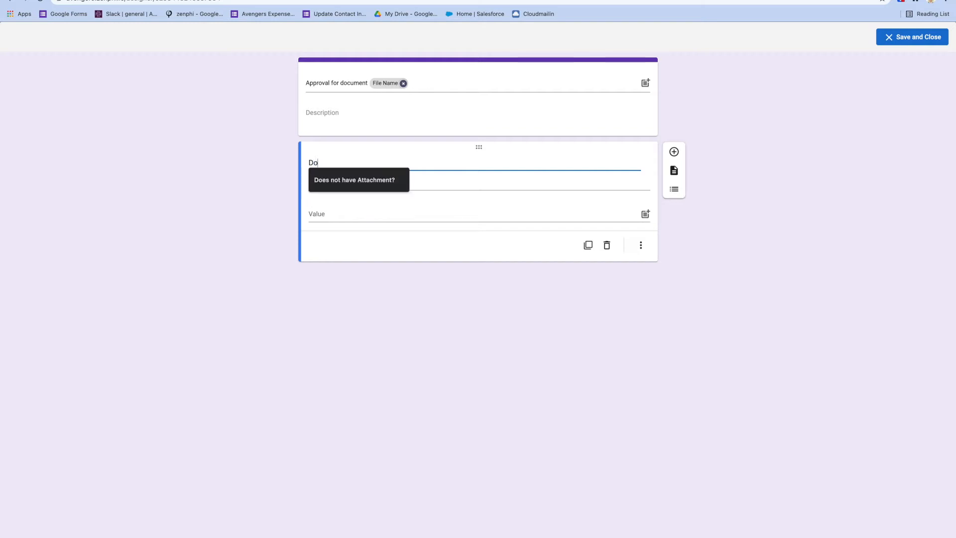
pyautogui.write('Upload')
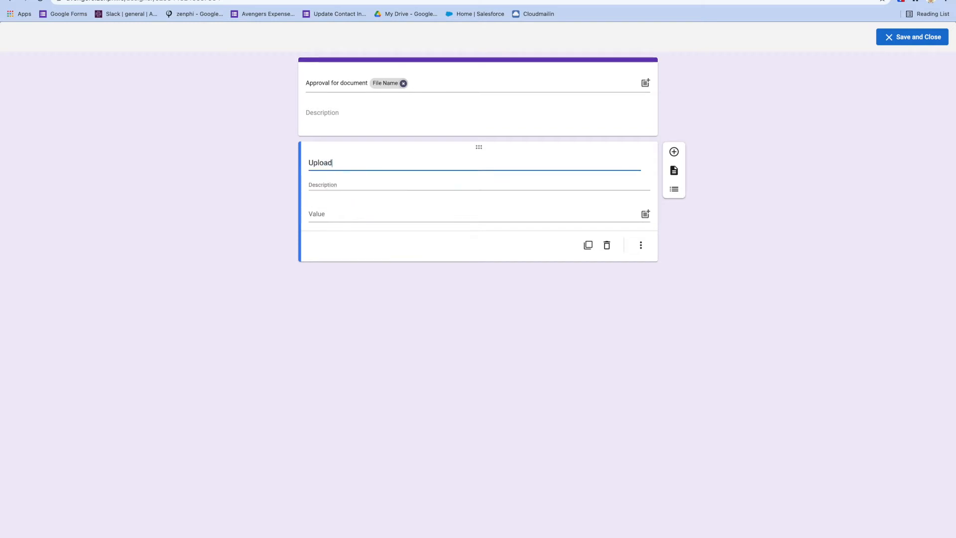
pyautogui.write('ed By:')
pyautogui.click(645, 214)
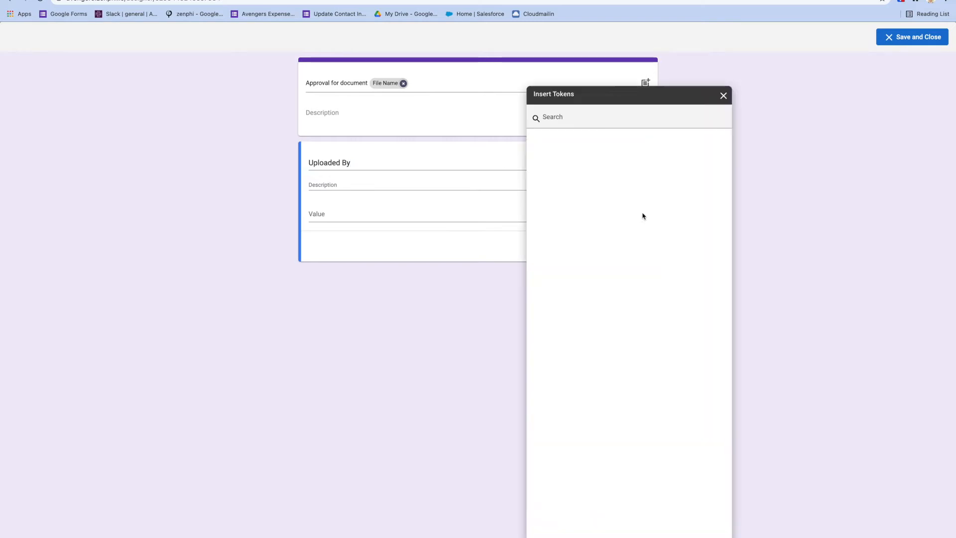
pyautogui.click(568, 139)
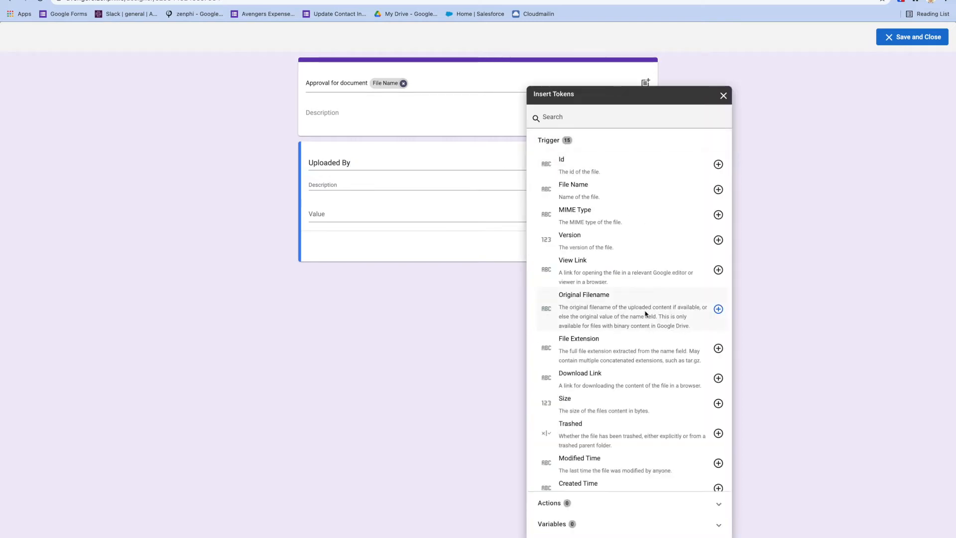
pyautogui.scroll(-2, 645, 314)
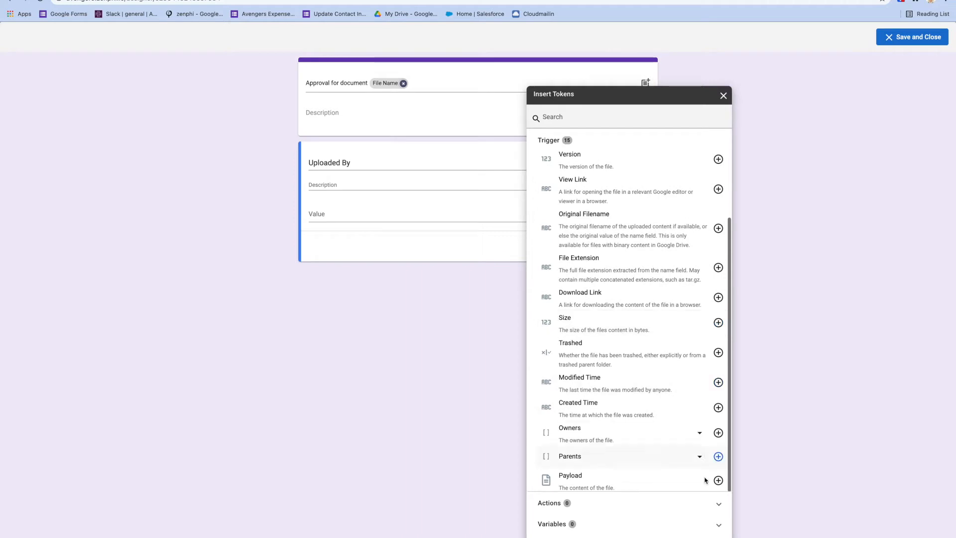
pyautogui.click(718, 433)
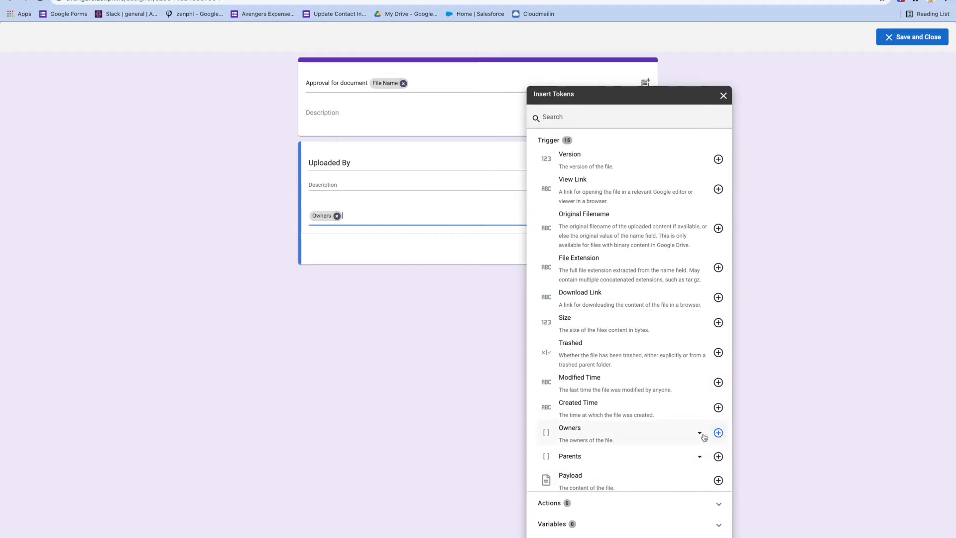
pyautogui.click(411, 310)
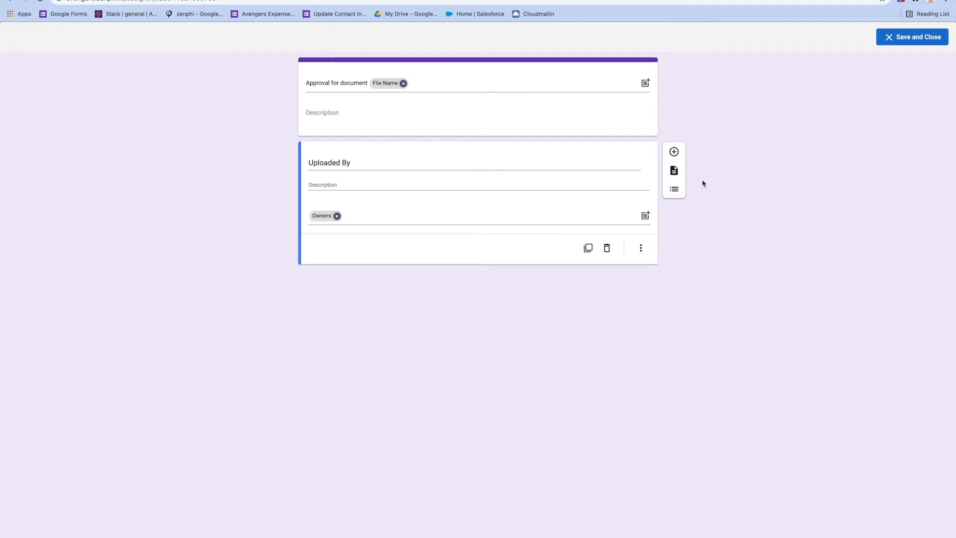
pyautogui.click(673, 155)
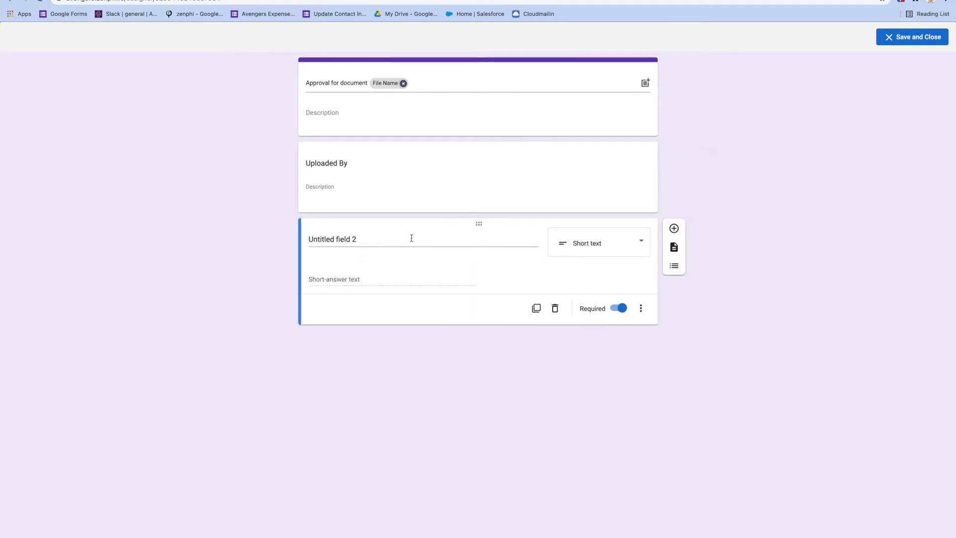
# Make the new field an 'Outcome' drop-down with options Approve and Reject.
pyautogui.click(378, 238)
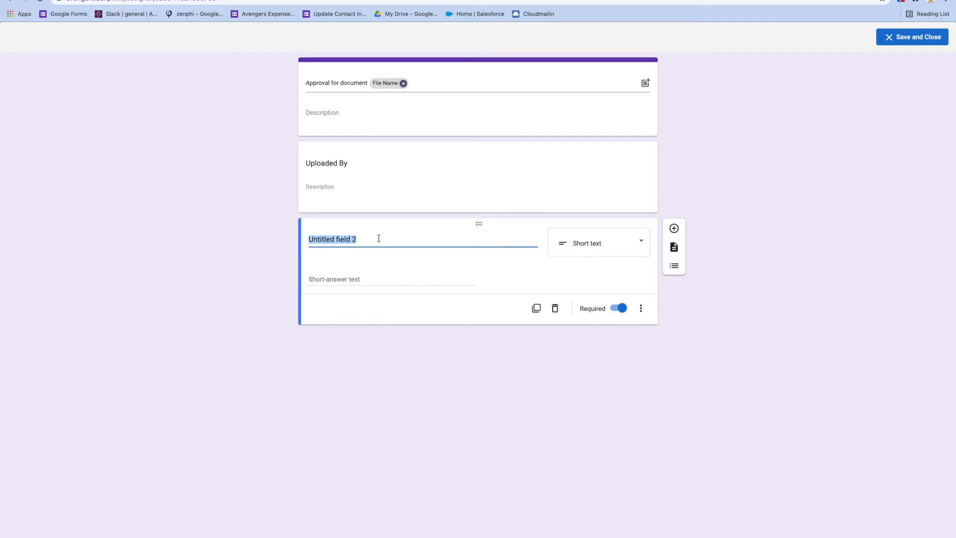
pyautogui.write('OUt')
pyautogui.press('BackSpace')
pyautogui.press('BackSpace')
pyautogui.write('utcome')
pyautogui.click(580, 245)
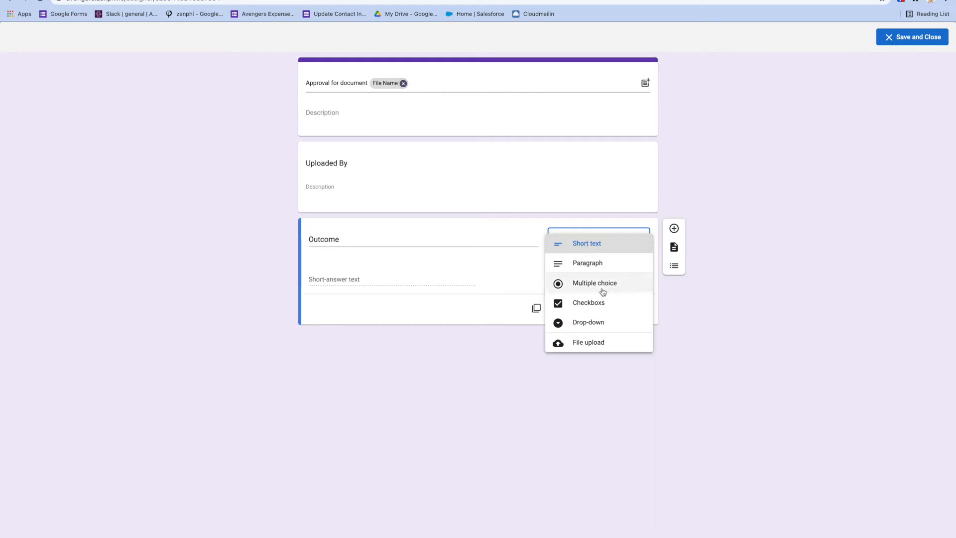
pyautogui.click(612, 326)
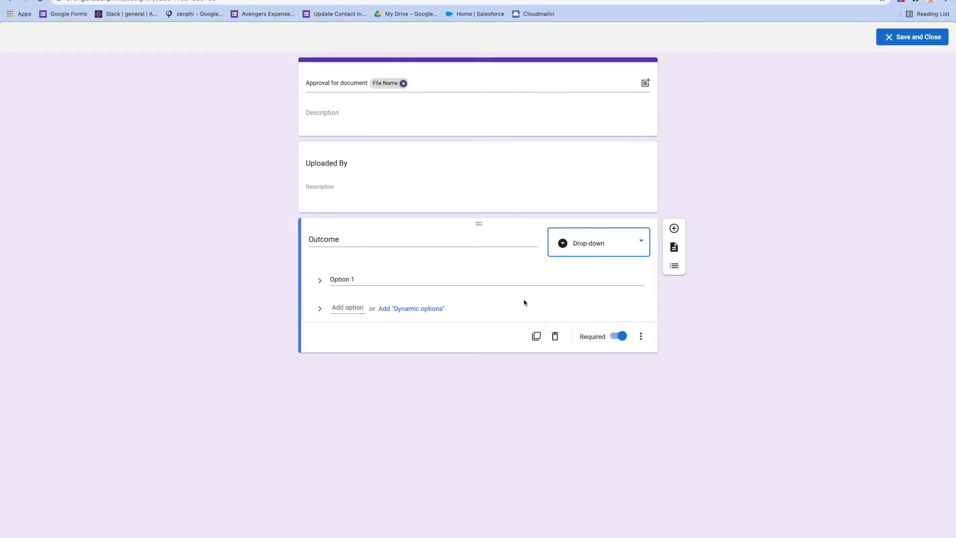
pyautogui.click(354, 277)
pyautogui.write('Approve')
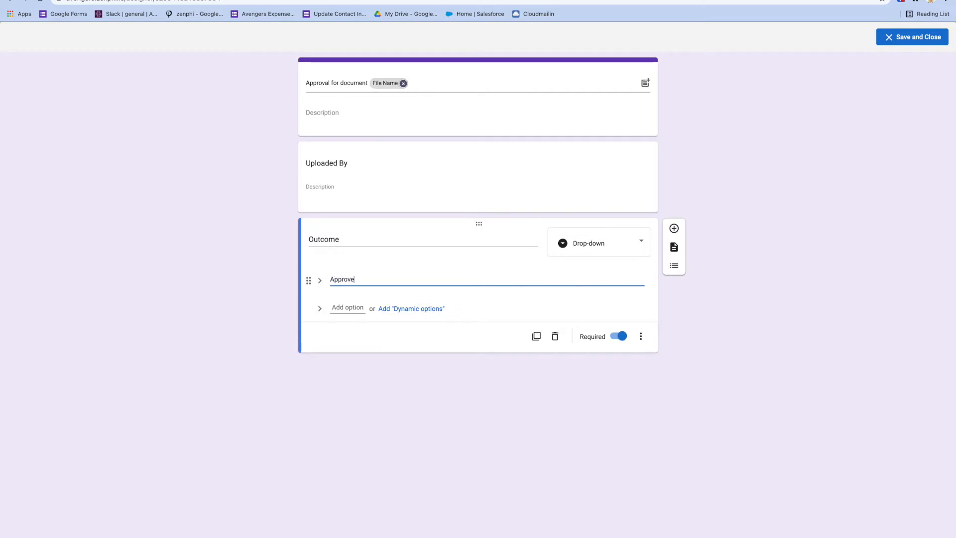
pyautogui.click(352, 306)
pyautogui.click(353, 306)
pyautogui.write('Reject')
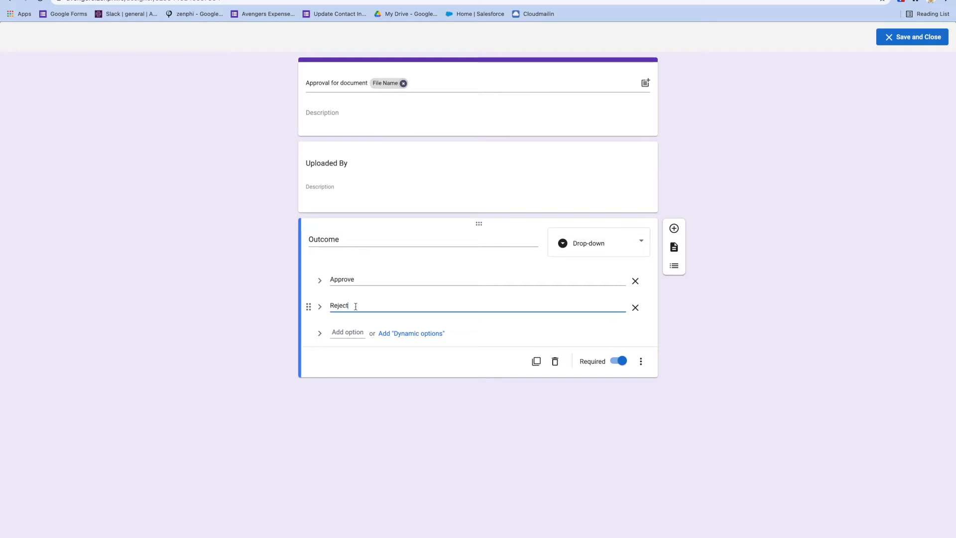
# Add an optional 'Comments' paragraph field below Outcome.
pyautogui.click(673, 228)
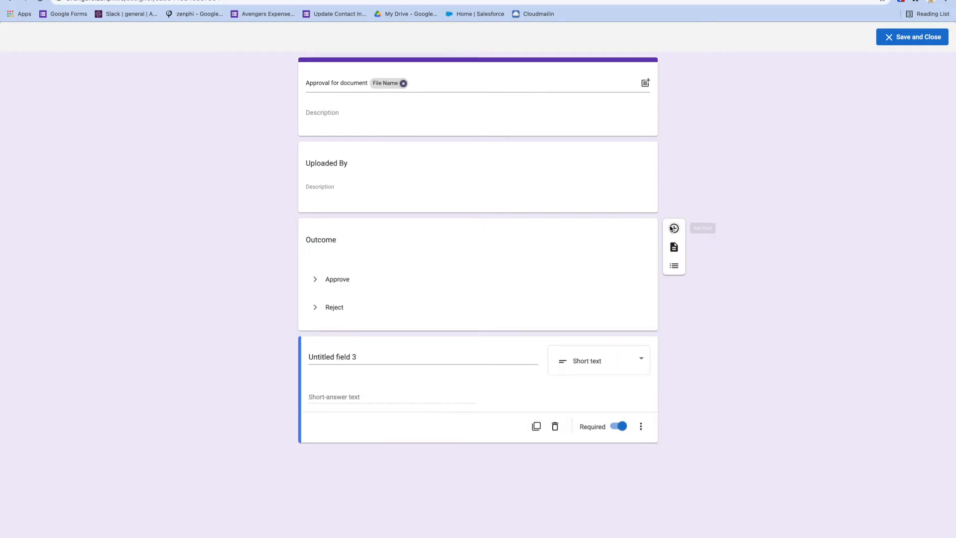
pyautogui.click(363, 356)
pyautogui.write('Comments')
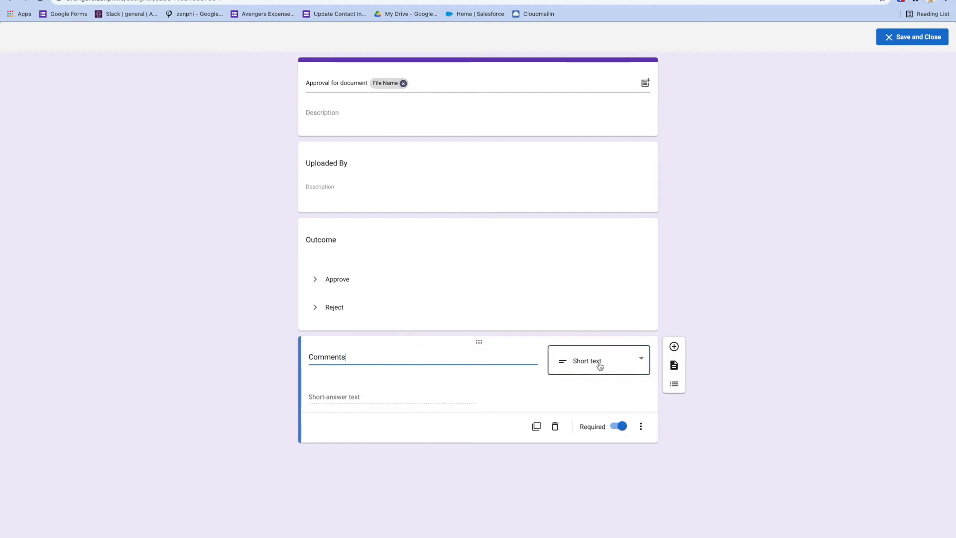
pyautogui.click(600, 367)
pyautogui.click(617, 427)
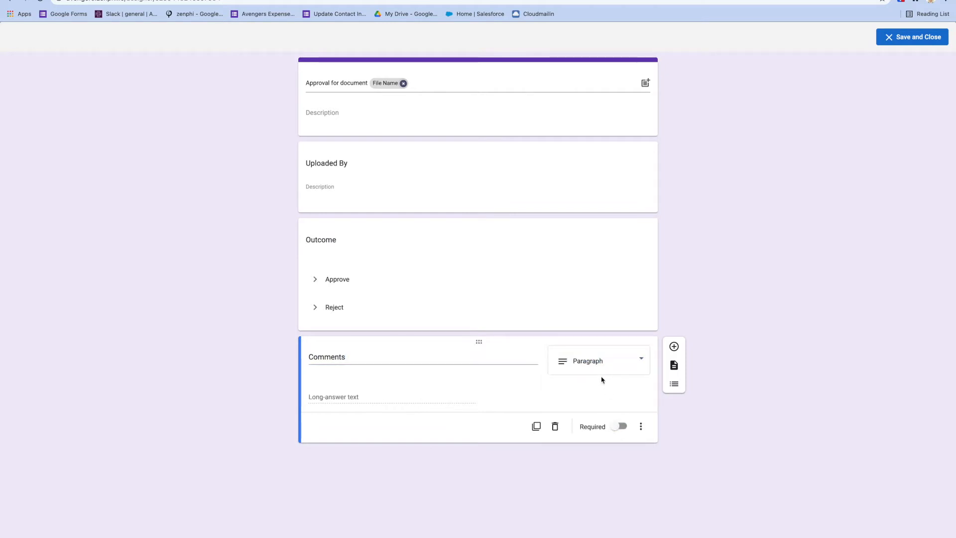
# Delete the extra blank field and save the form.
pyautogui.click(674, 347)
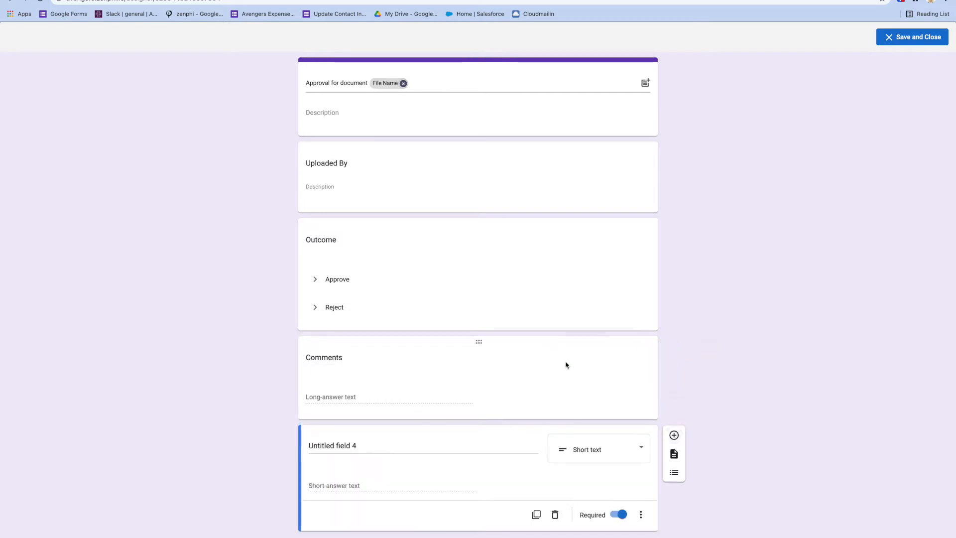
pyautogui.click(593, 450)
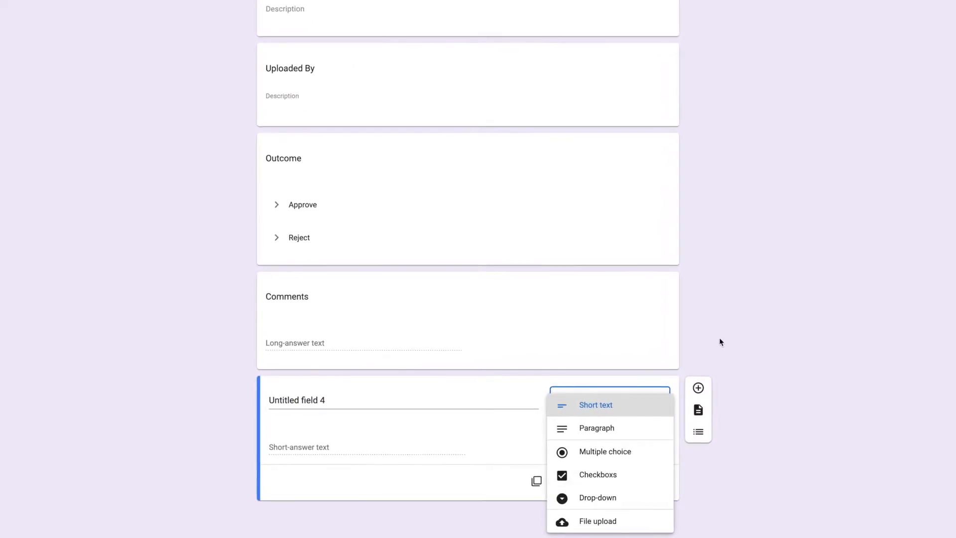
pyautogui.click(481, 396)
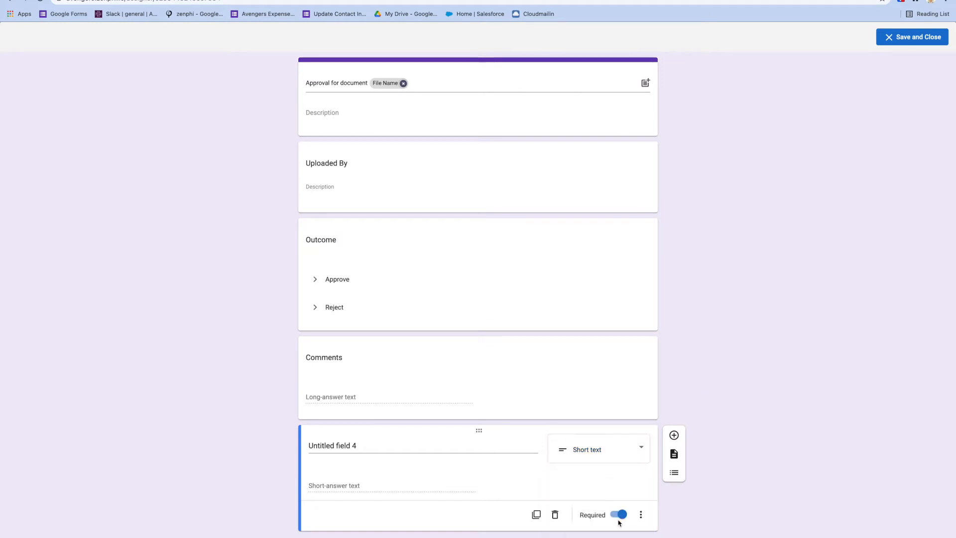
pyautogui.click(554, 515)
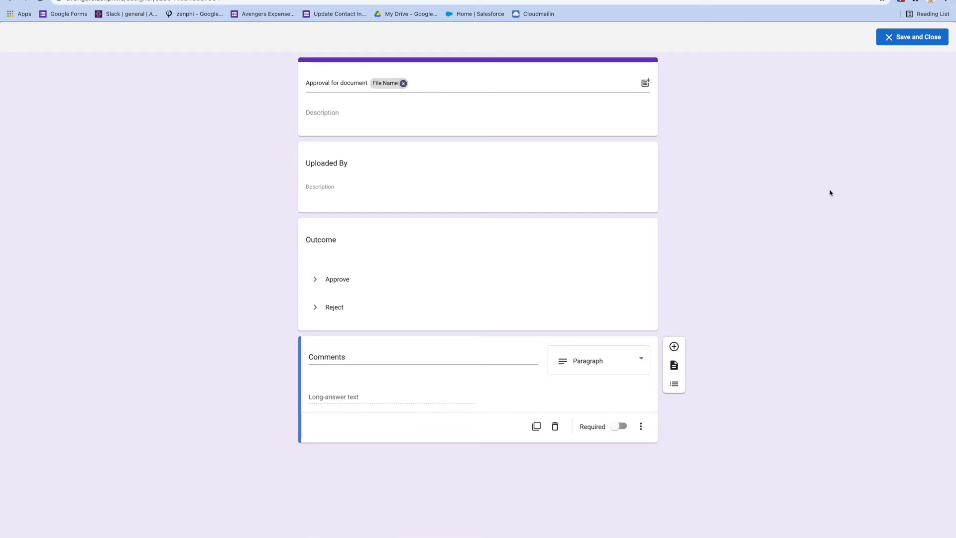
pyautogui.click(906, 38)
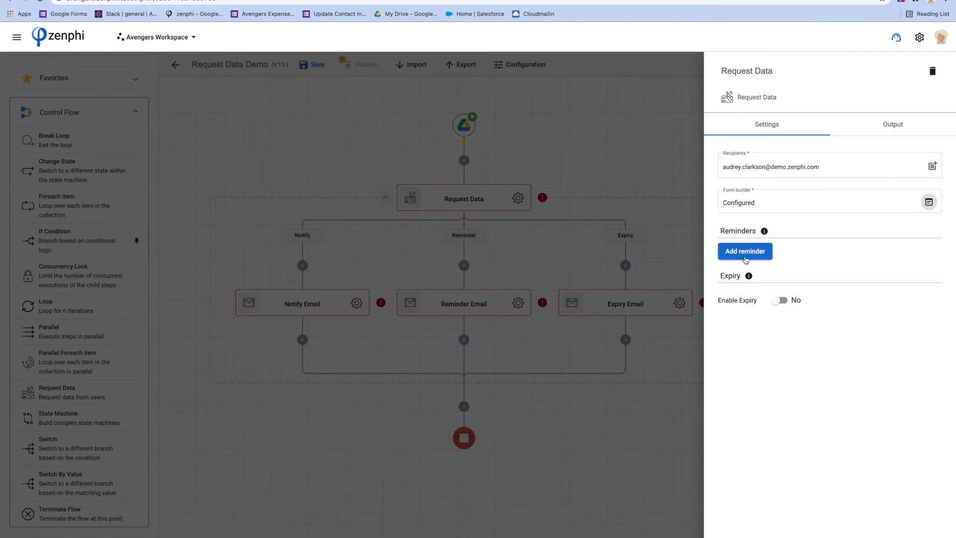
# Set reminders after 1 hour and a further 2 hours, removing the extra third reminder.
pyautogui.click(745, 257)
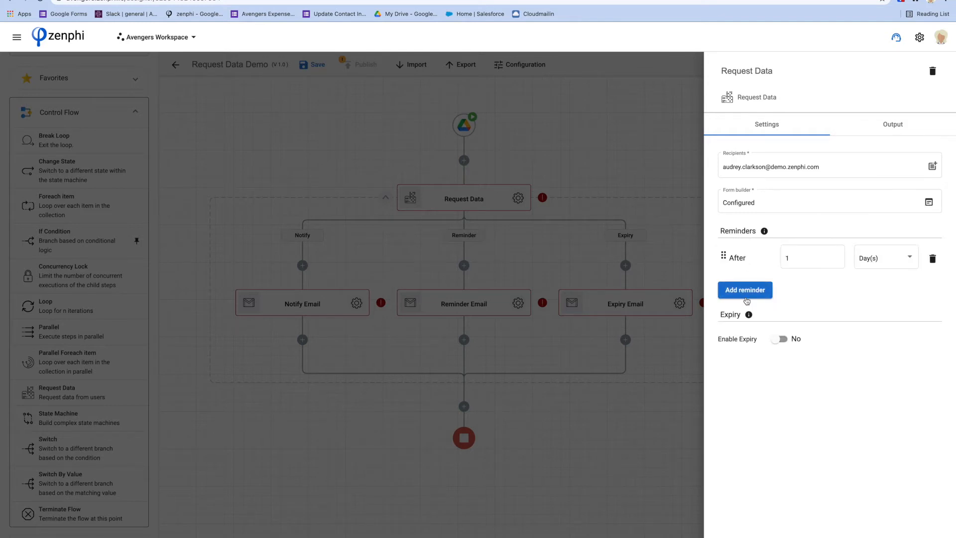
pyautogui.click(746, 296)
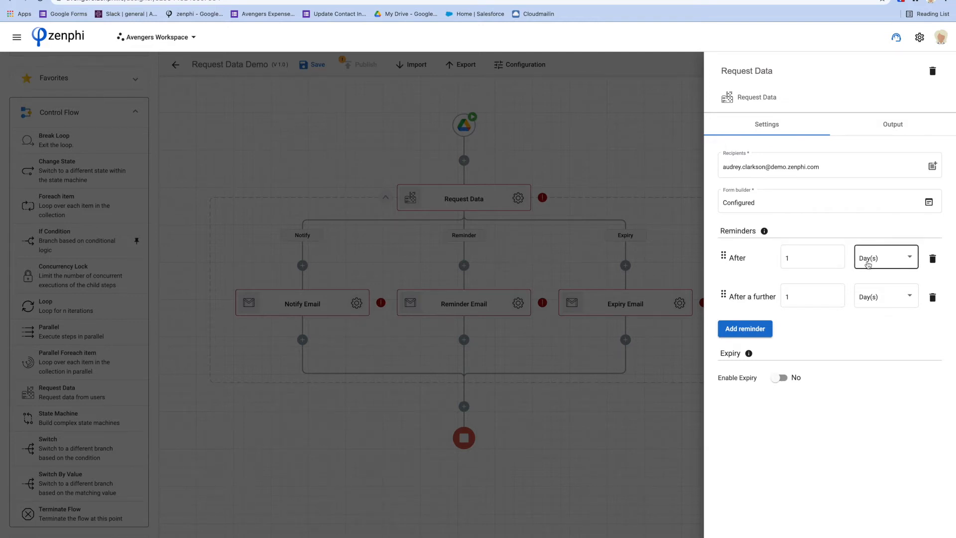
pyautogui.click(867, 259)
pyautogui.click(870, 241)
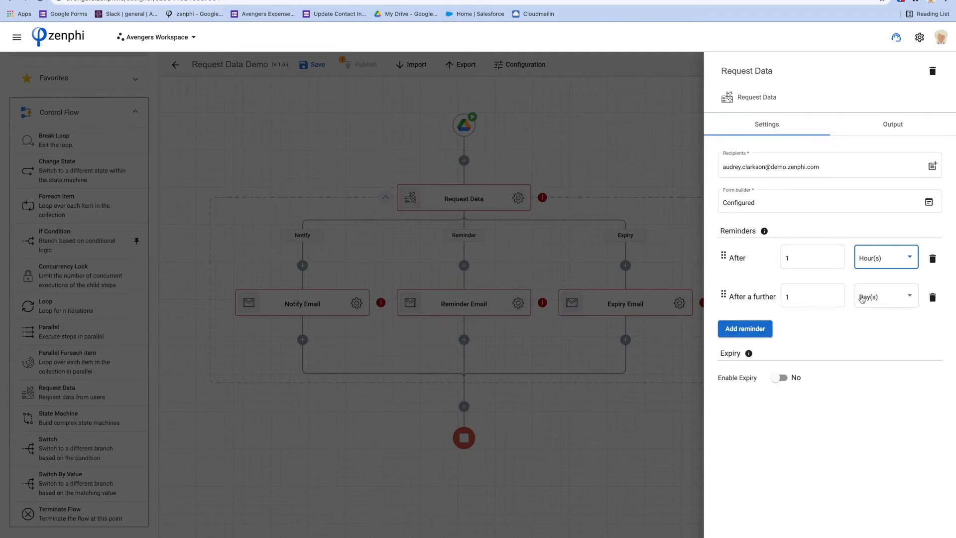
pyautogui.click(865, 297)
pyautogui.click(870, 277)
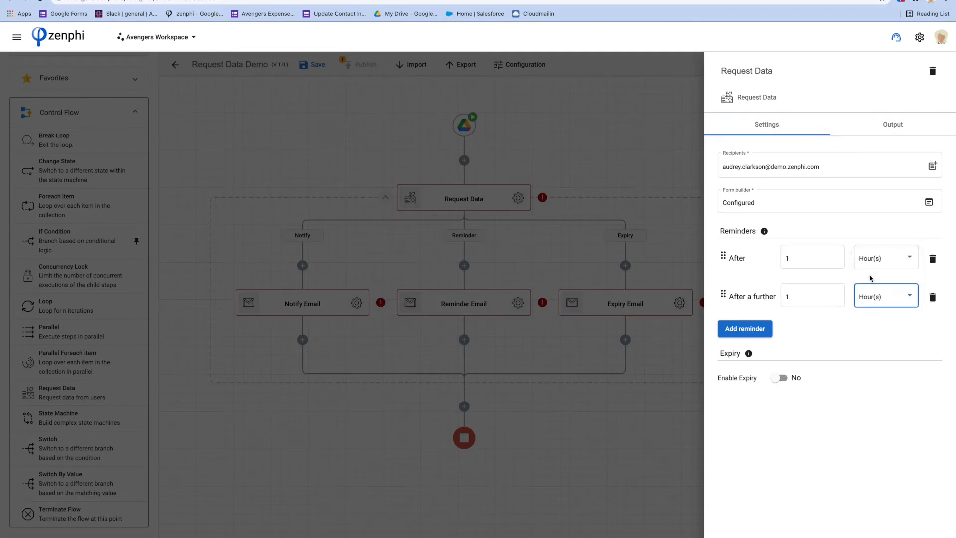
pyautogui.click(836, 295)
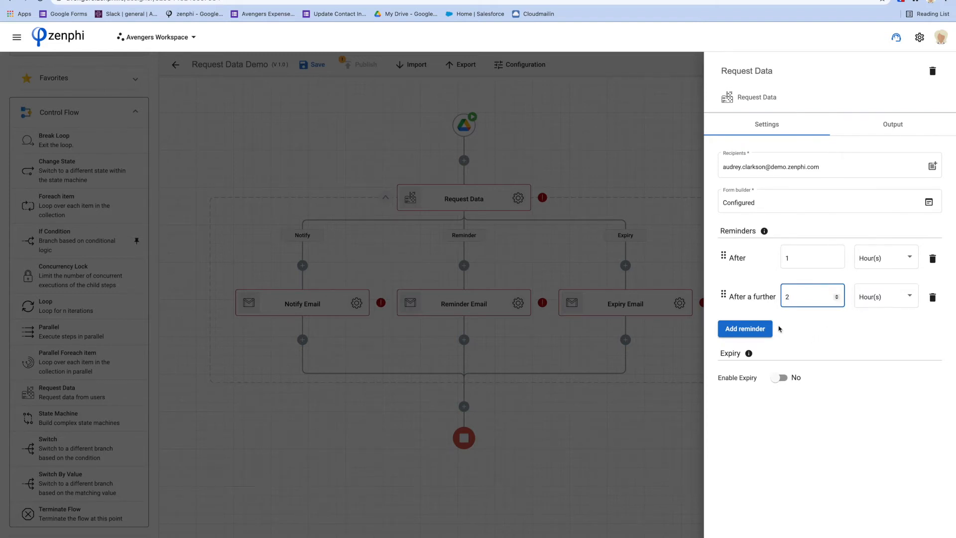
pyautogui.click(752, 328)
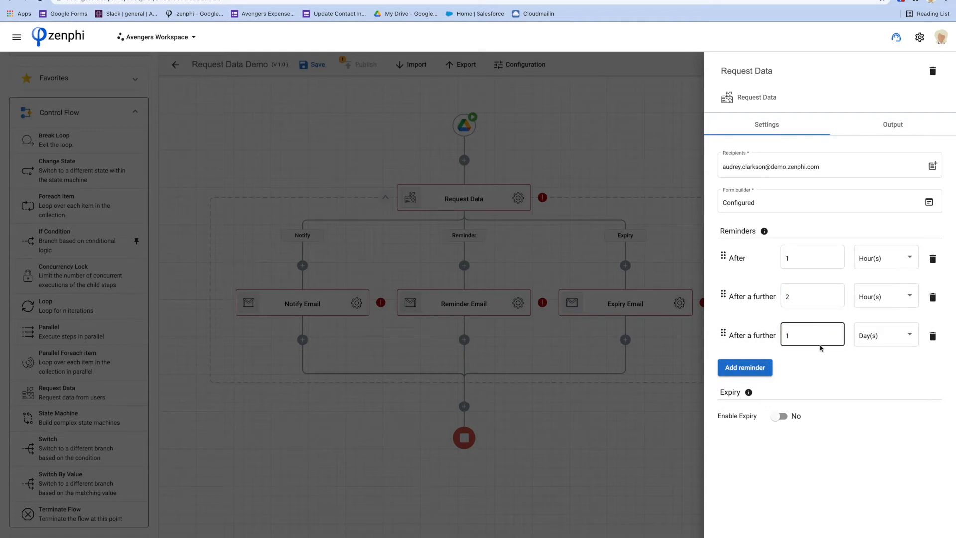
pyautogui.click(932, 337)
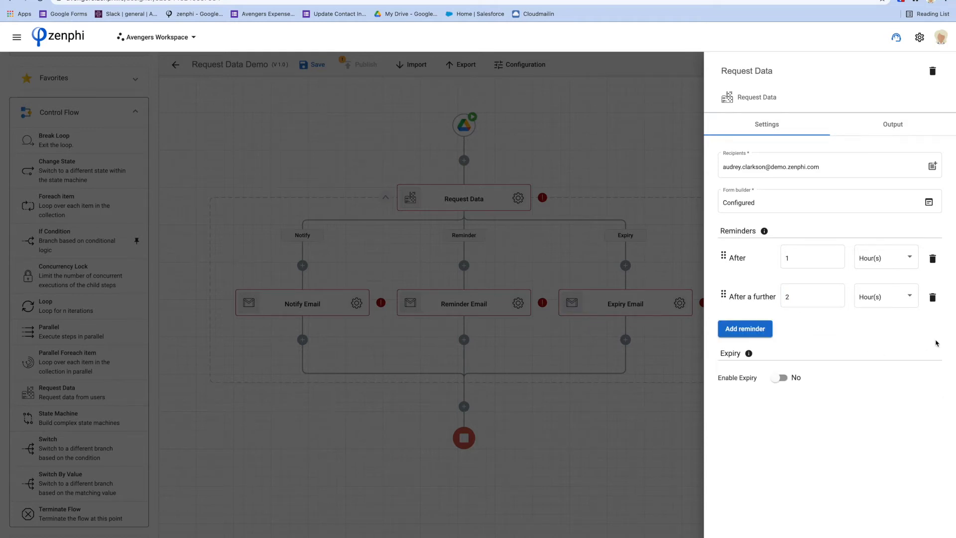
# Enable expiry with the request expiring after 5 days.
pyautogui.click(781, 378)
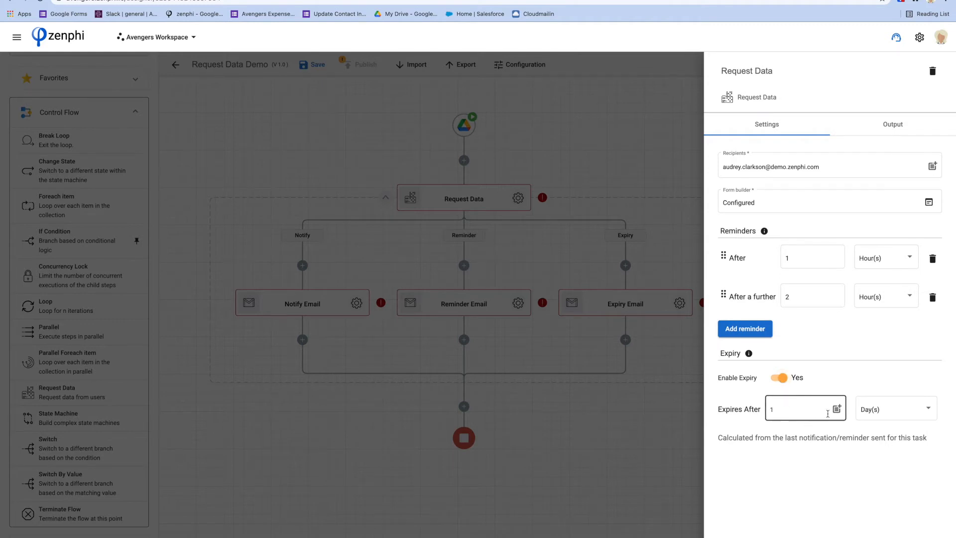
pyautogui.click(783, 405)
pyautogui.doubleClick(783, 405)
pyautogui.write('5')
pyautogui.click(812, 471)
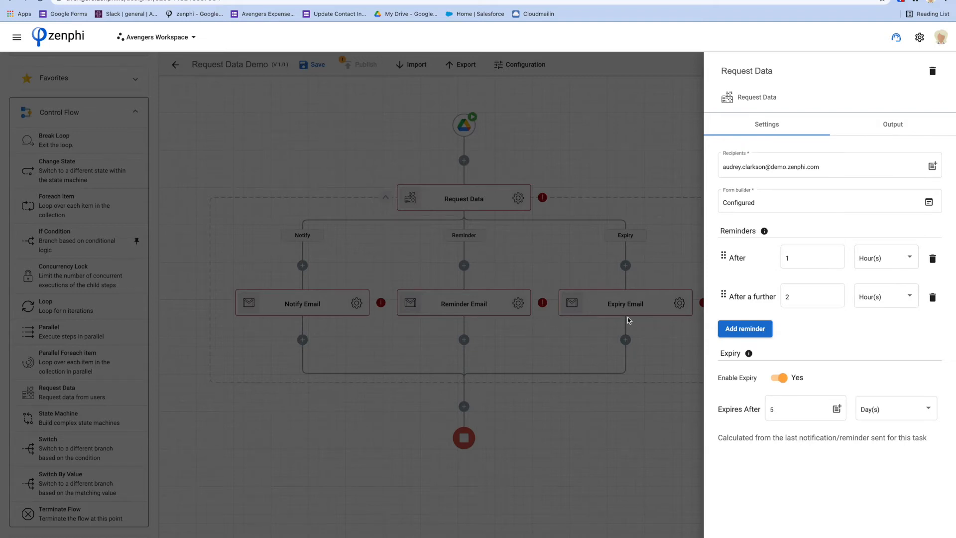
# Set the Notify Email subject to 'Approval for Document' followed by the File Name token.
pyautogui.click(606, 170)
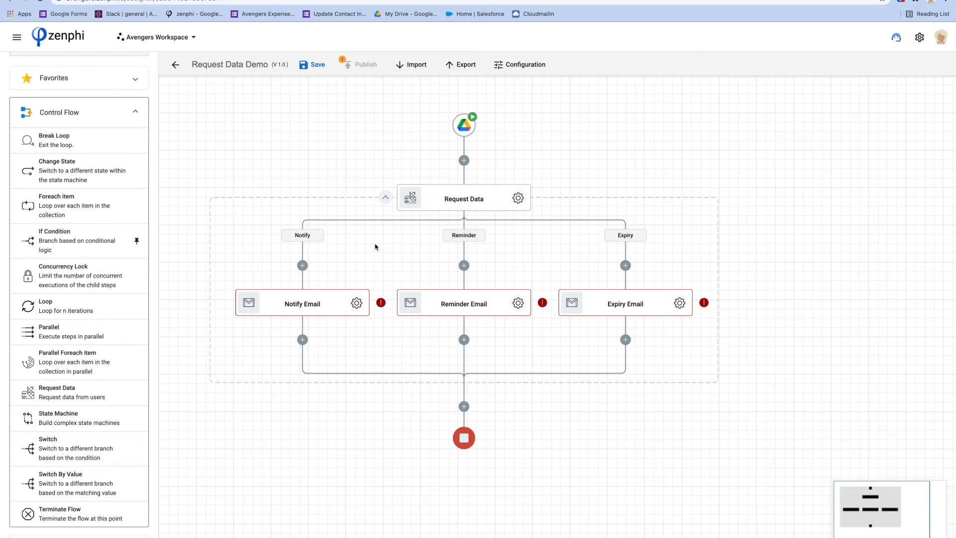
pyautogui.moveTo(354, 263); pyautogui.dragTo(363, 247)
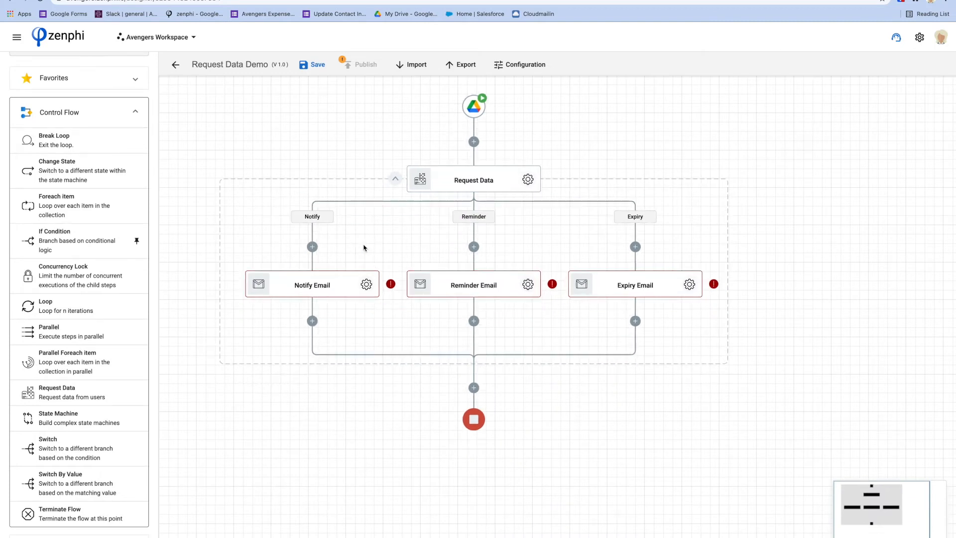
pyautogui.click(366, 284)
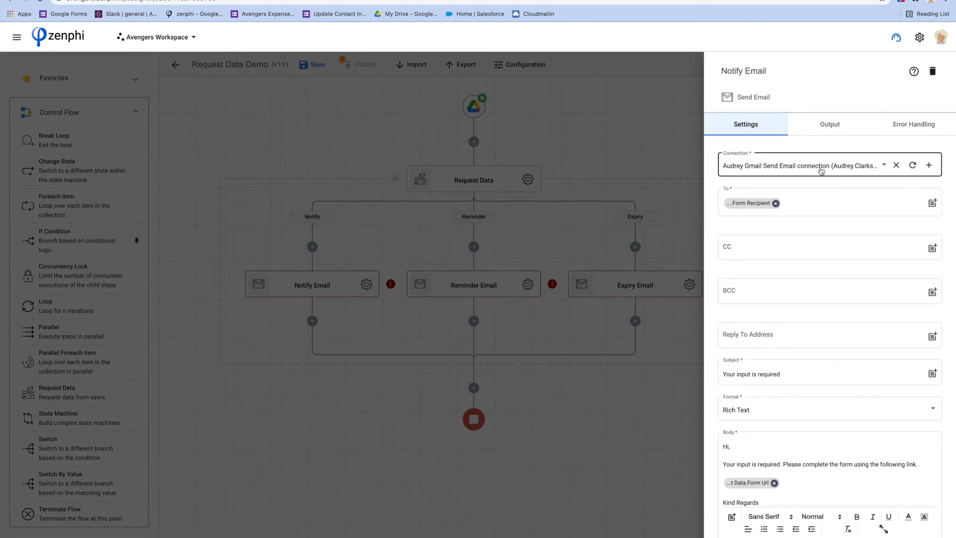
pyautogui.click(801, 197)
pyautogui.click(761, 246)
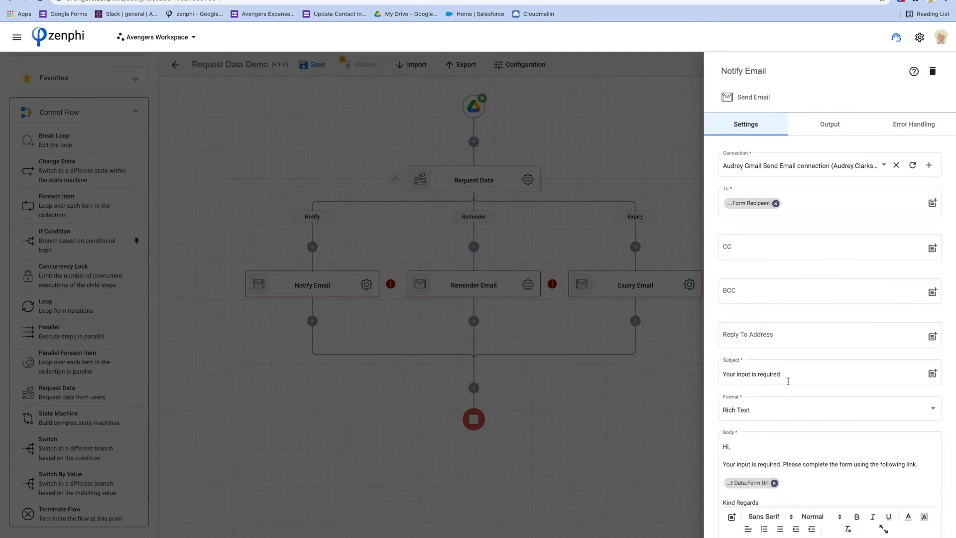
pyautogui.scroll(-1, 788, 381)
pyautogui.click(786, 330)
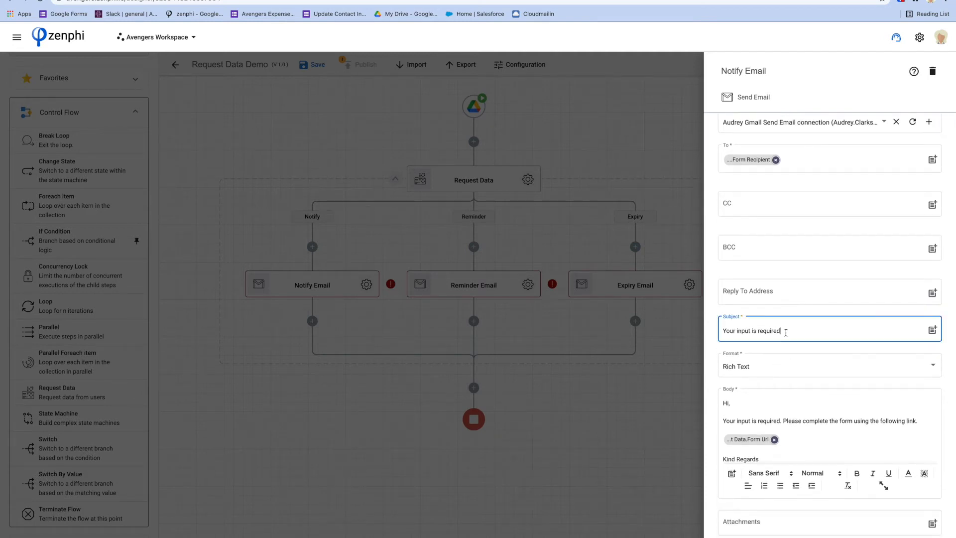
pyautogui.tripleClick(786, 330)
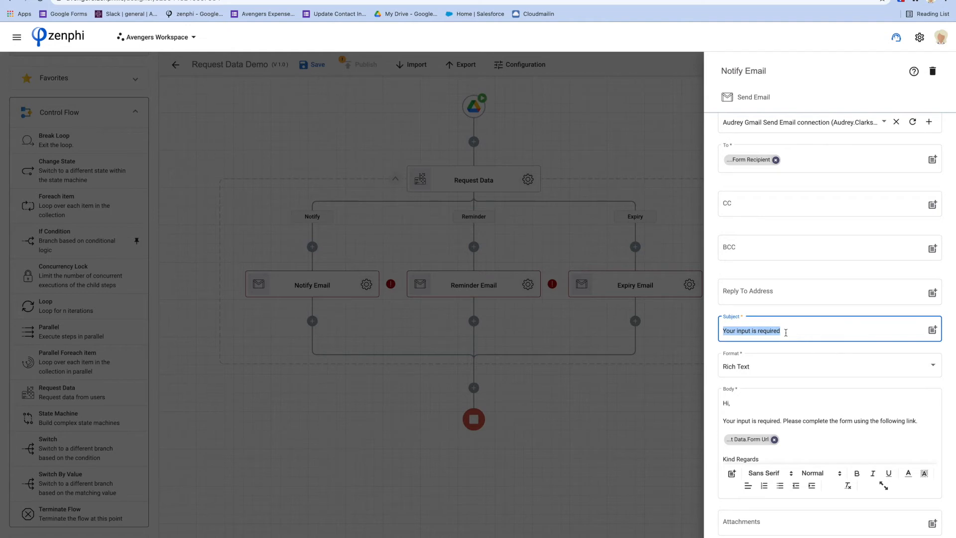
pyautogui.write('Approval for Docume')
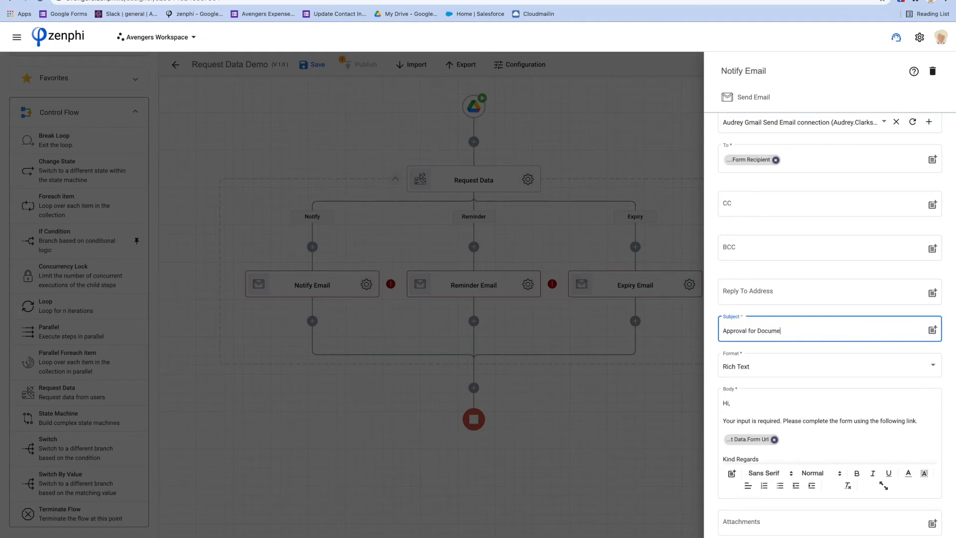
pyautogui.write('nt @')
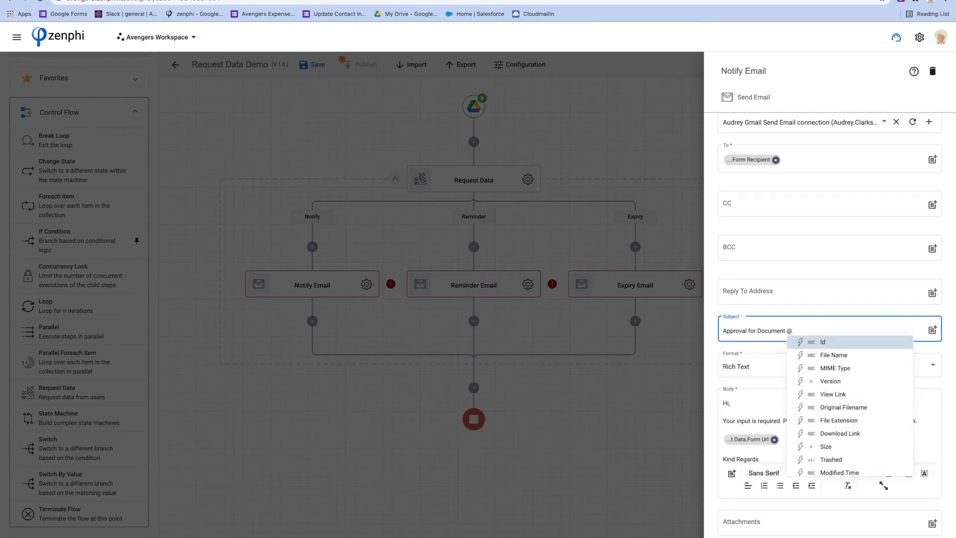
pyautogui.press('Down')
pyautogui.press('Return')
pyautogui.moveTo(917, 421); pyautogui.dragTo(715, 419)
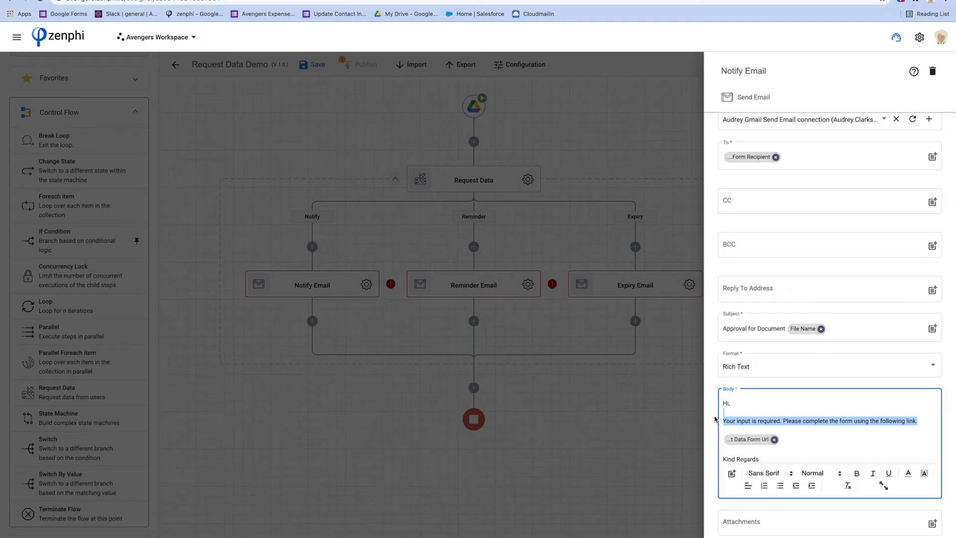
# Rewrite the body: the attached document was uploaded; please review and approve or reject via the link.
pyautogui.write('The foll')
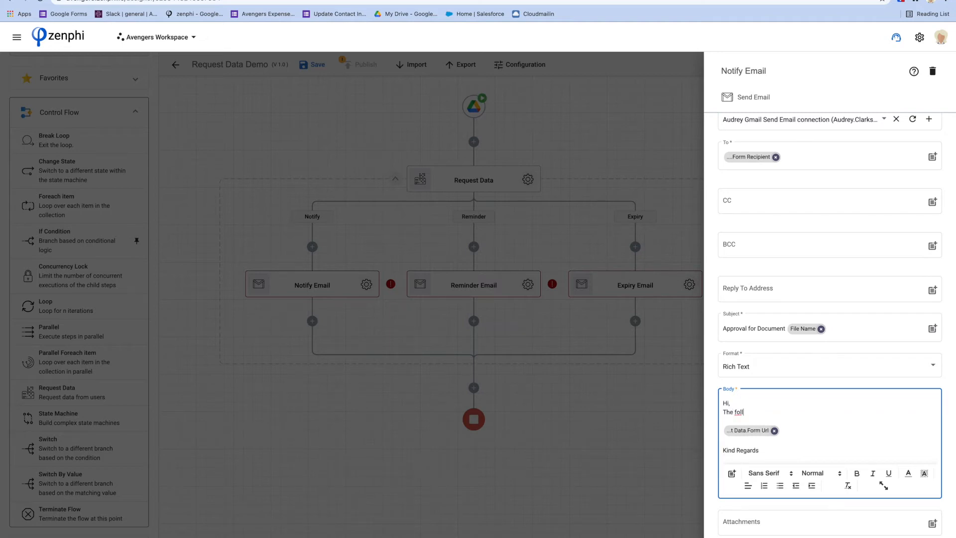
pyautogui.press('BackSpace')
pyautogui.press('BackSpace')
pyautogui.press('BackSpace')
pyautogui.press('BackSpace')
pyautogui.write('attached document was uploaded.')
pyautogui.press('Return')
pyautogui.write('Pleae')
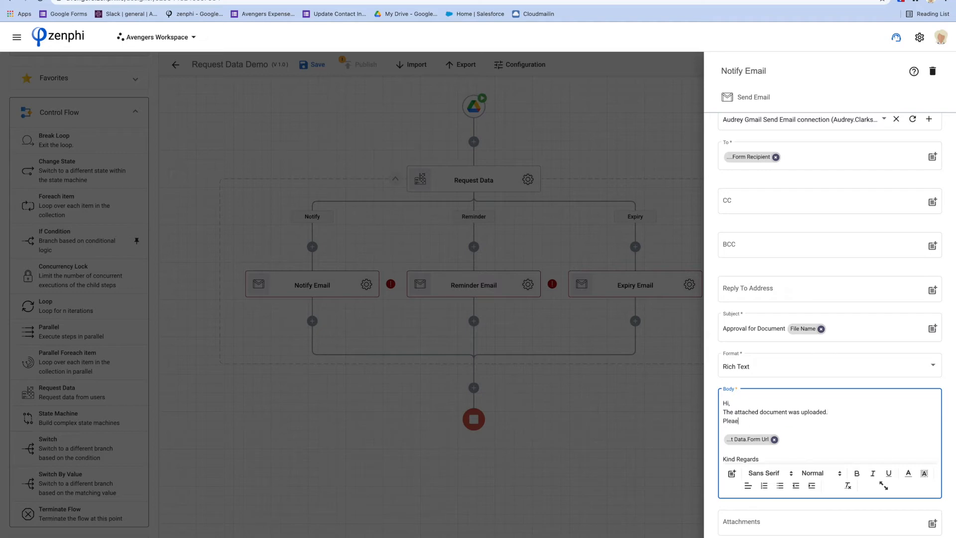
pyautogui.write('se review and approve or jrereject accordingly')
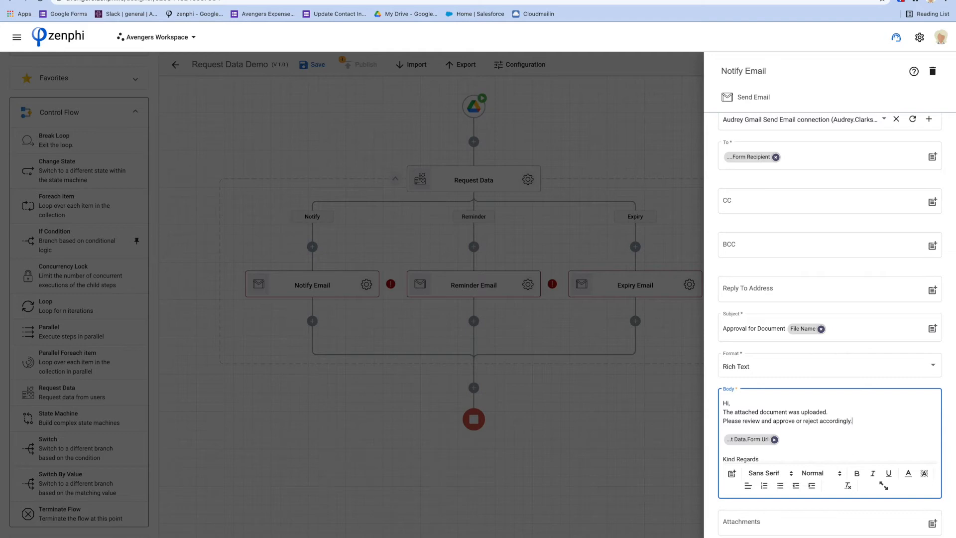
pyautogui.write(' using the following link')
# Attach the trigger file's Payload token to the Notify Email and close its settings.
pyautogui.moveTo(757, 442)
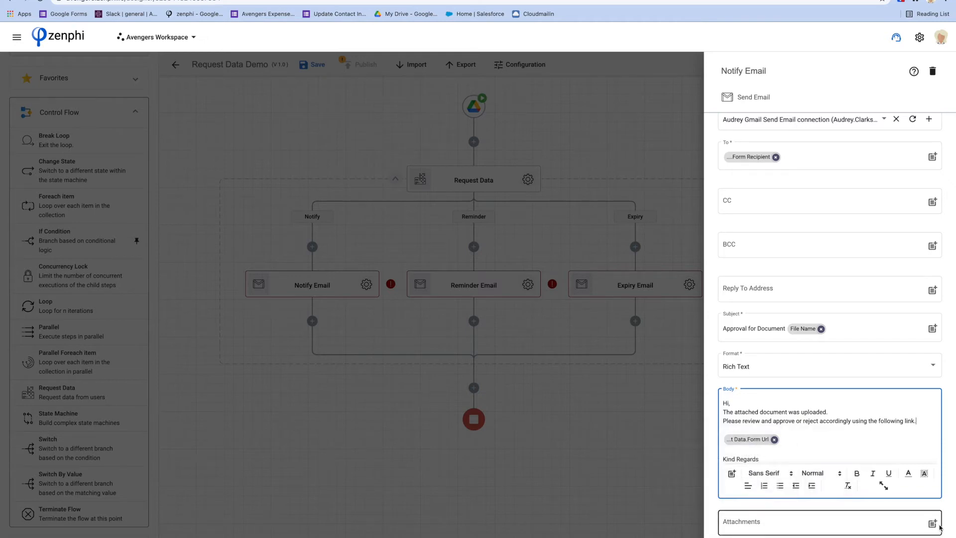
pyautogui.click(933, 524)
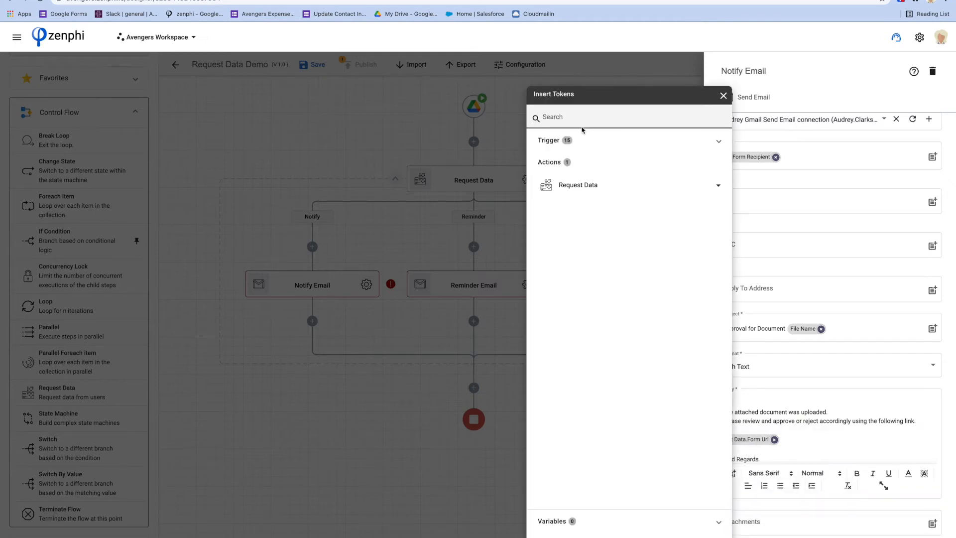
pyautogui.click(583, 144)
pyautogui.scroll(-3, 686, 398)
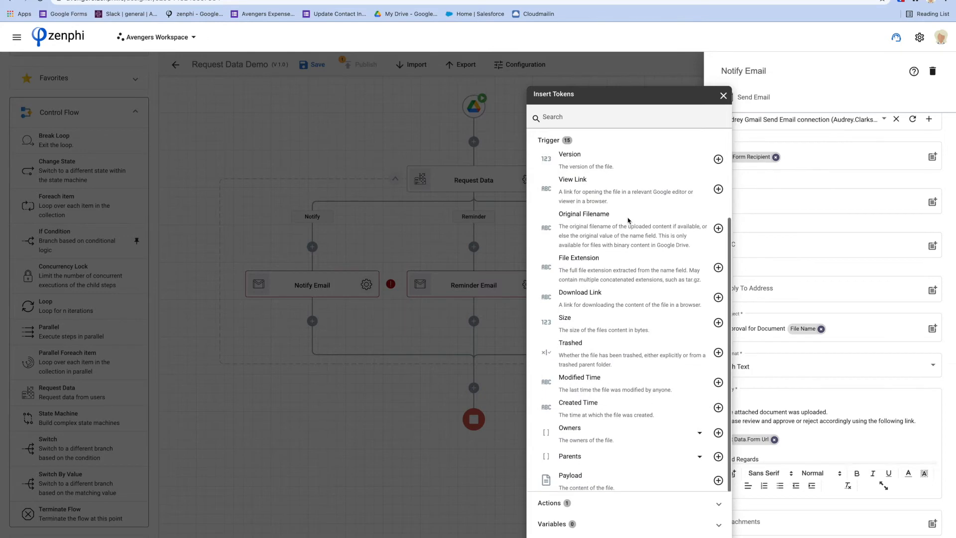
pyautogui.click(717, 479)
pyautogui.click(822, 535)
pyautogui.click(801, 413)
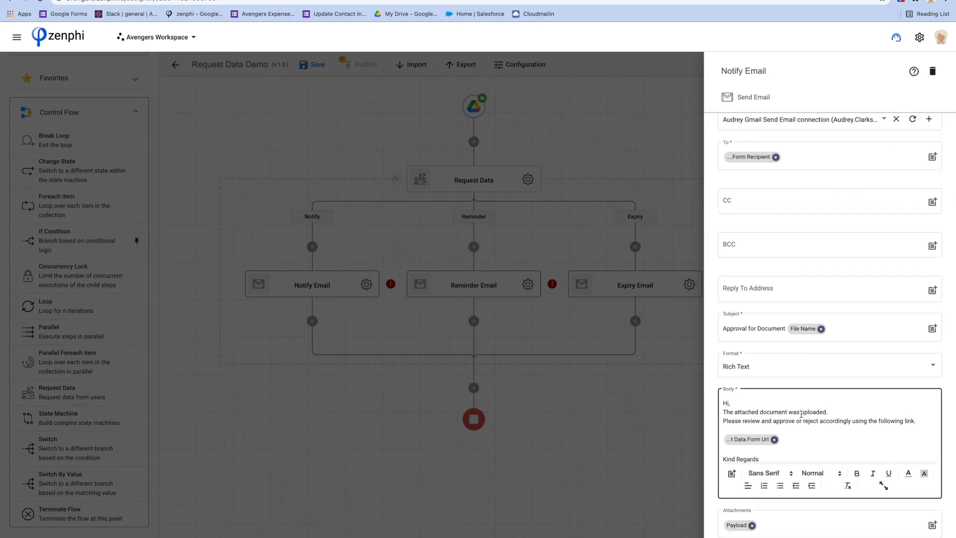
pyautogui.click(432, 229)
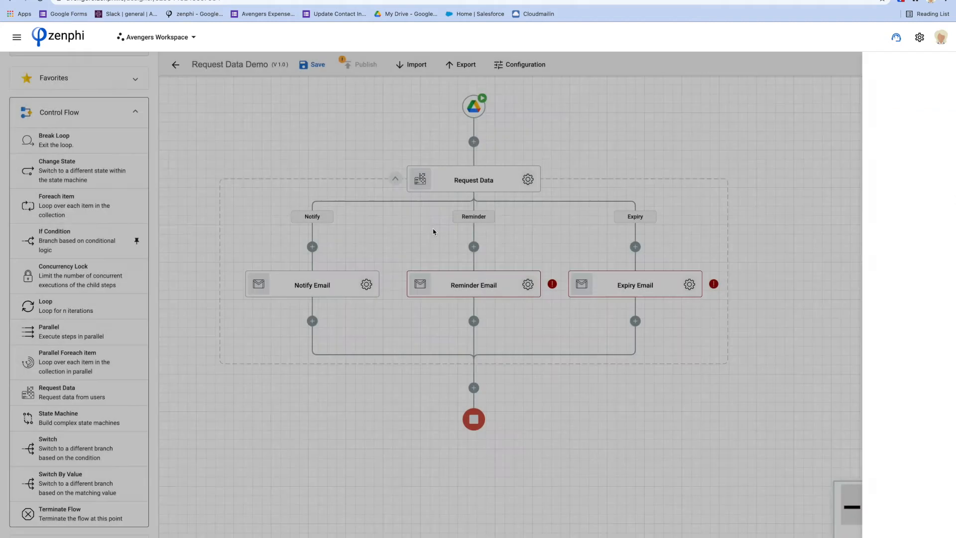
# Open the Reminder Email settings, accept the default reminder message, and close them.
pyautogui.click(527, 286)
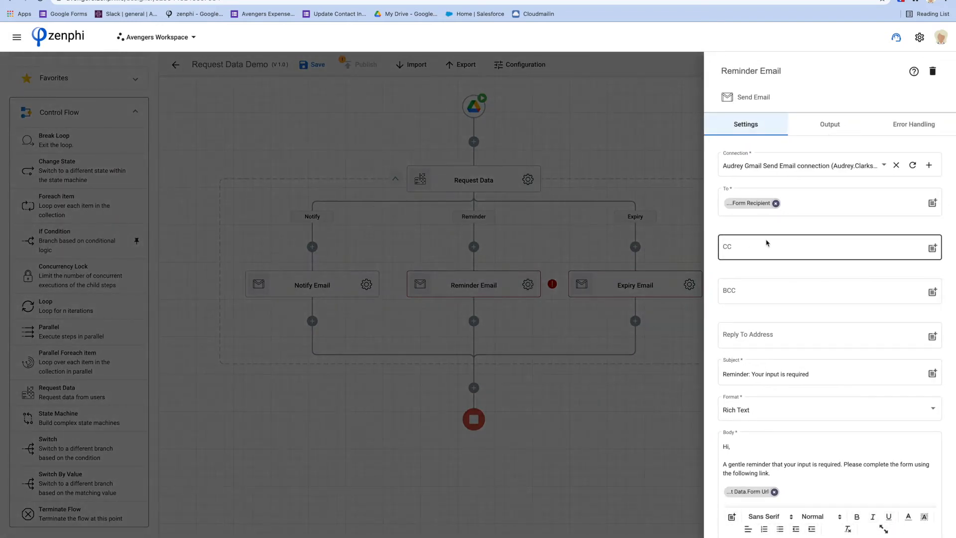
pyautogui.click(571, 257)
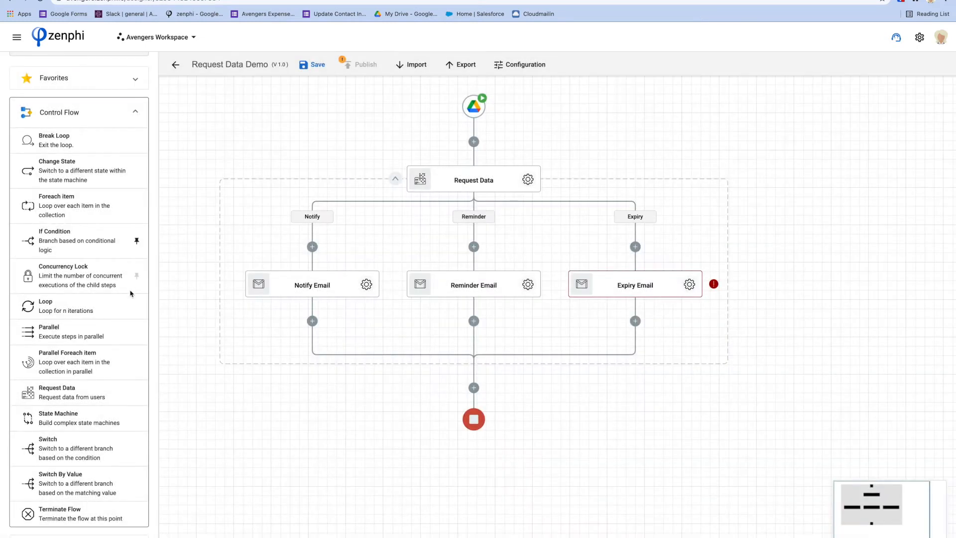
pyautogui.scroll(-17, 131, 293)
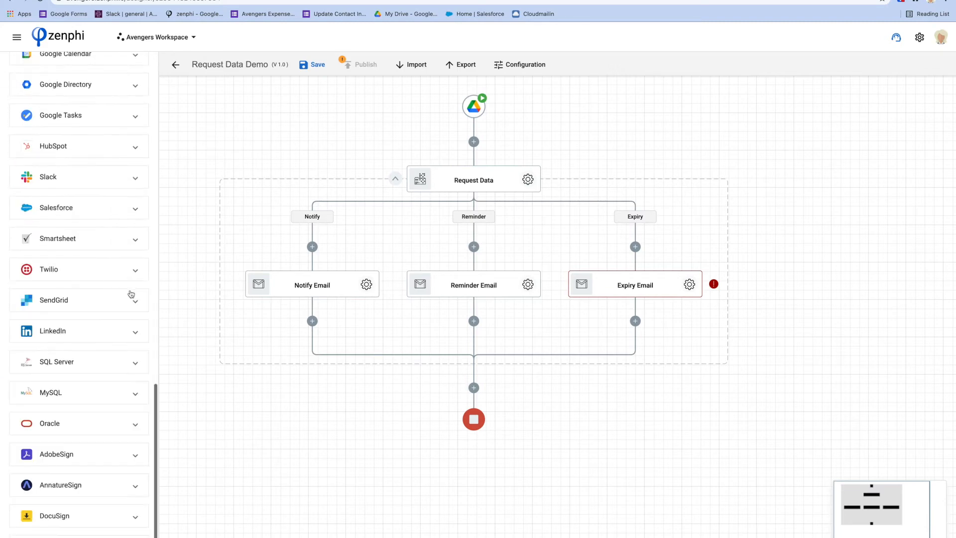
# Add a Telnyx Send Message step beneath Reminder Email.
pyautogui.click(82, 537)
pyautogui.scroll(-1, 85, 468)
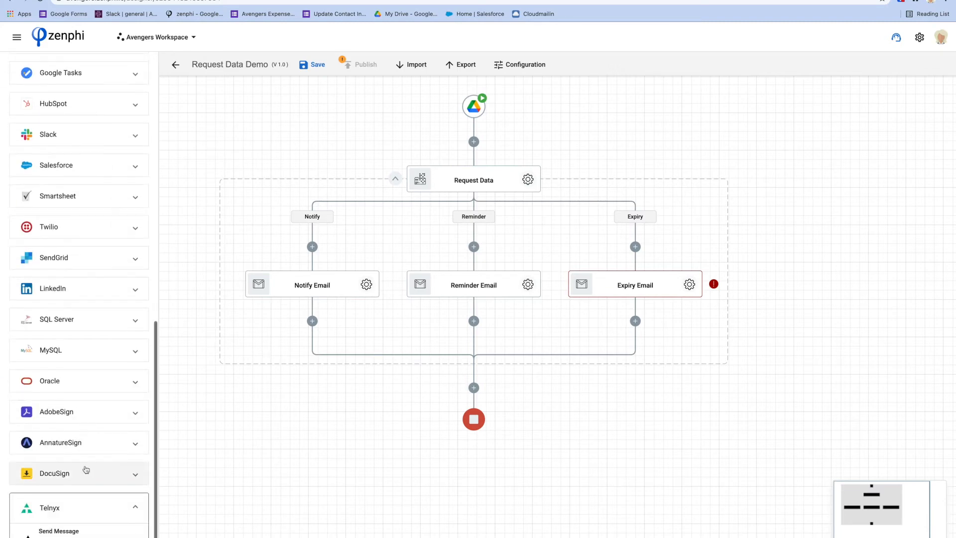
pyautogui.moveTo(68, 529); pyautogui.dragTo(462, 316)
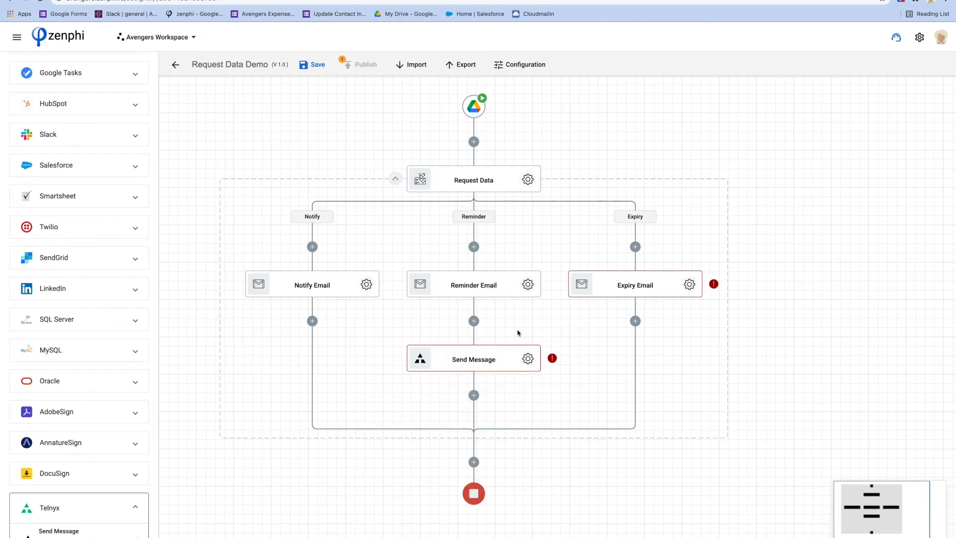
# Write 'Reminder Please' as the message text, with the Reminder Count token after 'Reminder'.
pyautogui.click(533, 359)
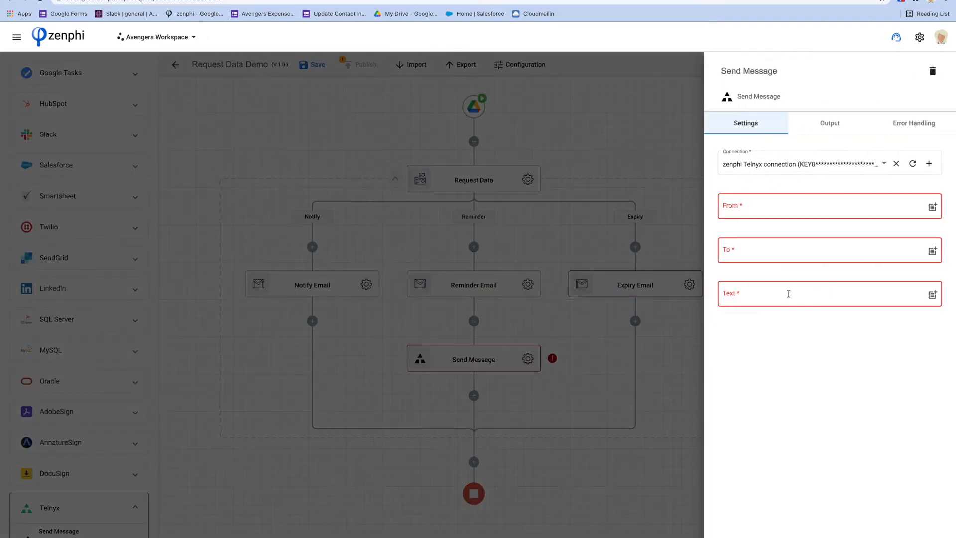
pyautogui.click(788, 294)
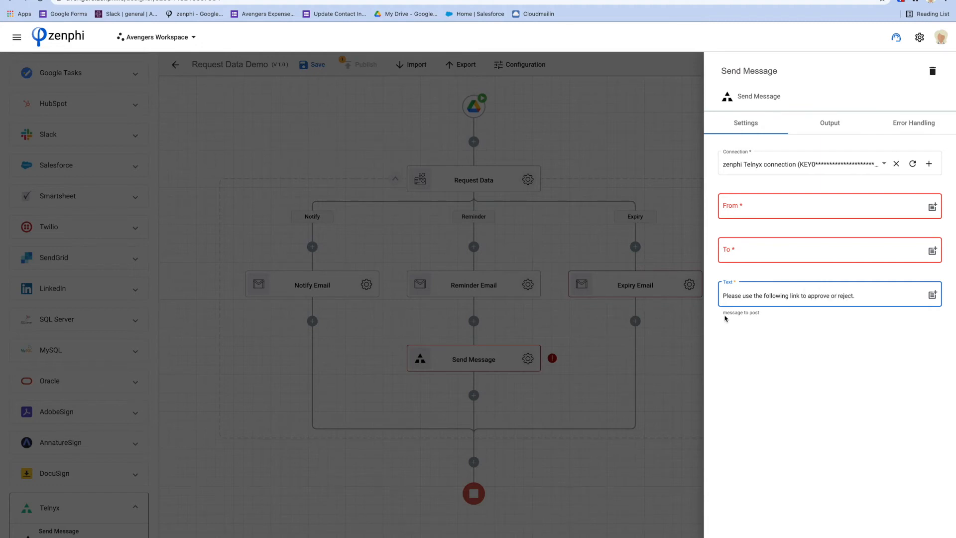
pyautogui.click(722, 295)
pyautogui.write('Reminder Please')
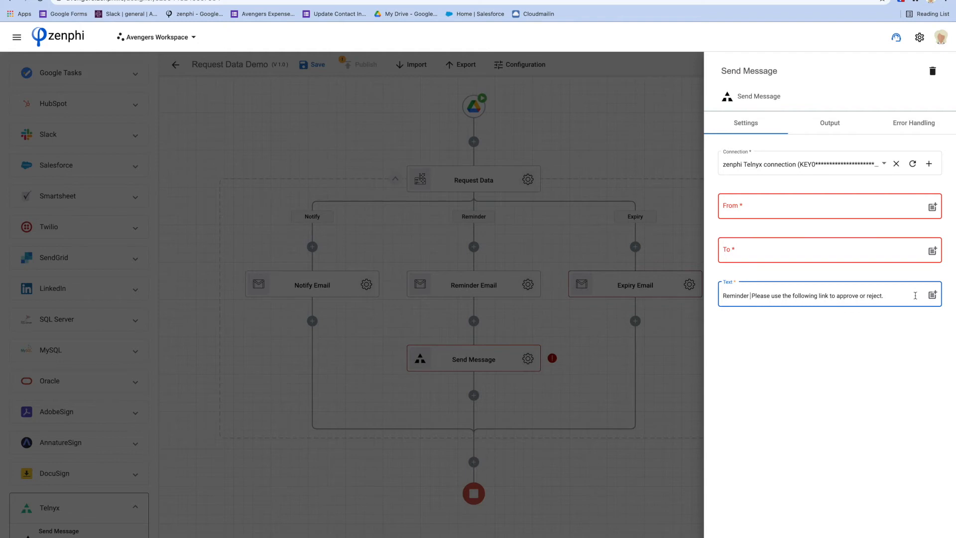
pyautogui.click(932, 295)
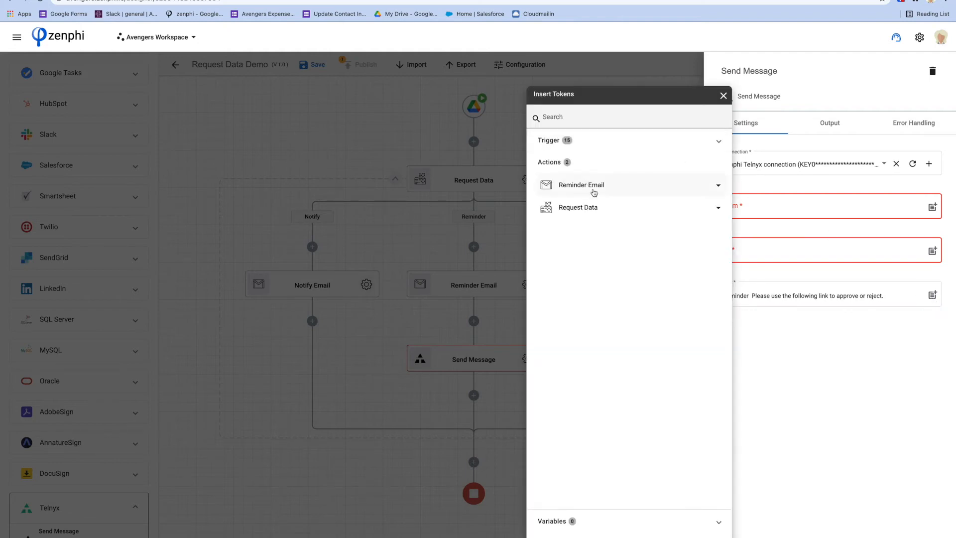
pyautogui.click(597, 212)
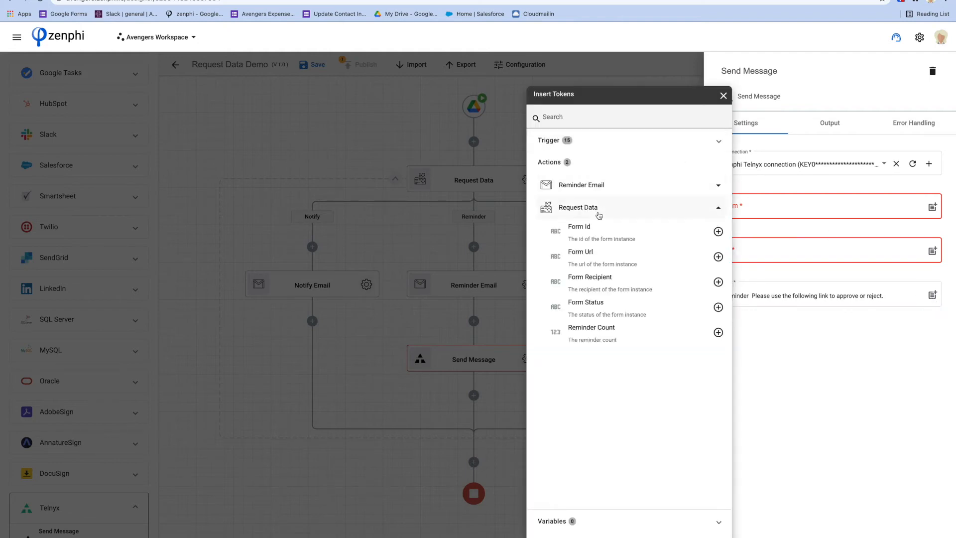
pyautogui.click(718, 332)
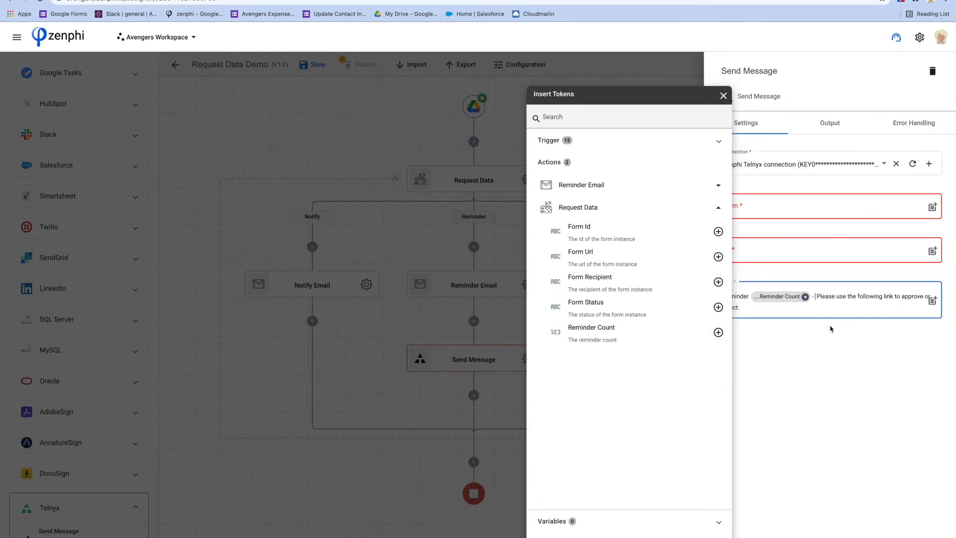
pyautogui.click(823, 304)
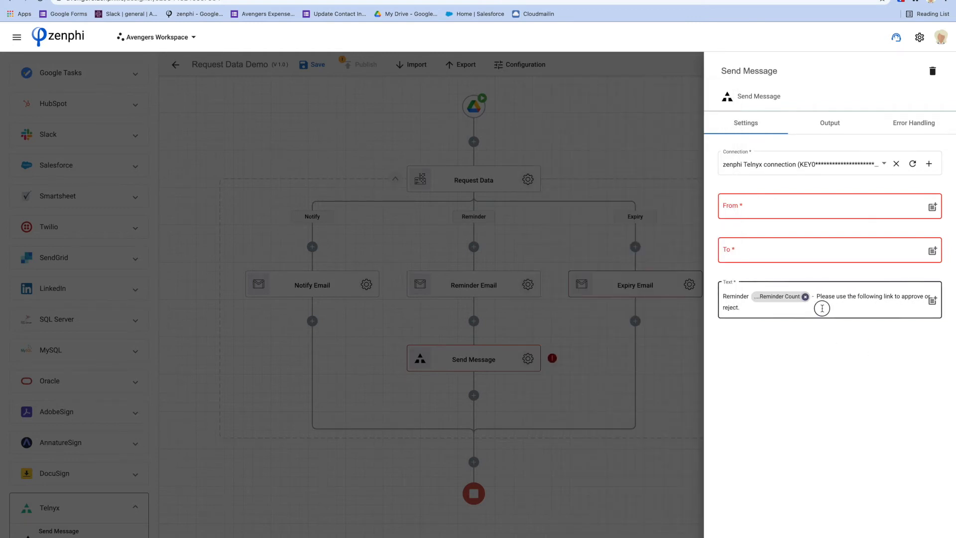
# Append the Form Url token to the message text and close the settings.
pyautogui.click(931, 300)
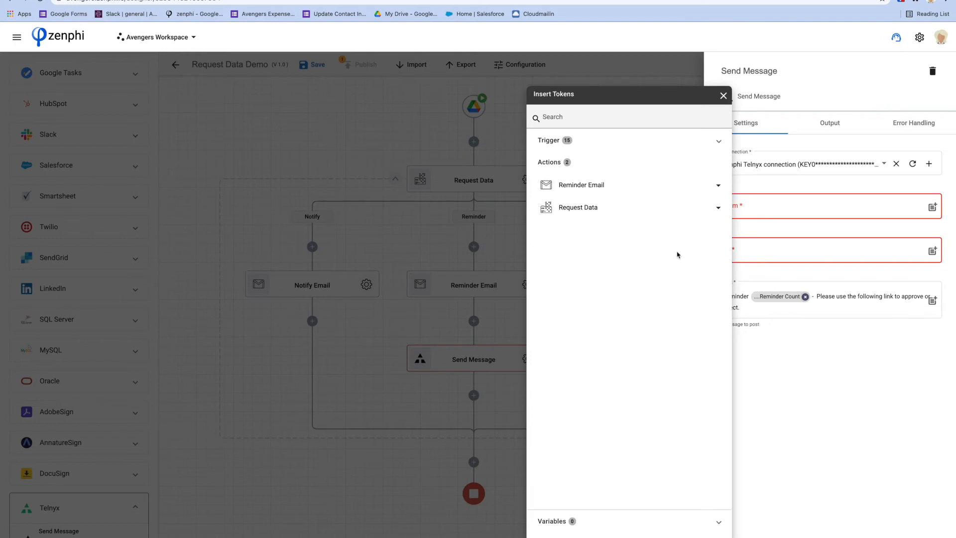
pyautogui.click(609, 211)
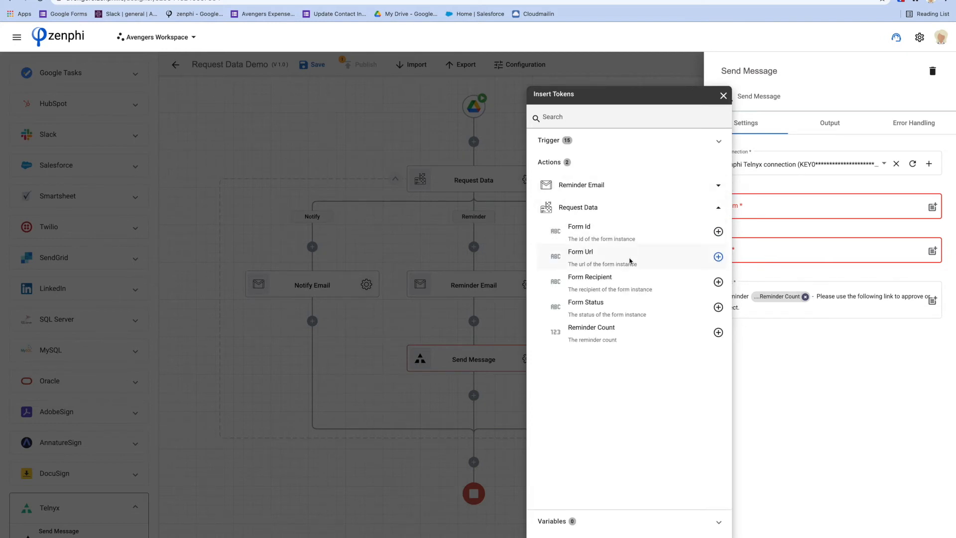
pyautogui.click(718, 257)
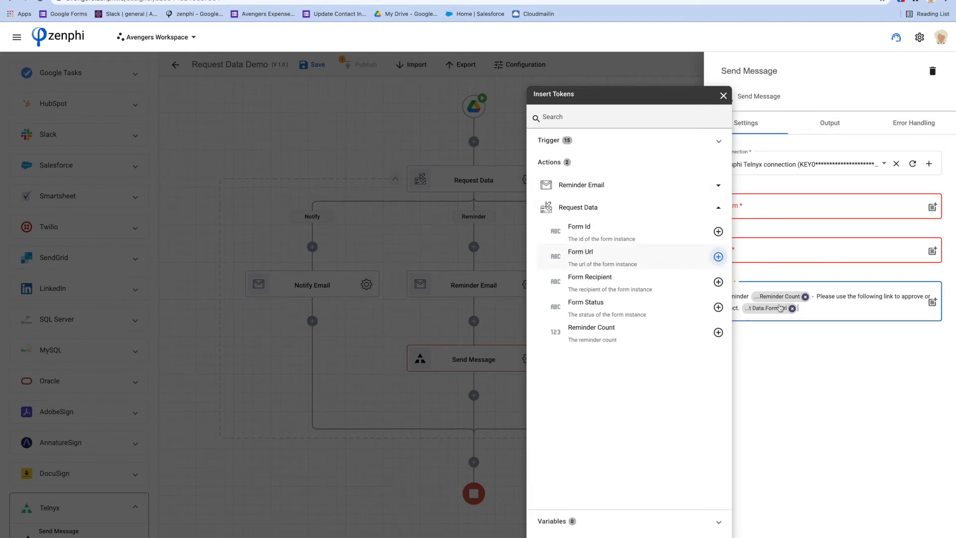
pyautogui.click(810, 331)
pyautogui.click(544, 320)
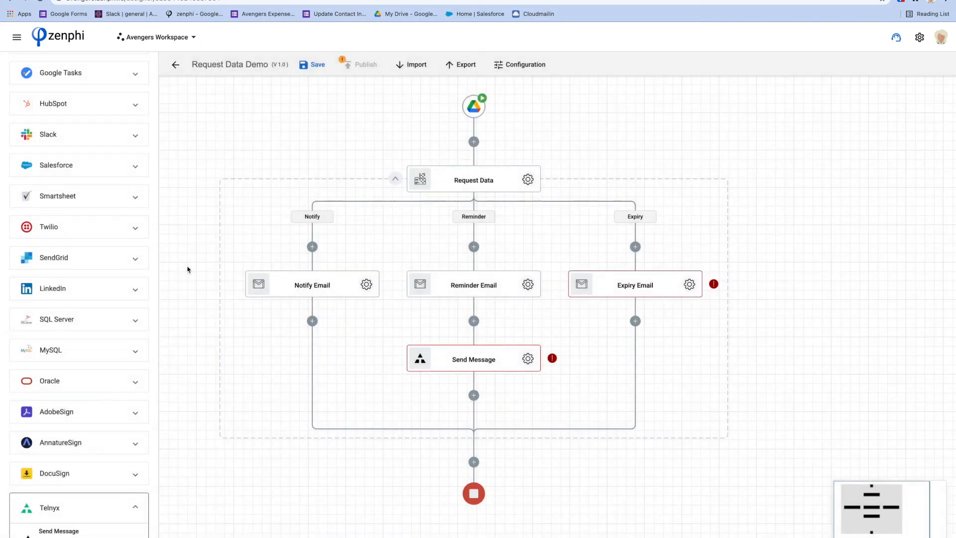
# Add an If Condition step named 'First Reminder?' on the Reminder branch.
pyautogui.scroll(10, 92, 243)
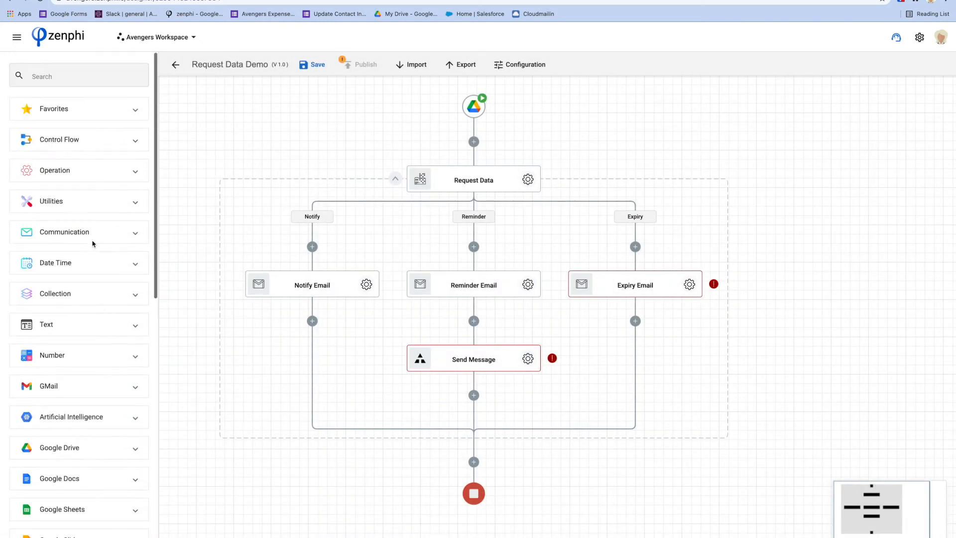
pyautogui.click(67, 146)
pyautogui.moveTo(78, 267); pyautogui.dragTo(486, 261)
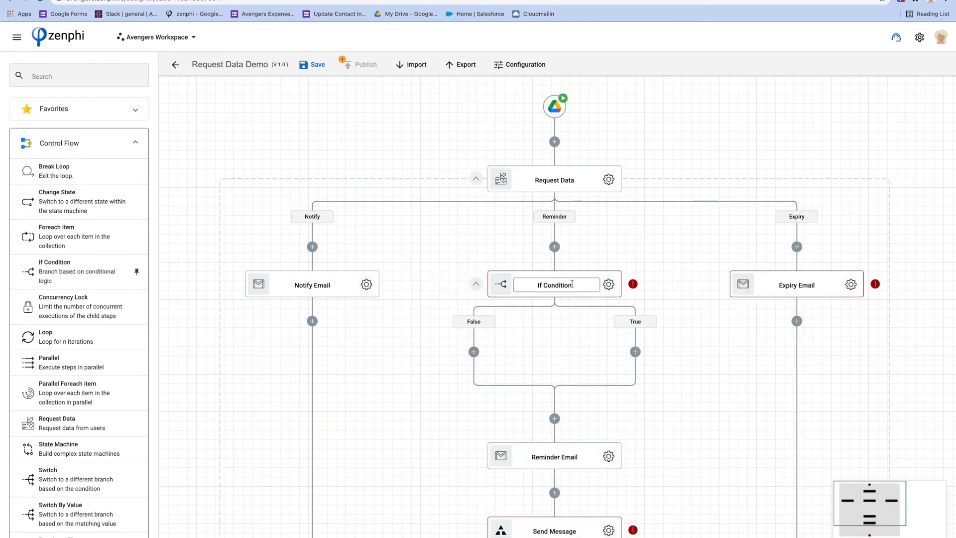
pyautogui.click(614, 286)
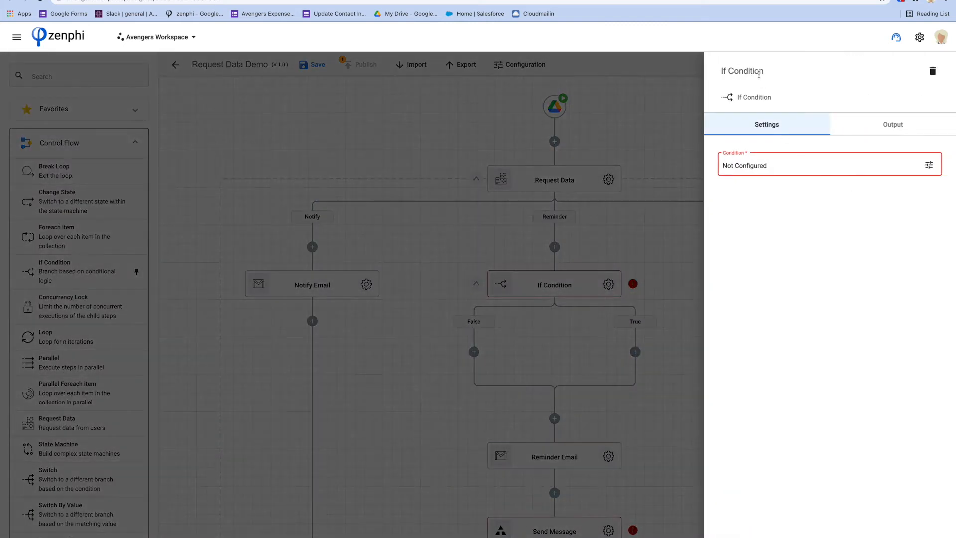
pyautogui.tripleClick(758, 73)
pyautogui.write('Fi')
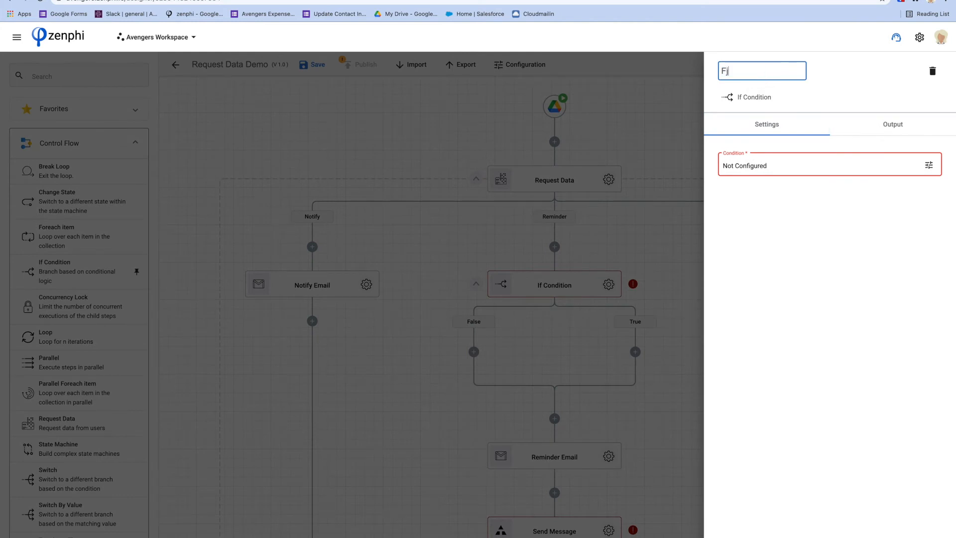
pyautogui.write('rst Reminder?')
# Set the First Reminder? condition to Request Data Reminder Count equal to 1.
pyautogui.click(928, 165)
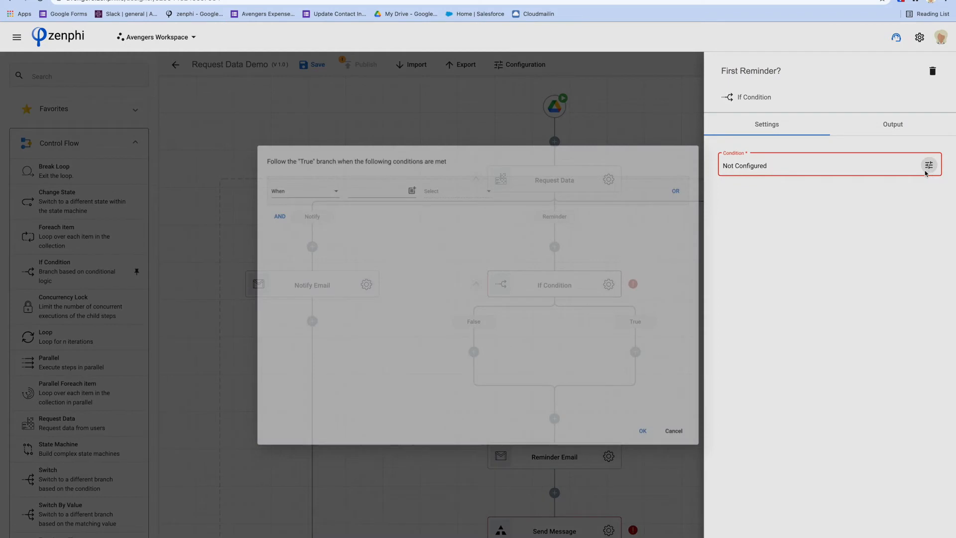
pyautogui.click(401, 175)
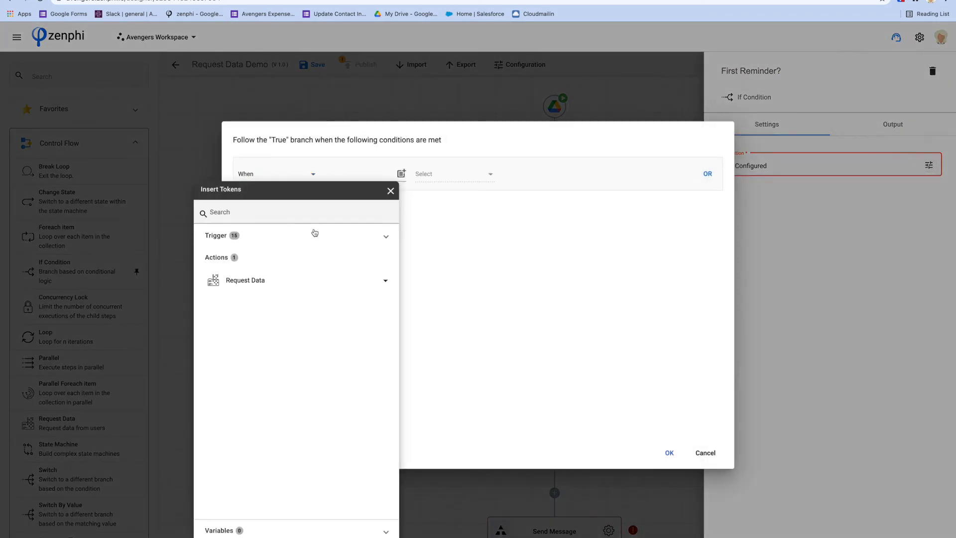
pyautogui.click(290, 281)
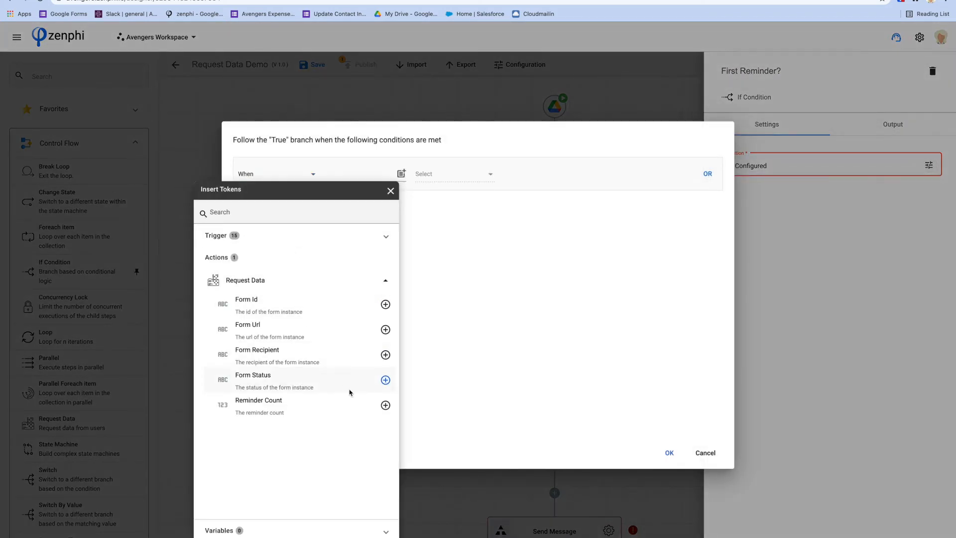
pyautogui.click(386, 405)
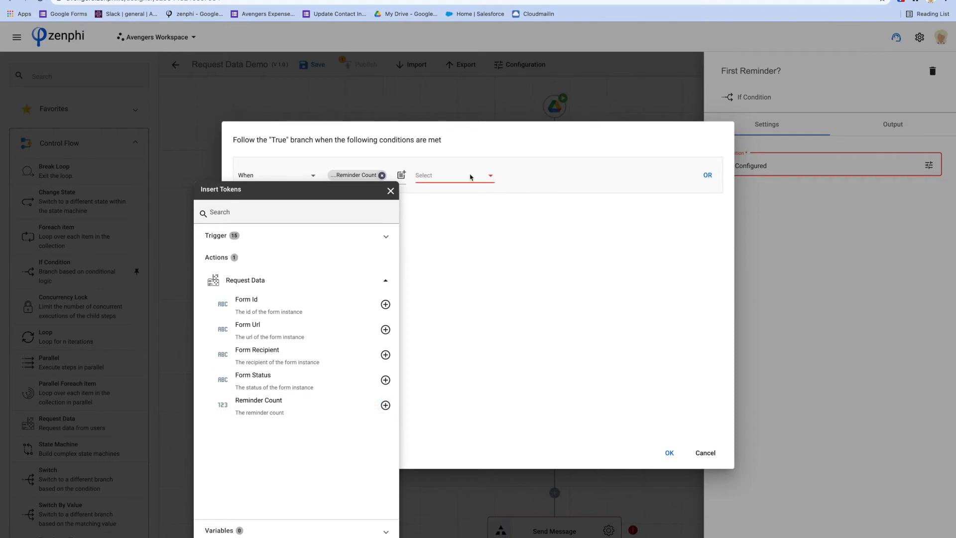
pyautogui.click(471, 184)
pyautogui.click(471, 184)
pyautogui.click(437, 176)
pyautogui.click(522, 176)
pyautogui.click(669, 453)
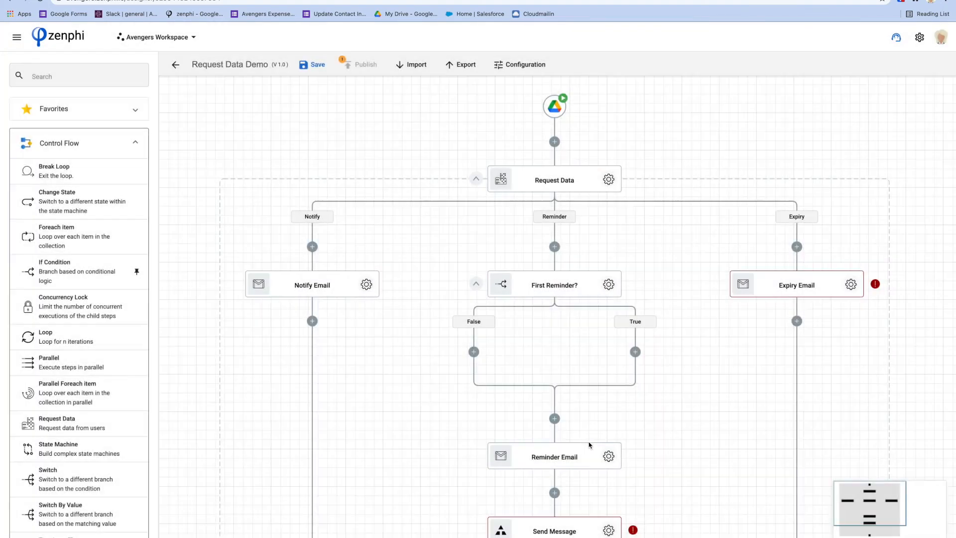
# Move Reminder Email and Send Message into the branches, then return Reminder Email to the Reminder branch.
pyautogui.moveTo(580, 452); pyautogui.dragTo(646, 356)
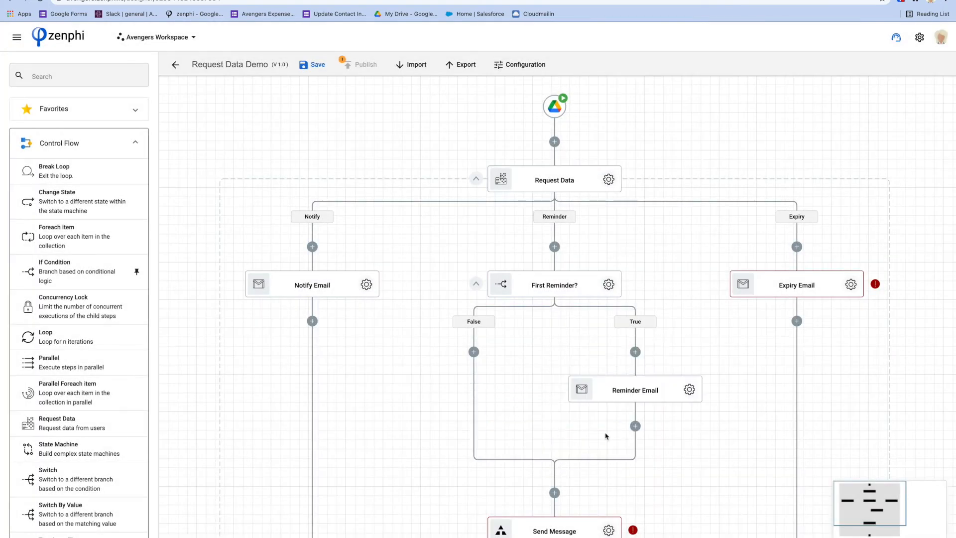
pyautogui.moveTo(578, 522); pyautogui.dragTo(514, 351)
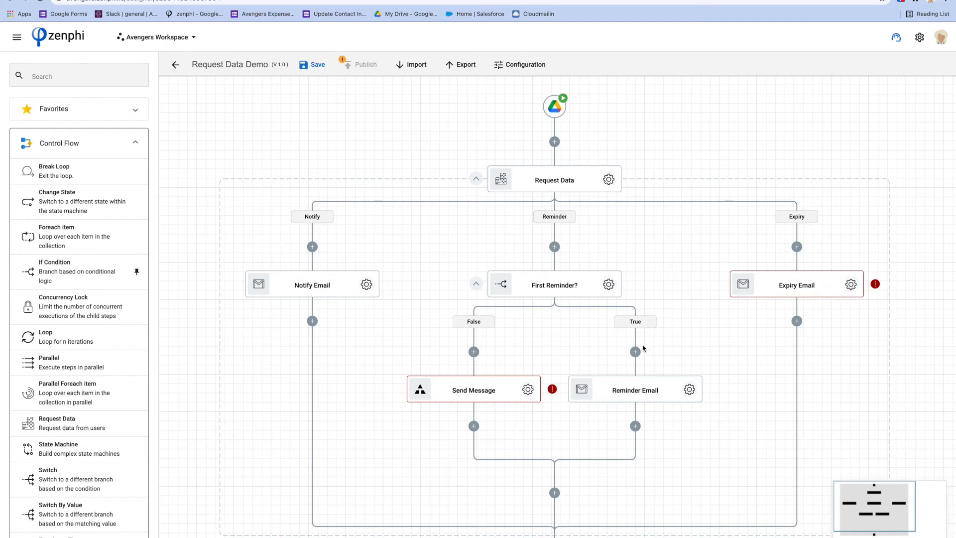
pyautogui.moveTo(640, 380); pyautogui.dragTo(554, 246)
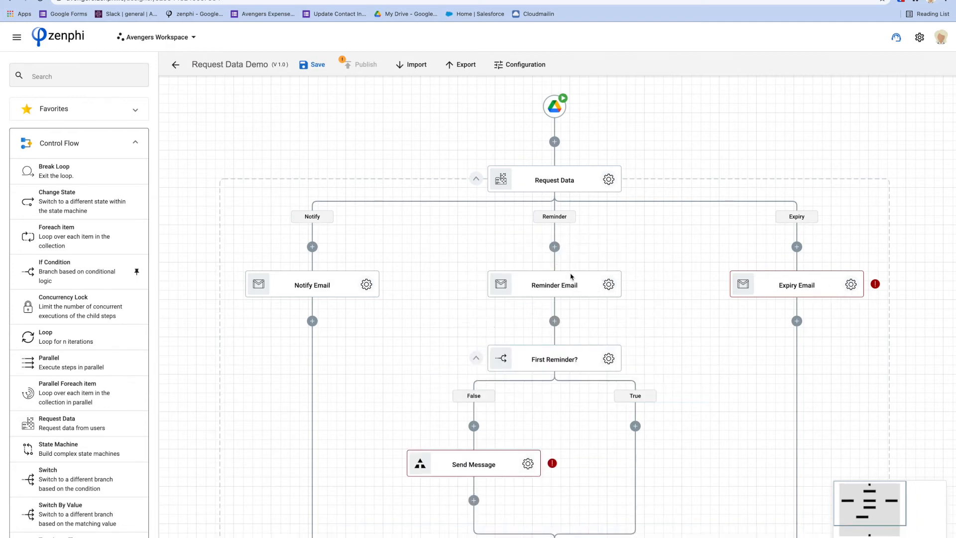
# Delete the First Reminder? condition step.
pyautogui.click(608, 358)
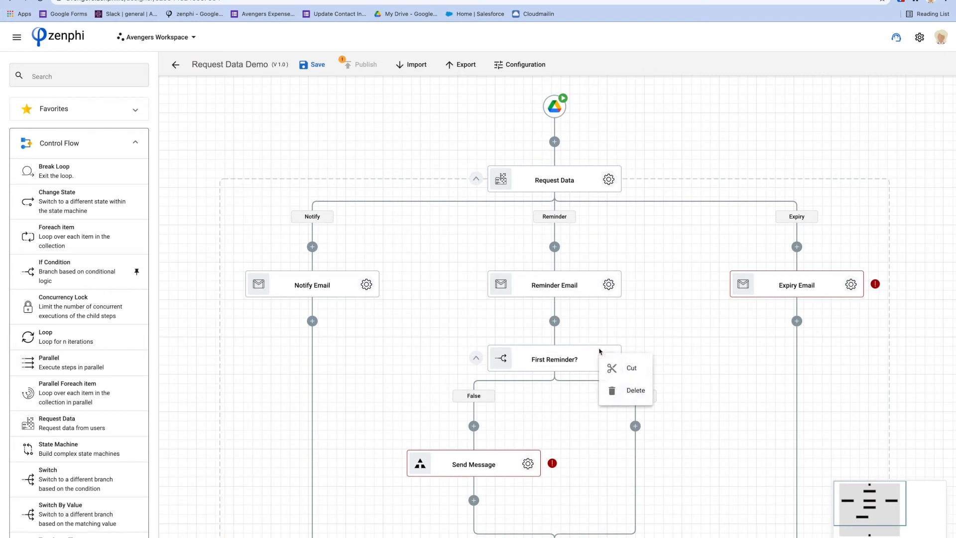
pyautogui.click(632, 392)
pyautogui.click(616, 329)
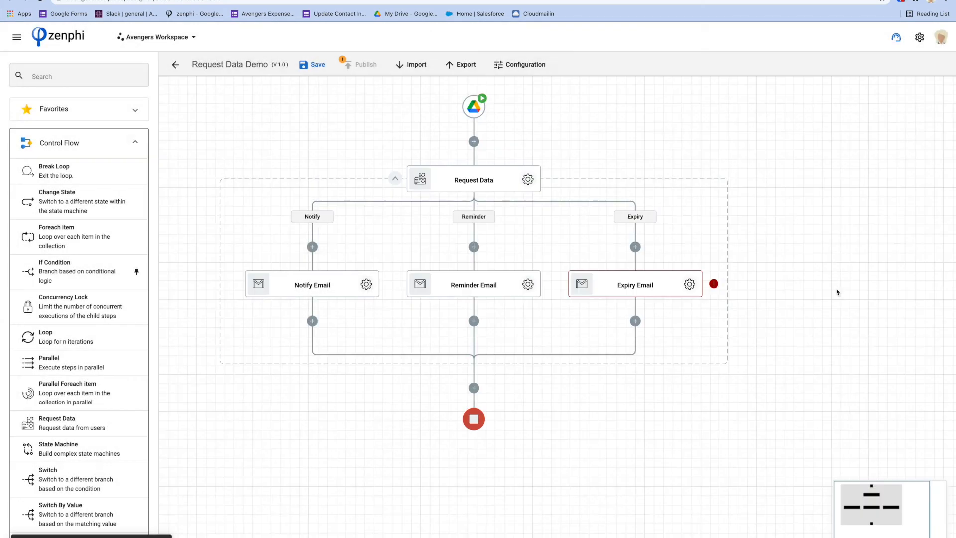
# Review Expiry Email's settings to clear its error, then collapse and re-expand Request Data.
pyautogui.click(689, 284)
pyautogui.scroll(-2, 842, 369)
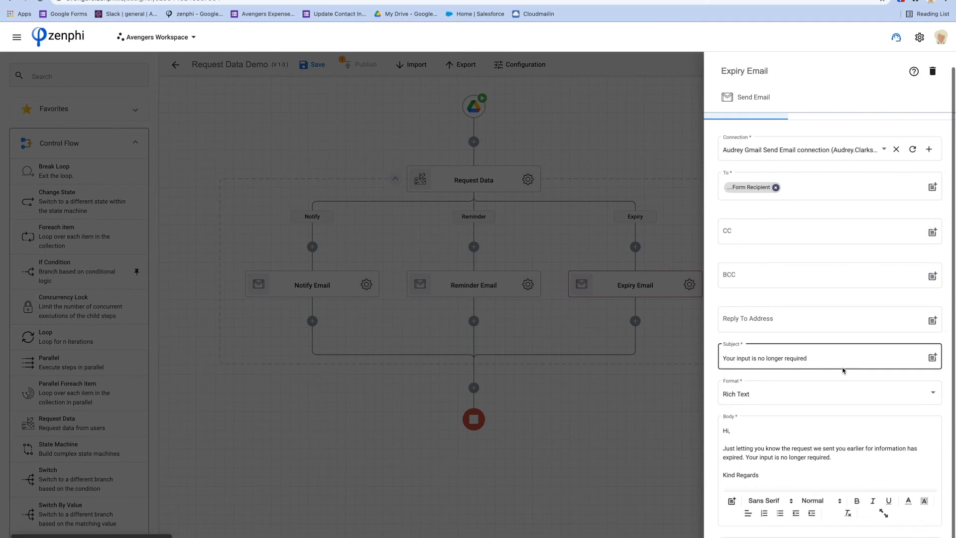
pyautogui.scroll(2, 841, 371)
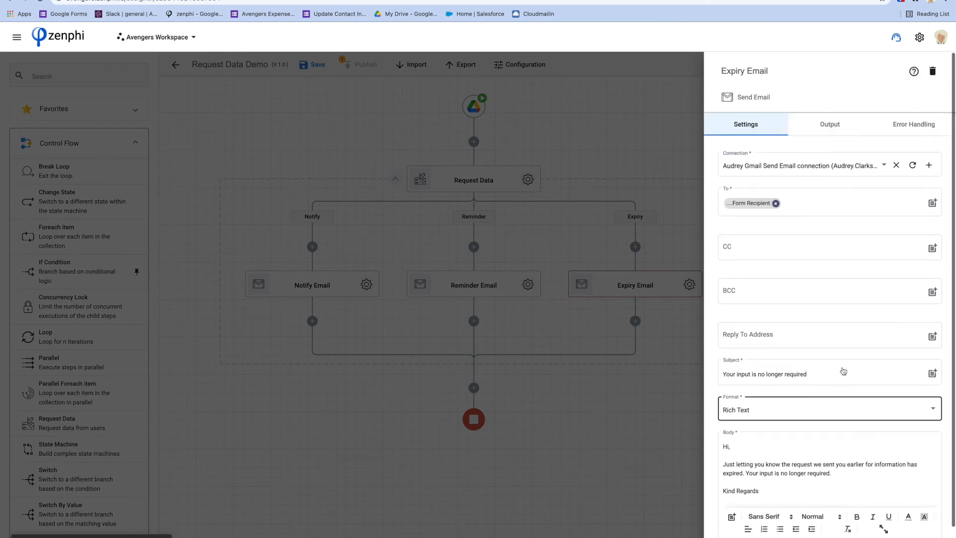
pyautogui.click(607, 374)
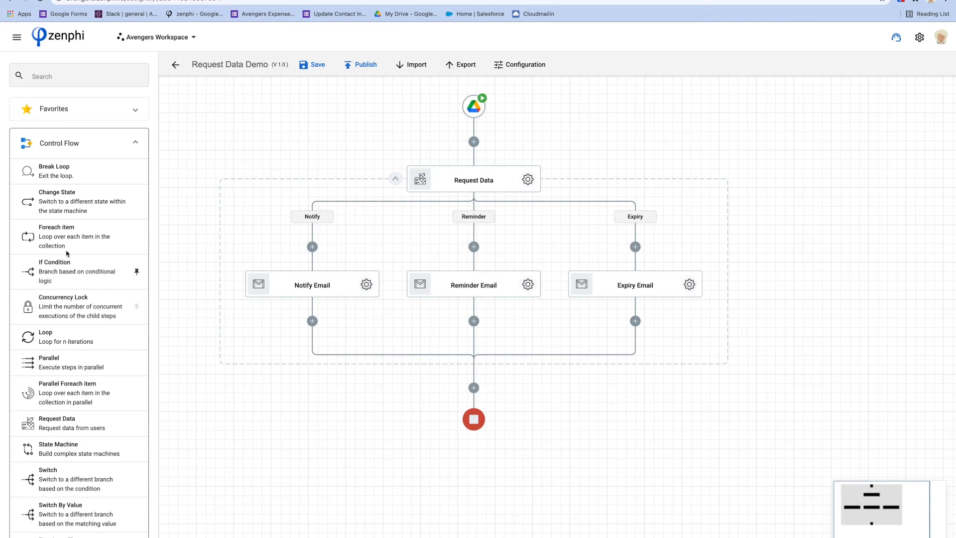
pyautogui.click(396, 179)
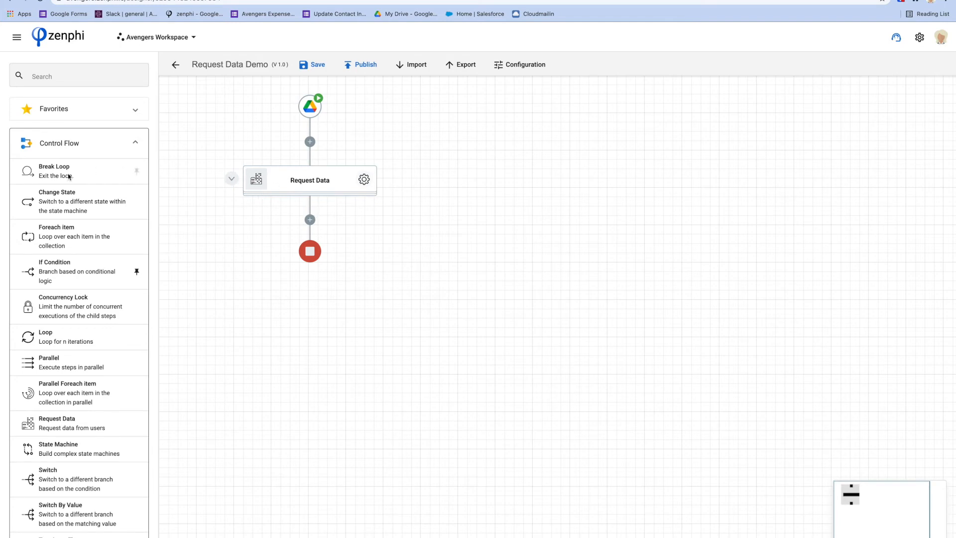
pyautogui.click(231, 178)
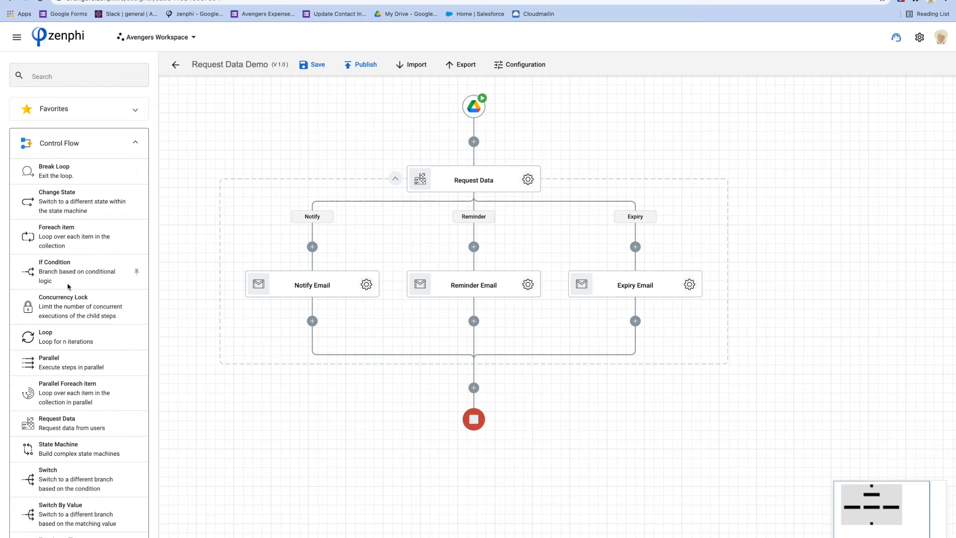
# Add an If Condition step named 'Approved?' below Request Data.
pyautogui.moveTo(63, 271); pyautogui.dragTo(474, 388)
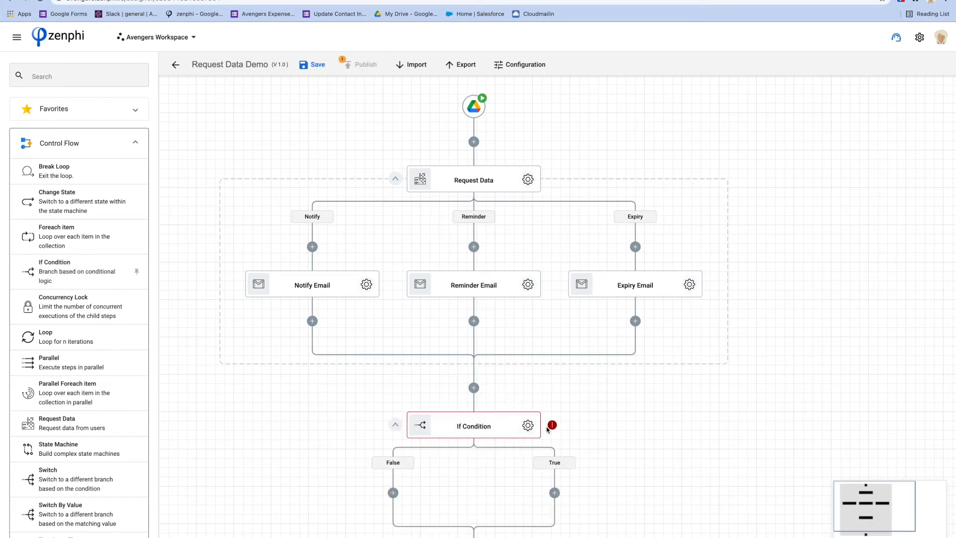
pyautogui.click(528, 425)
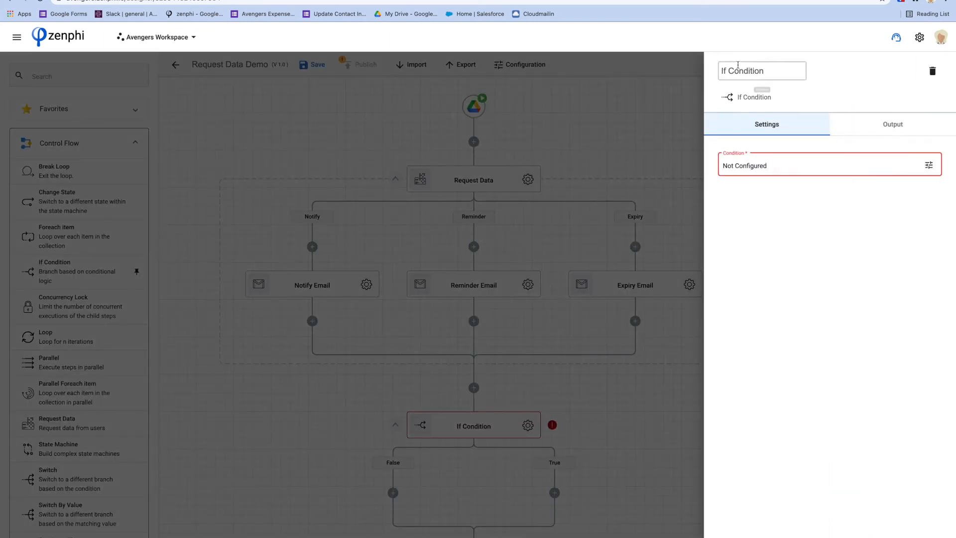
pyautogui.tripleClick(741, 70)
pyautogui.write('Approved')
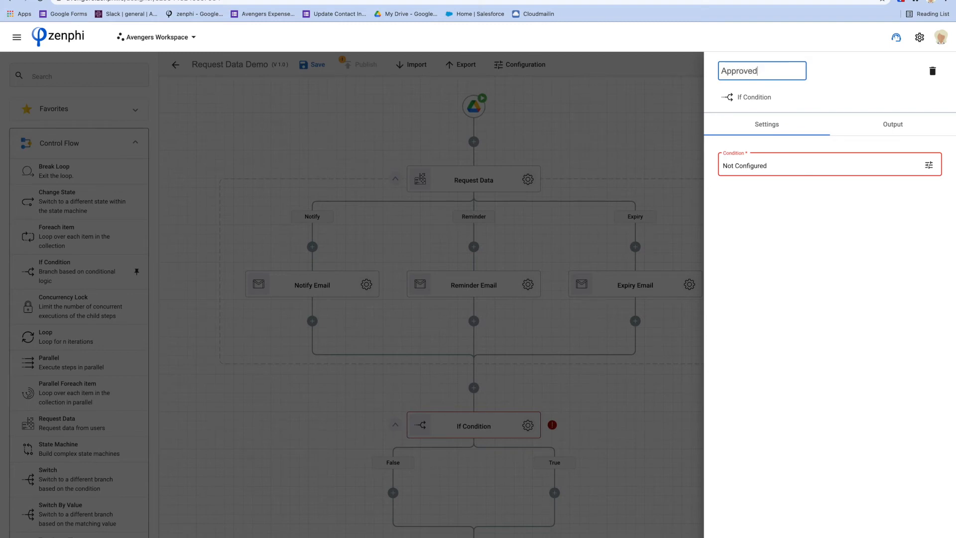
pyautogui.write('?')
# Set the Approved? condition to Request Data Outcome equal to Approve.
pyautogui.click(928, 165)
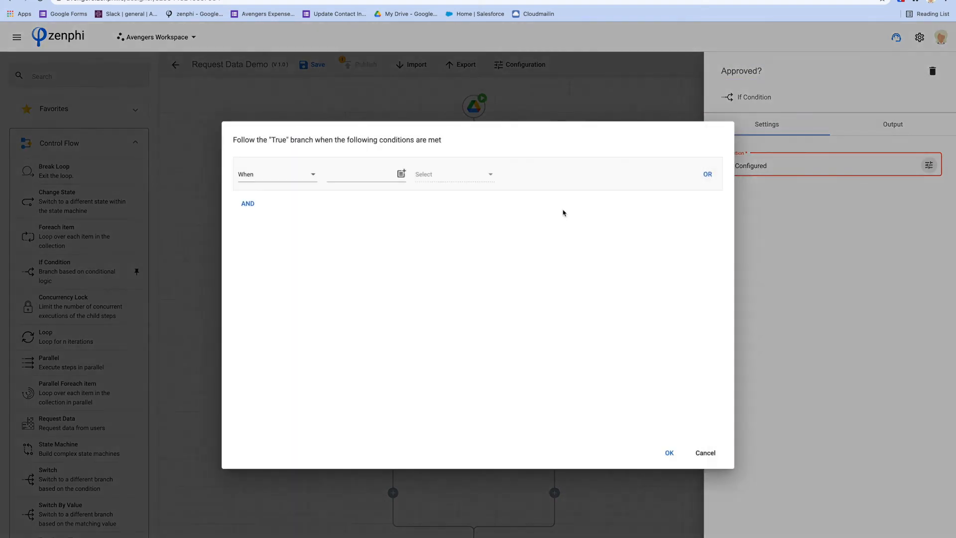
pyautogui.click(401, 173)
pyautogui.click(262, 283)
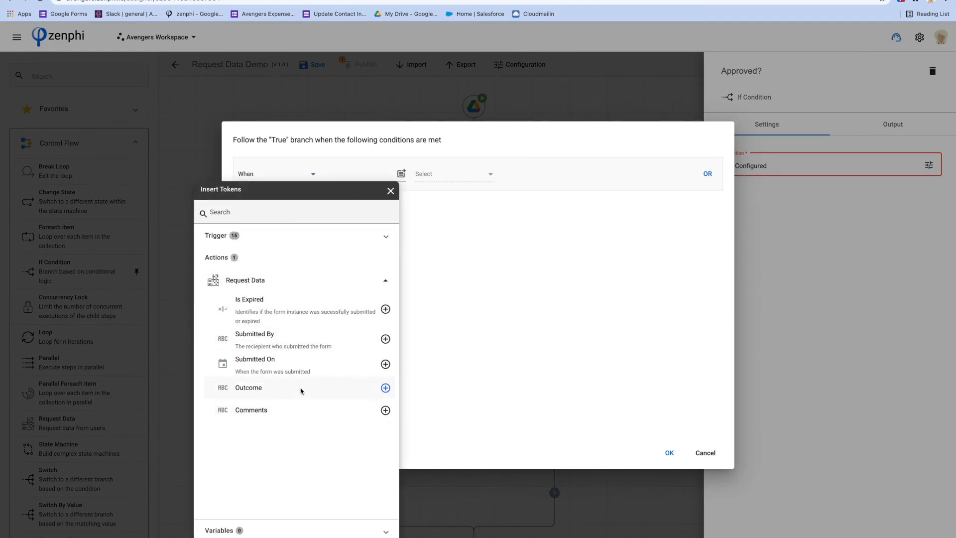
pyautogui.click(385, 389)
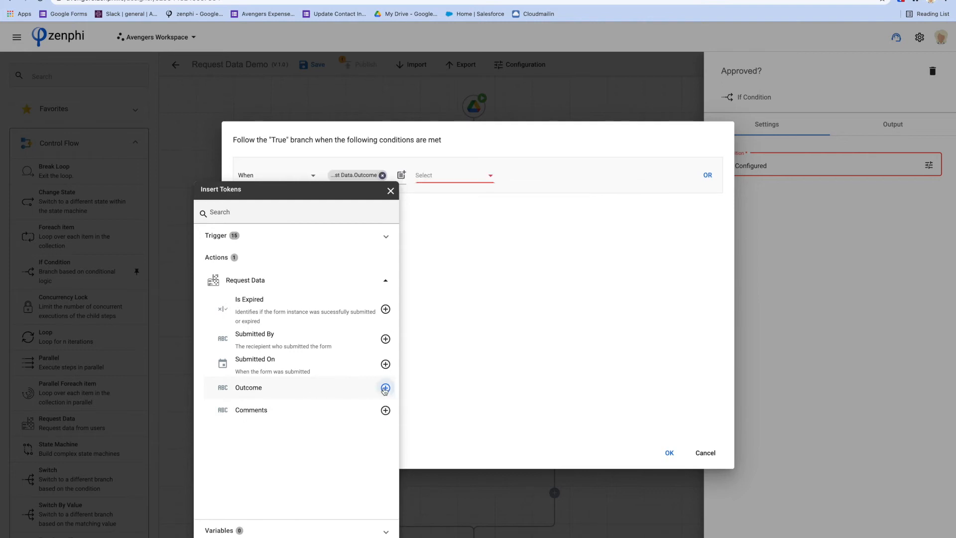
pyautogui.click(448, 177)
pyautogui.click(451, 175)
pyautogui.click(449, 176)
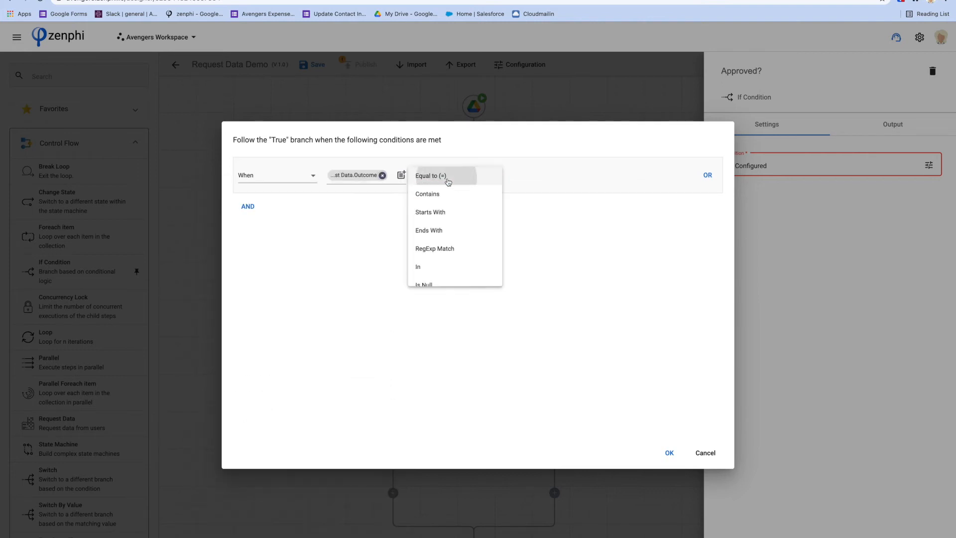
pyautogui.click(522, 175)
pyautogui.write('Approve')
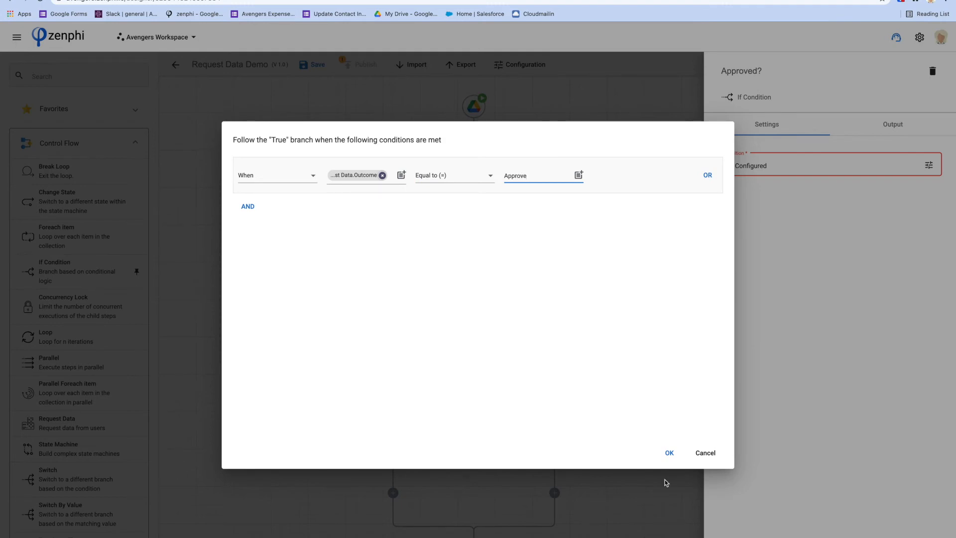
pyautogui.click(669, 452)
pyautogui.click(640, 435)
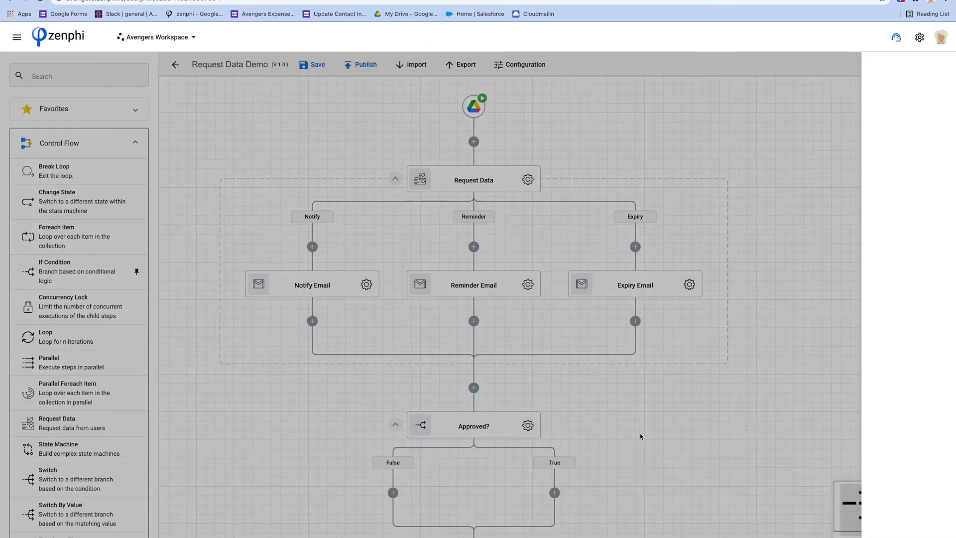
# Add a Move Item step on the True branch that moves the trigger file's Id.
pyautogui.scroll(-3, 632, 468)
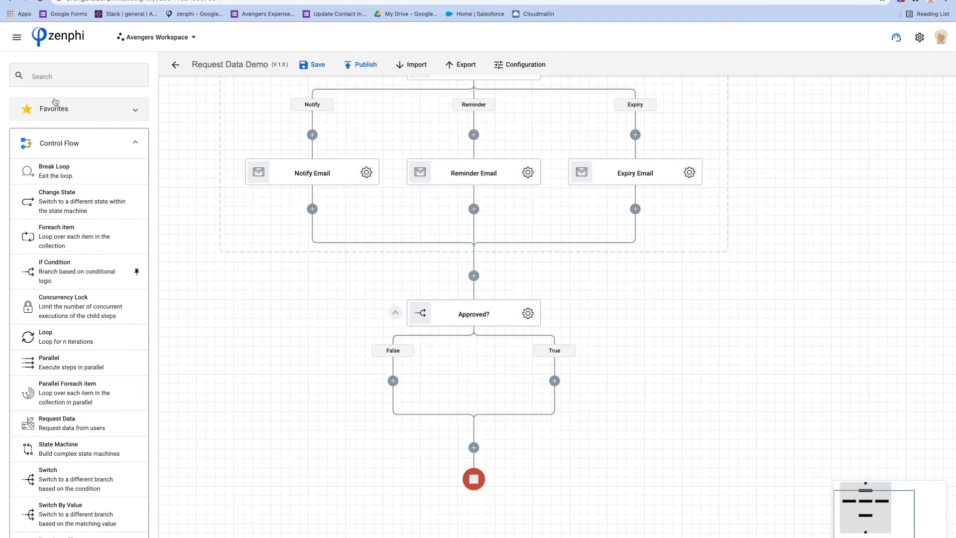
pyautogui.click(51, 77)
pyautogui.write('move')
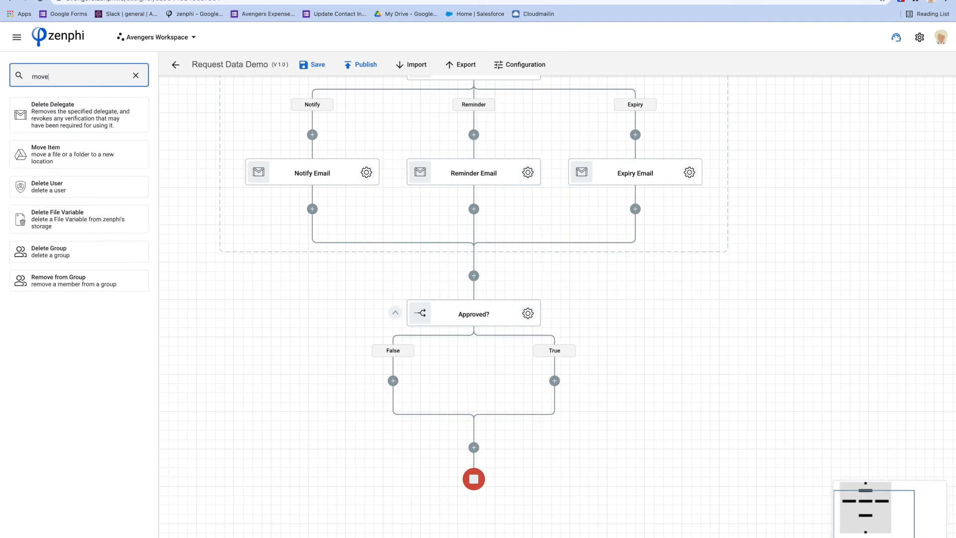
pyautogui.moveTo(41, 158); pyautogui.dragTo(556, 381)
pyautogui.click(608, 418)
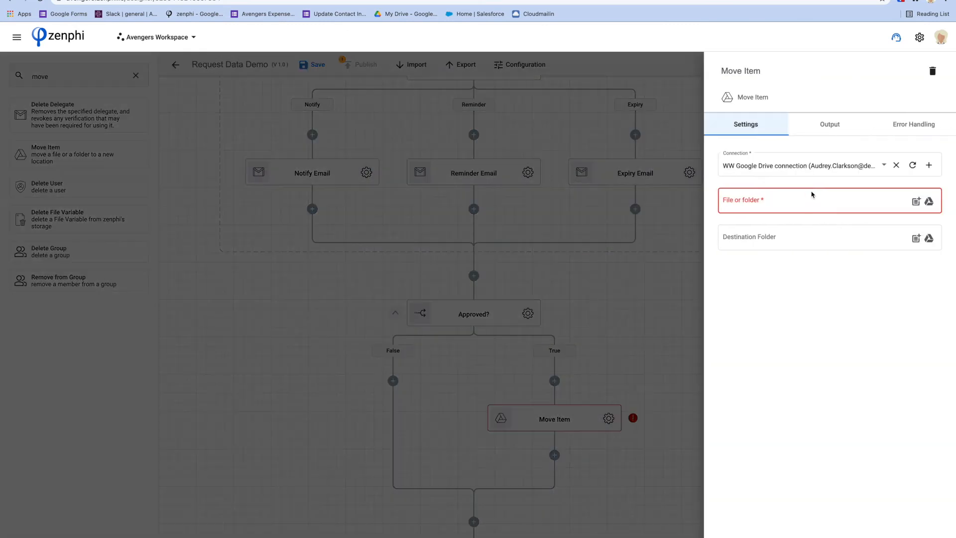
pyautogui.click(916, 201)
pyautogui.click(581, 141)
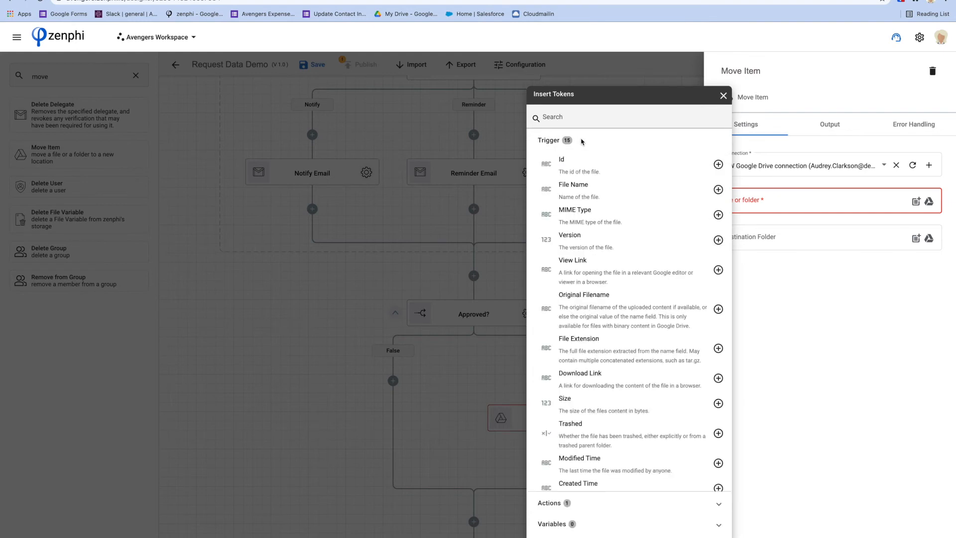
pyautogui.click(718, 164)
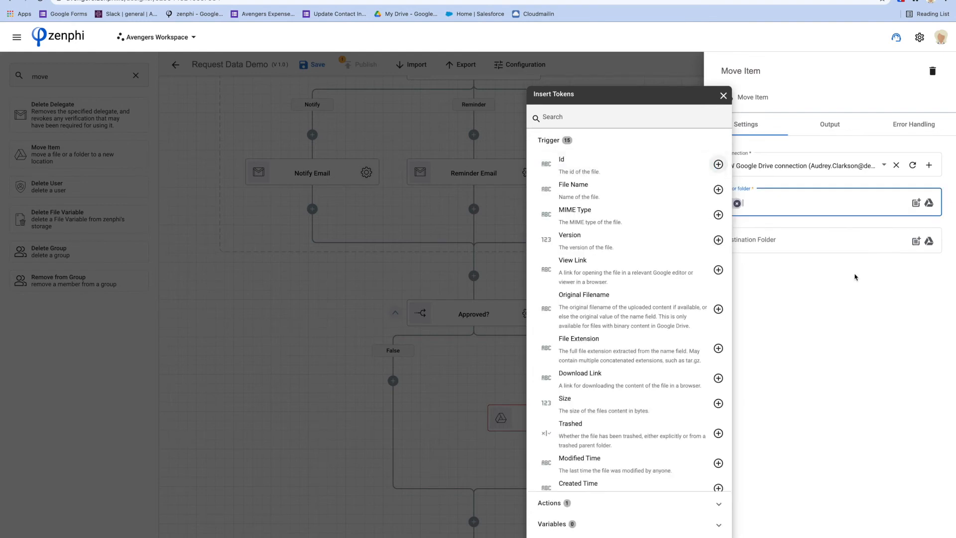
# Set the Move Item destination folder to Templates > Approved Documents.
pyautogui.click(929, 241)
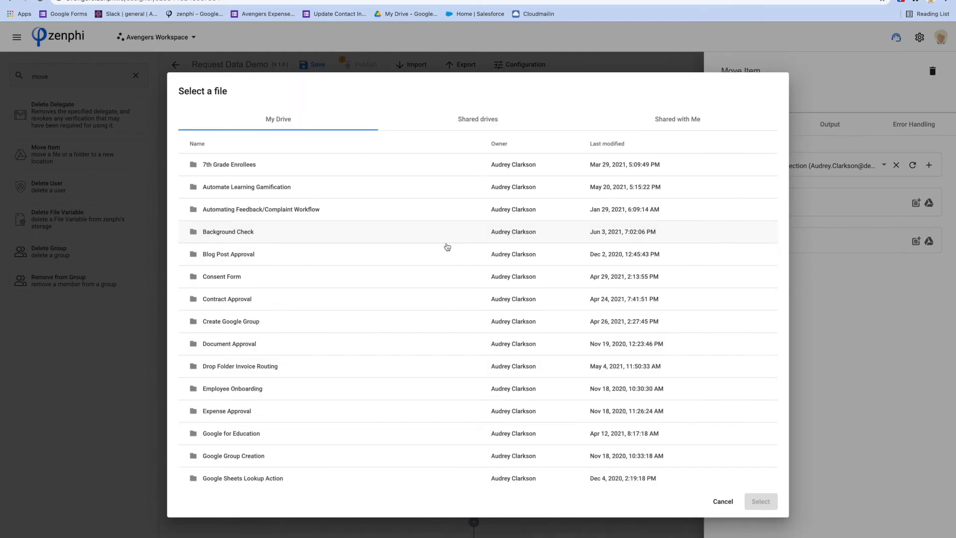
pyautogui.scroll(-2, 311, 343)
pyautogui.scroll(-7, 312, 345)
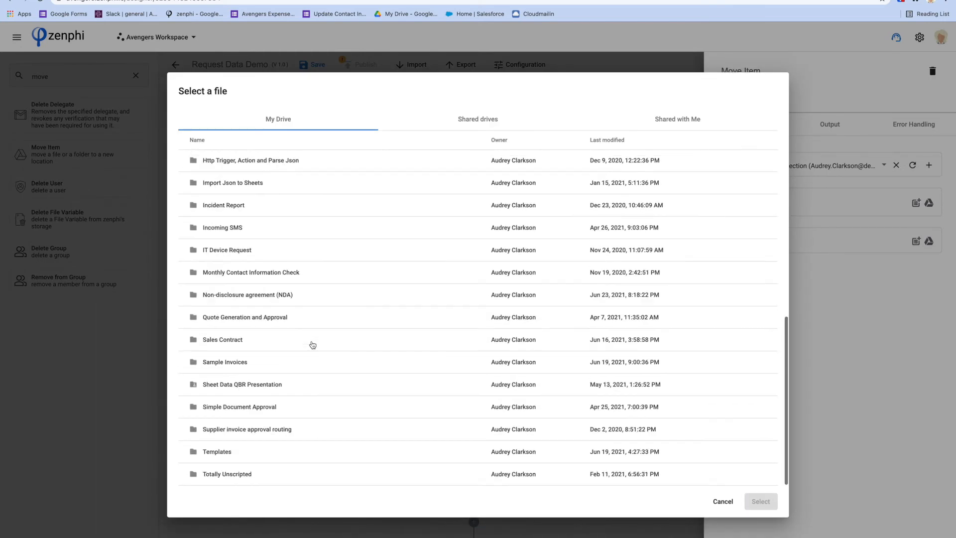
pyautogui.click(217, 459)
pyautogui.doubleClick(216, 459)
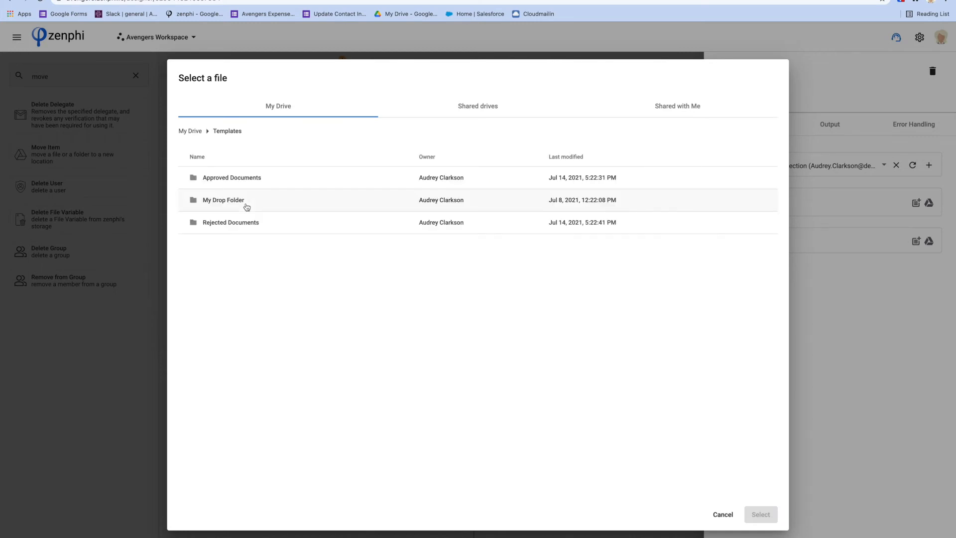
pyautogui.click(247, 180)
pyautogui.click(753, 517)
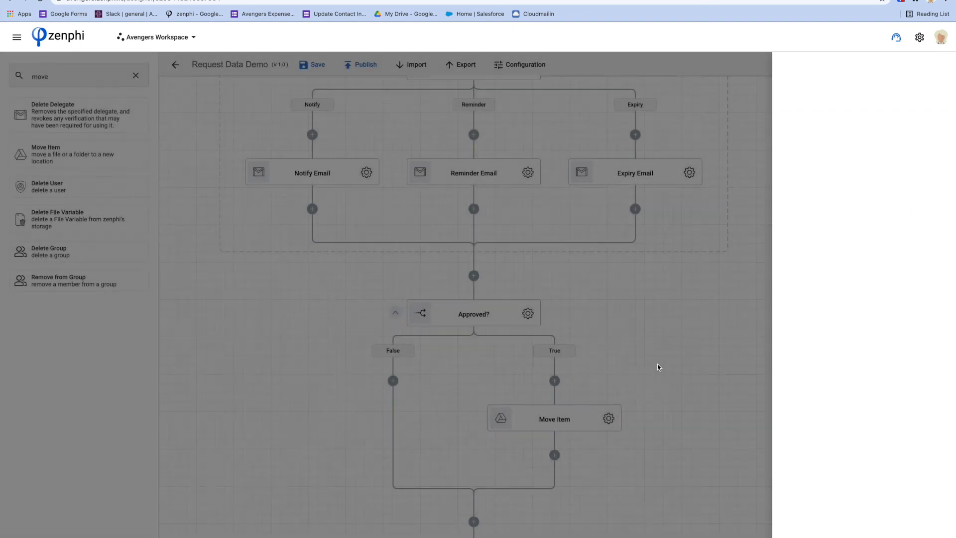
# Copy the Move Item step and paste it onto the False branch.
pyautogui.rightClick(579, 411)
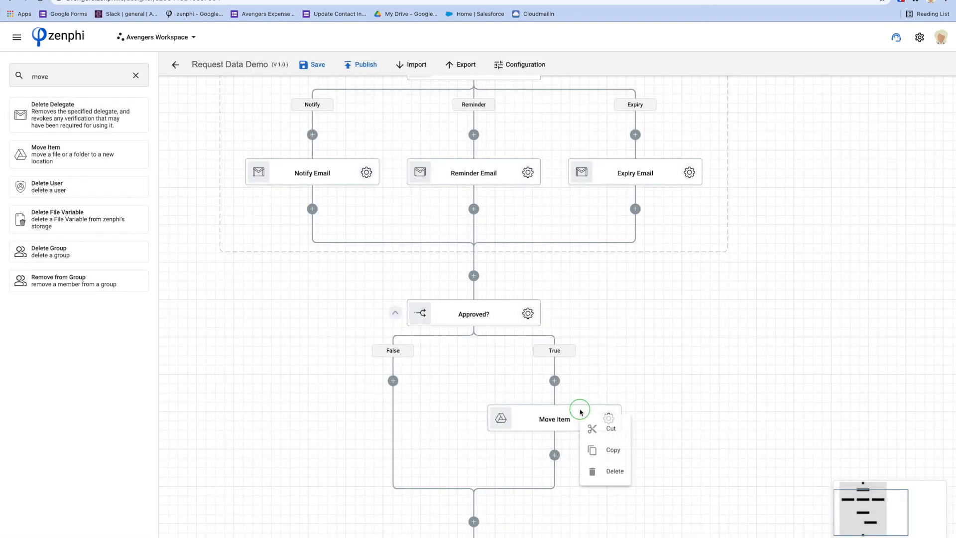
pyautogui.click(611, 448)
pyautogui.click(393, 380)
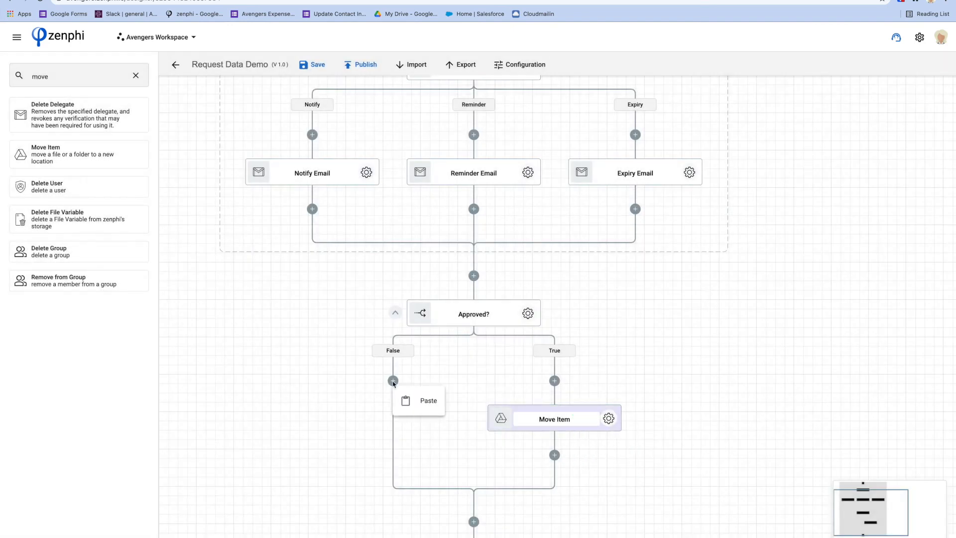
pyautogui.click(420, 399)
# Change the copied step's destination folder to Templates > Rejected Documents.
pyautogui.click(446, 418)
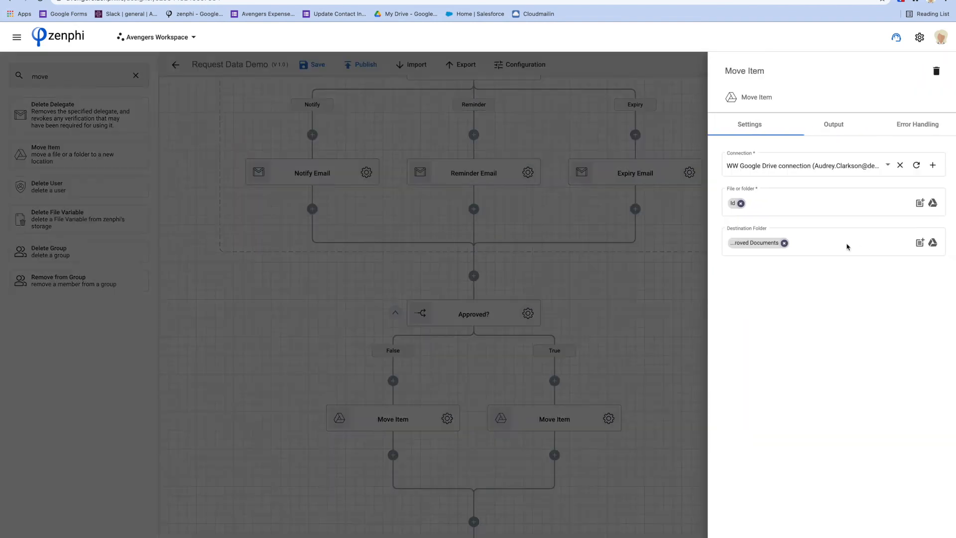
pyautogui.click(780, 243)
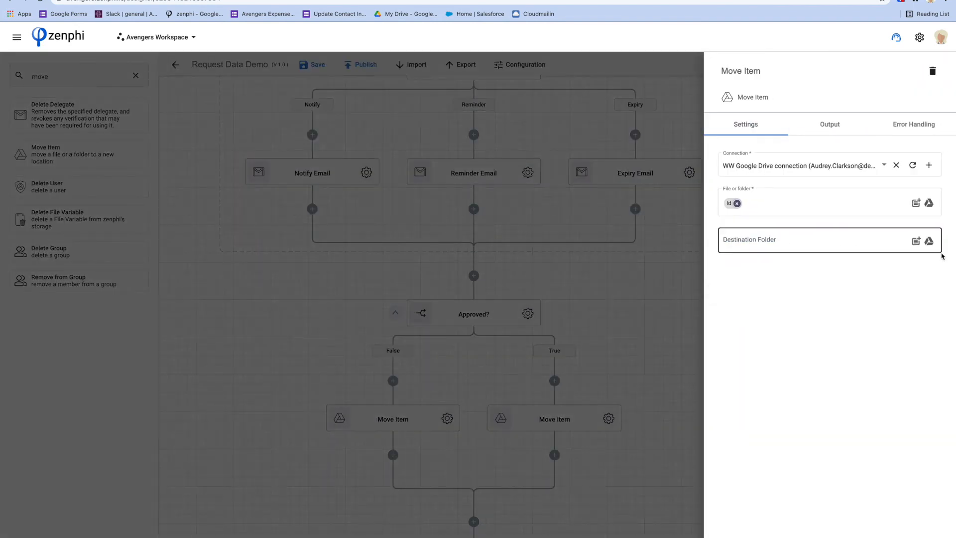
pyautogui.click(928, 242)
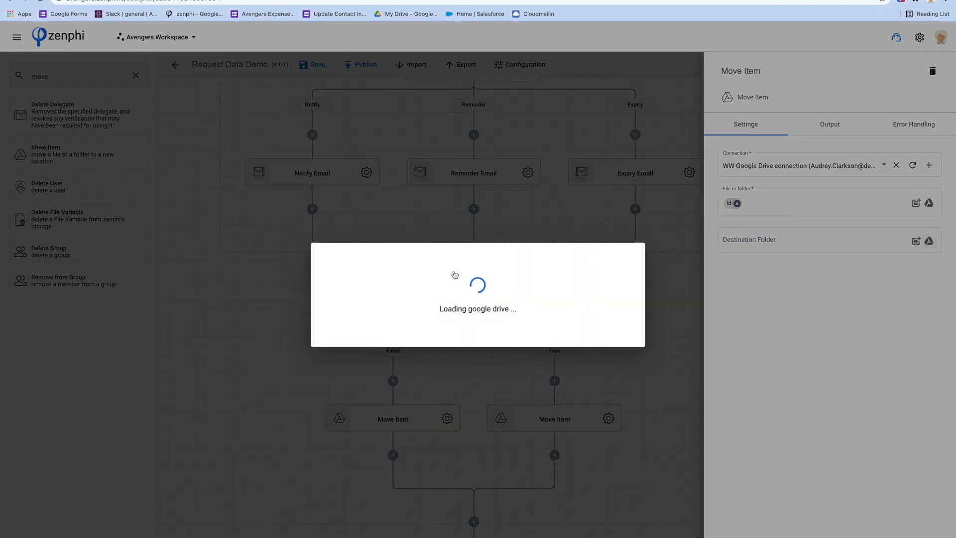
pyautogui.scroll(-7, 335, 321)
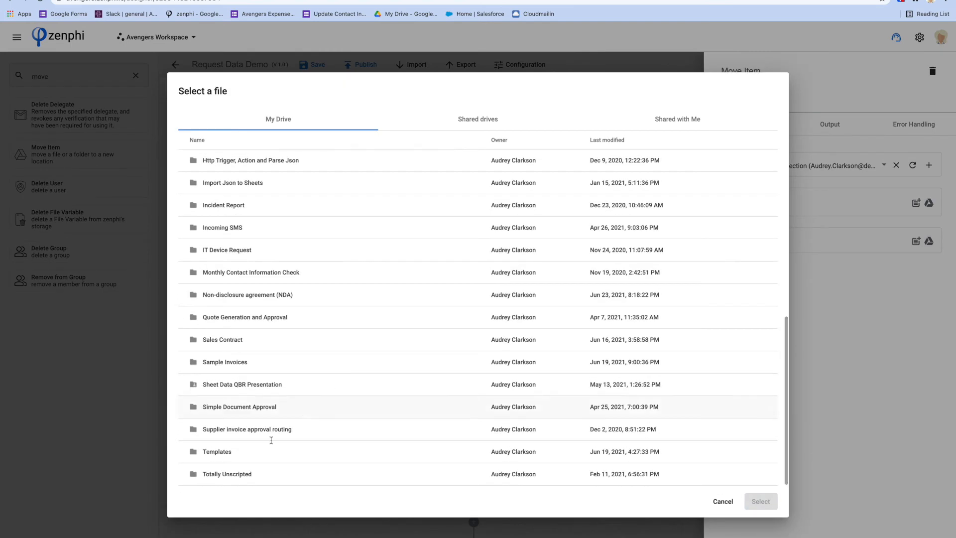
pyautogui.doubleClick(224, 452)
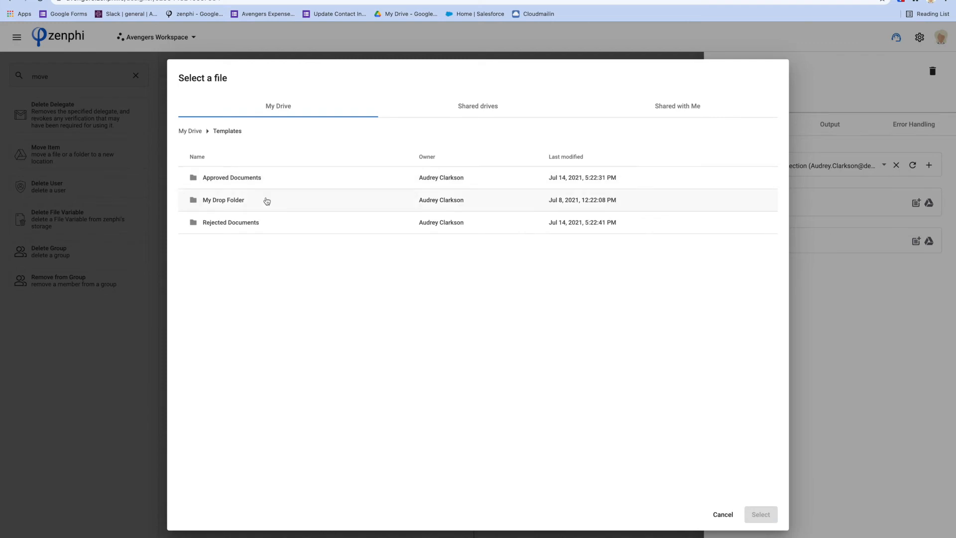
pyautogui.click(257, 223)
pyautogui.click(760, 515)
pyautogui.click(558, 521)
pyautogui.scroll(3, 711, 333)
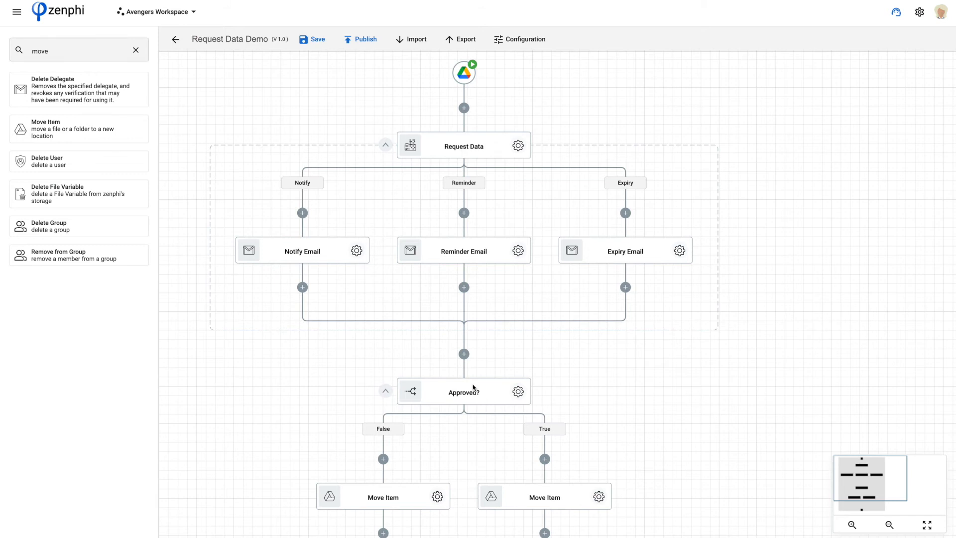
# Rename the False-branch move step to 'Move to the rejected folder'.
pyautogui.click(546, 499)
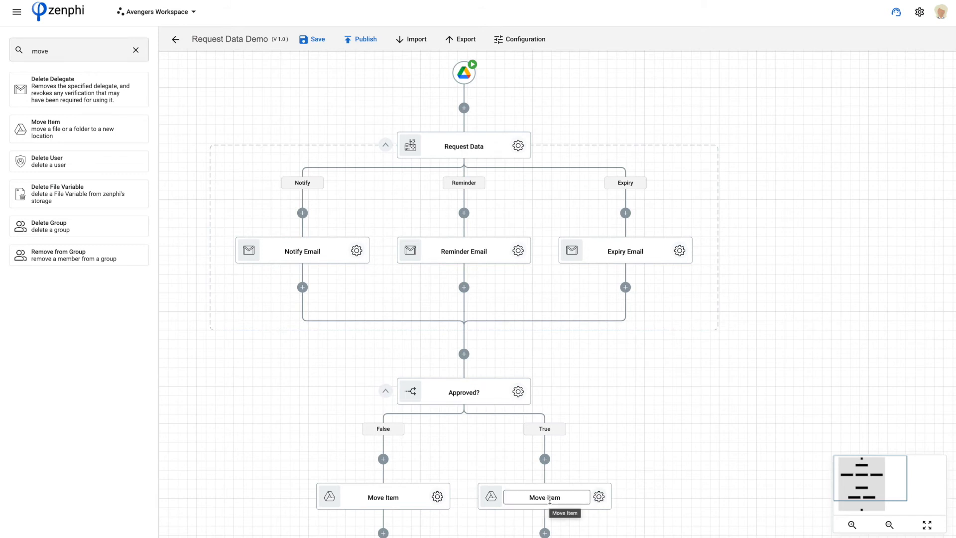
pyautogui.click(394, 499)
pyautogui.tripleClick(393, 499)
pyautogui.doubleClick(393, 498)
pyautogui.write('to')
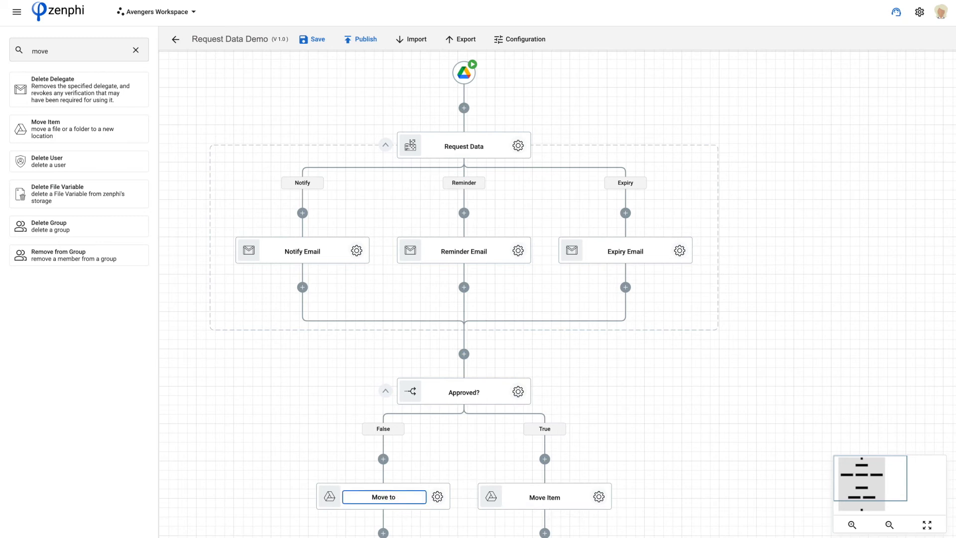
pyautogui.write(' the rejected folder')
# Rename the True-branch move step to 'Move to the approved folder' and publish the workflow.
pyautogui.doubleClick(552, 499)
pyautogui.write('Move to the')
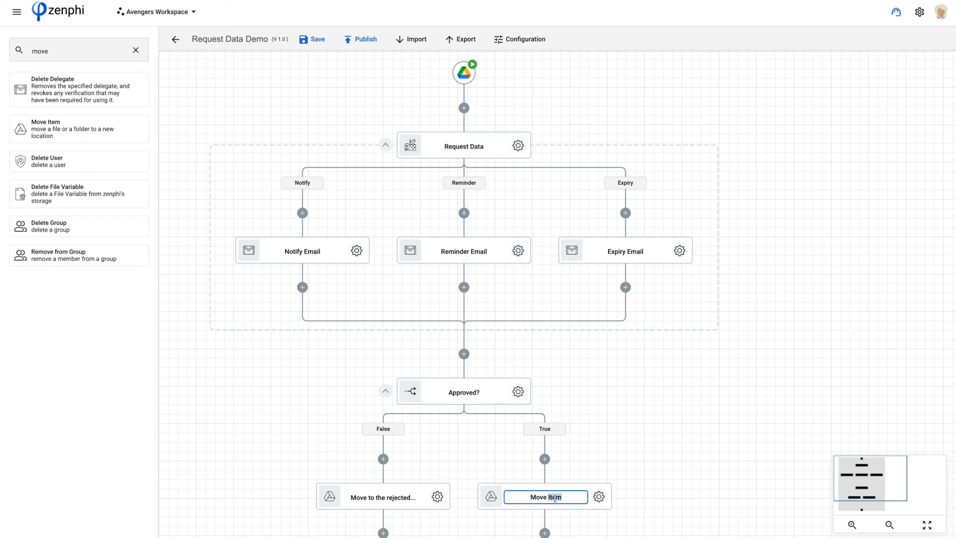
pyautogui.write(' approved folder')
pyautogui.press('Return')
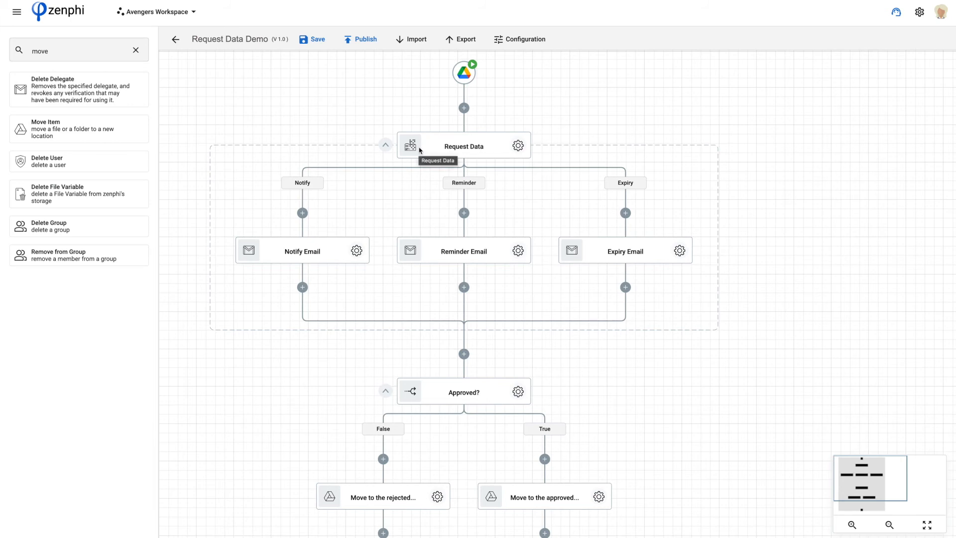
pyautogui.click(354, 40)
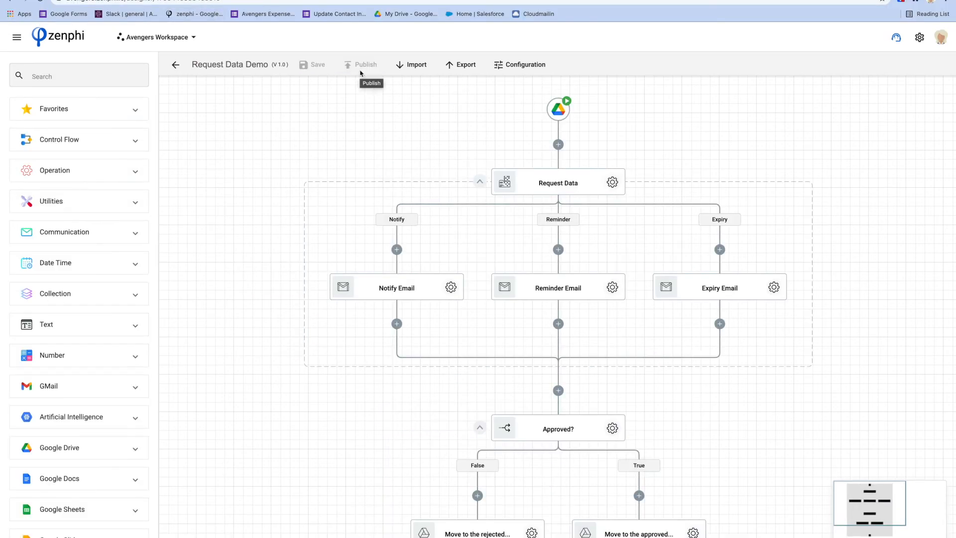
pyautogui.click(90, 304)
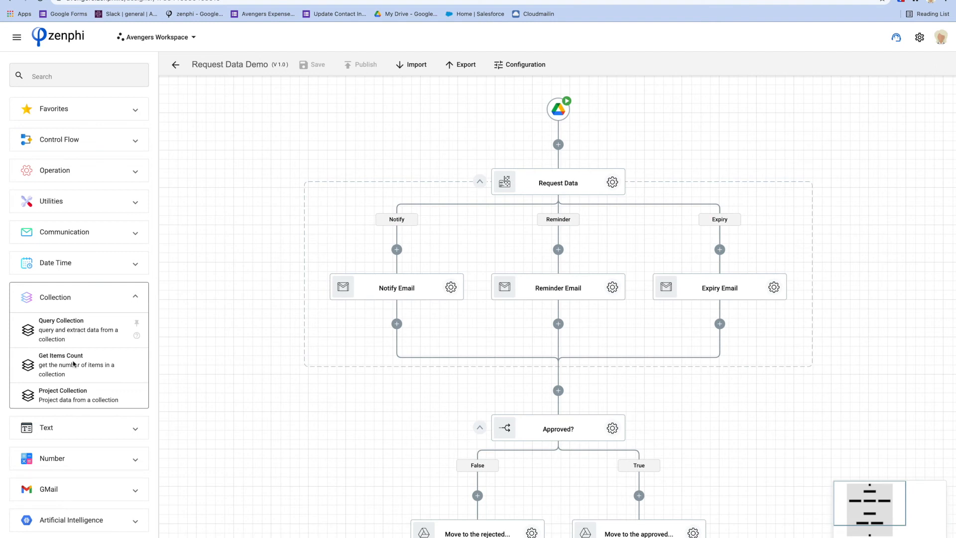
# Add a Query Collection step 'Get Doc Owner' before Request Data, taking the first of the file's Owners.
pyautogui.moveTo(57, 336); pyautogui.dragTo(560, 144)
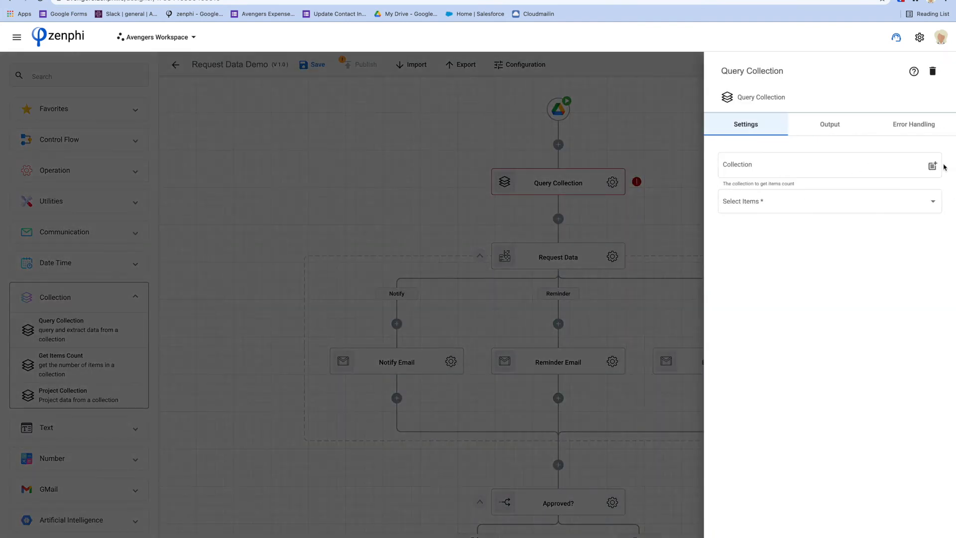
pyautogui.click(936, 166)
pyautogui.click(567, 141)
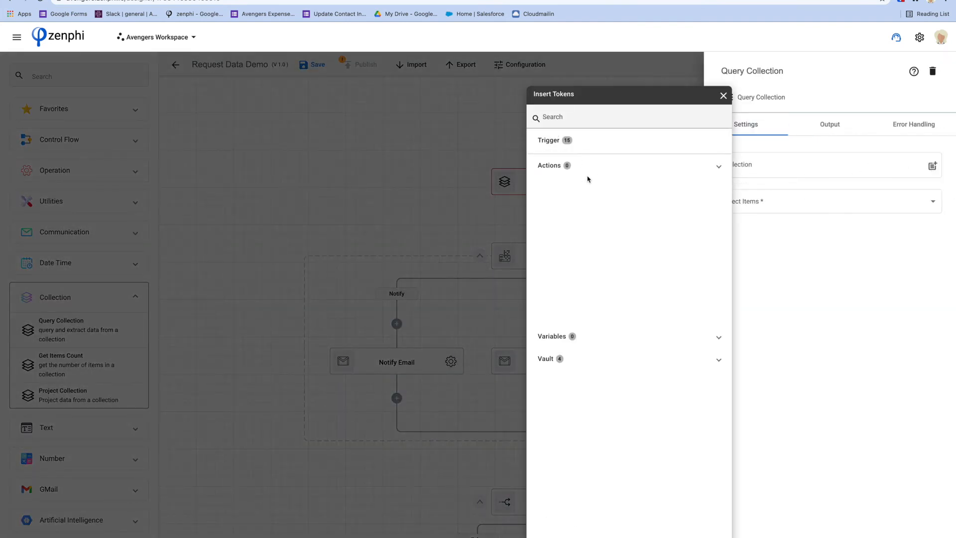
pyautogui.scroll(-2, 626, 243)
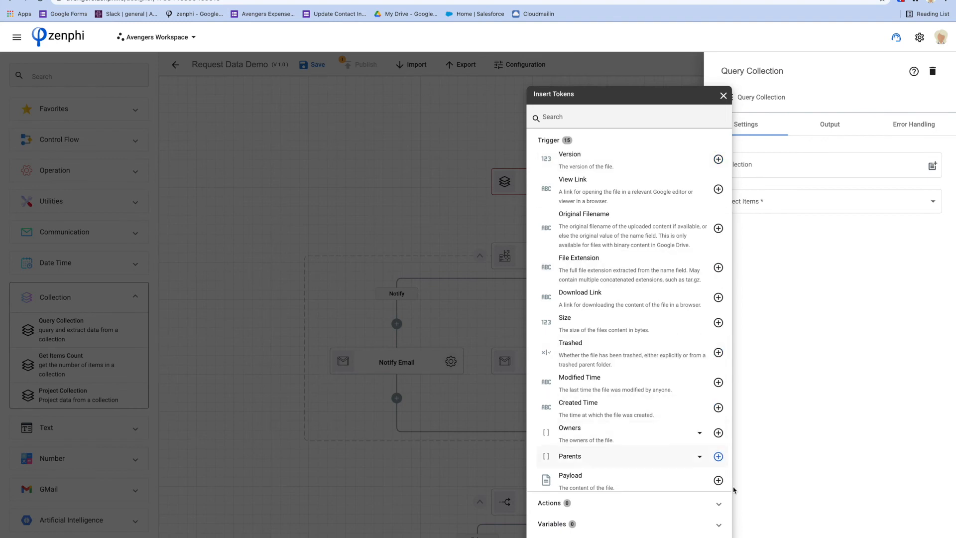
pyautogui.click(717, 432)
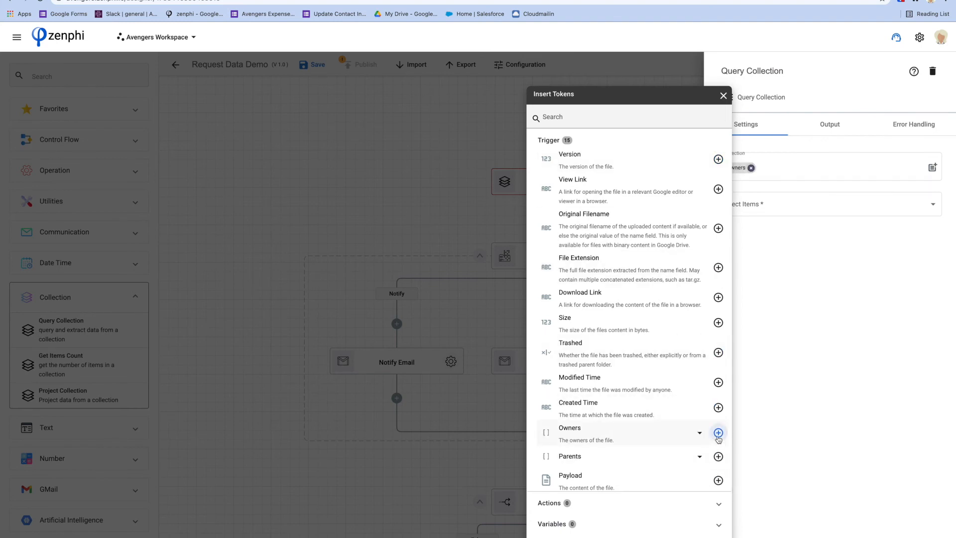
pyautogui.click(932, 209)
pyautogui.click(932, 209)
pyautogui.click(808, 211)
pyautogui.click(759, 69)
pyautogui.write('G')
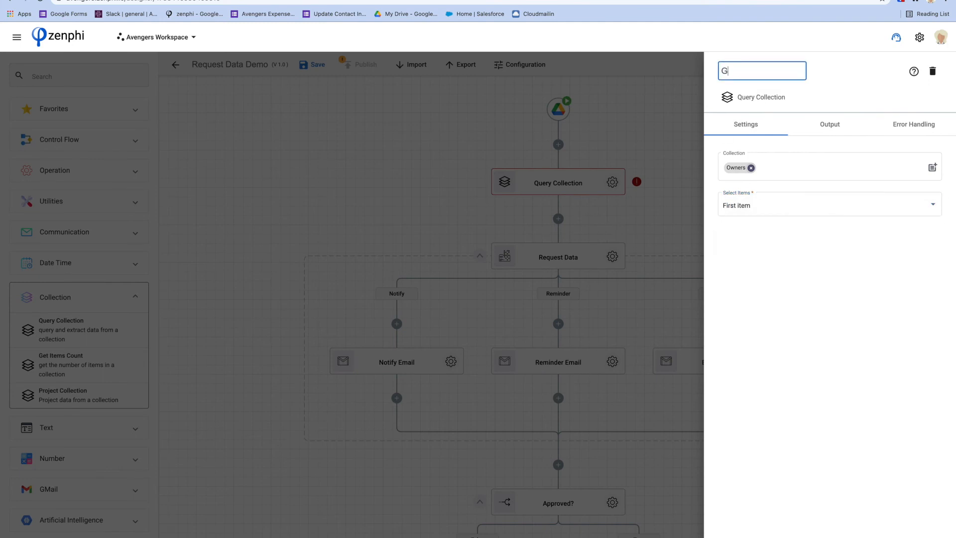
pyautogui.write('et Doc Owner')
pyautogui.click(617, 217)
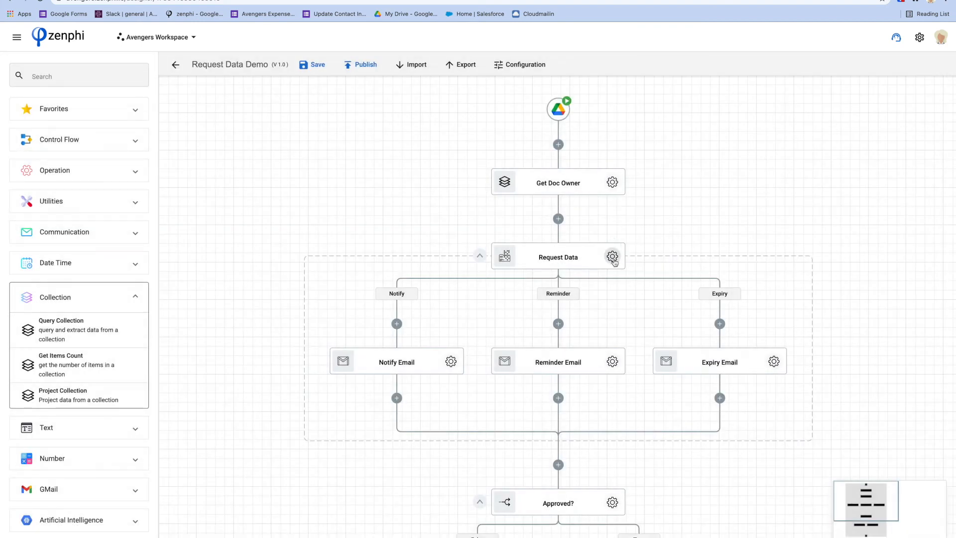
# Open Request Data's form and clear the Owners token from the Uploaded By field.
pyautogui.click(613, 259)
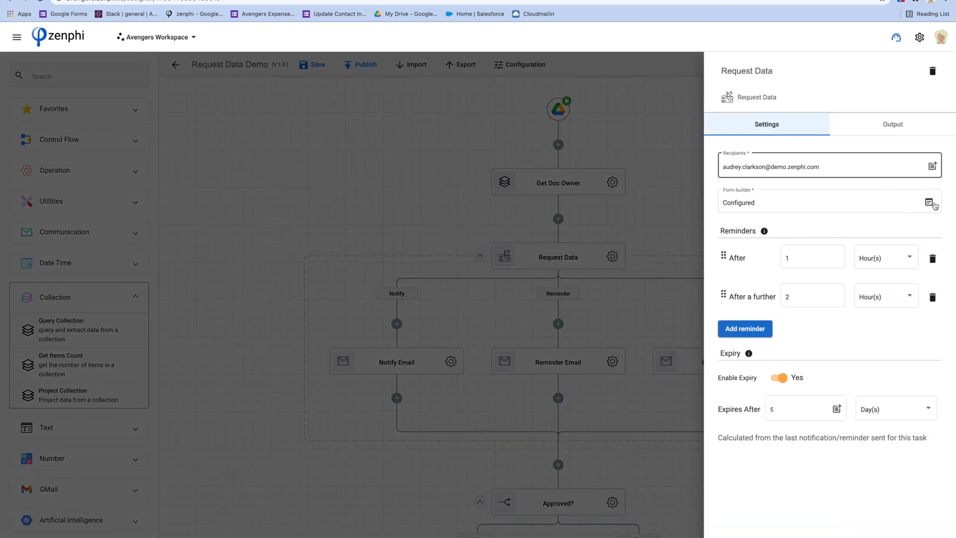
pyautogui.click(928, 203)
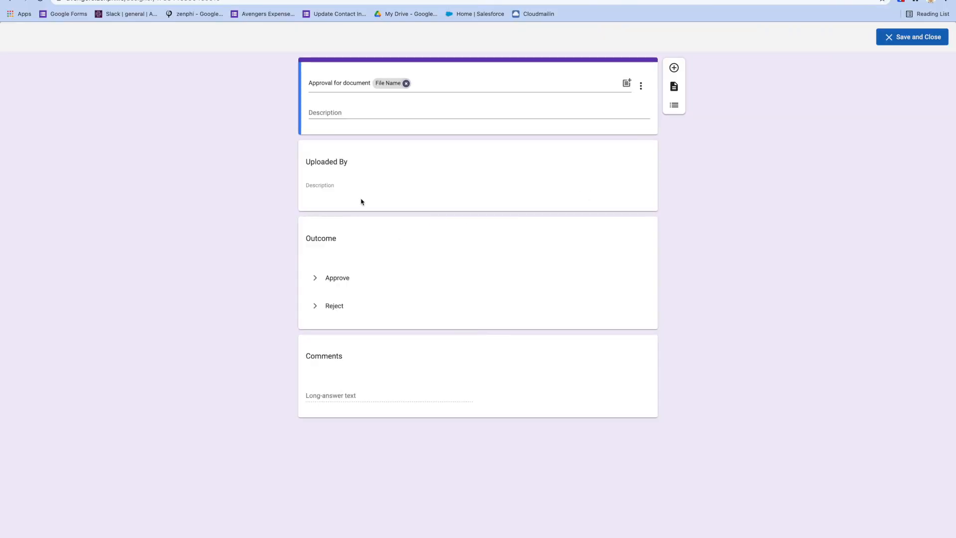
pyautogui.click(355, 186)
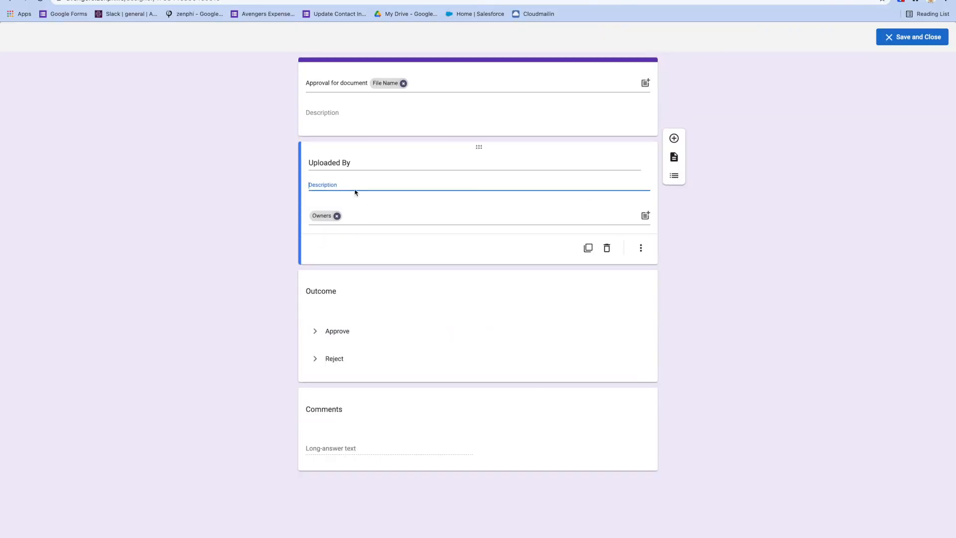
pyautogui.click(337, 216)
pyautogui.click(337, 215)
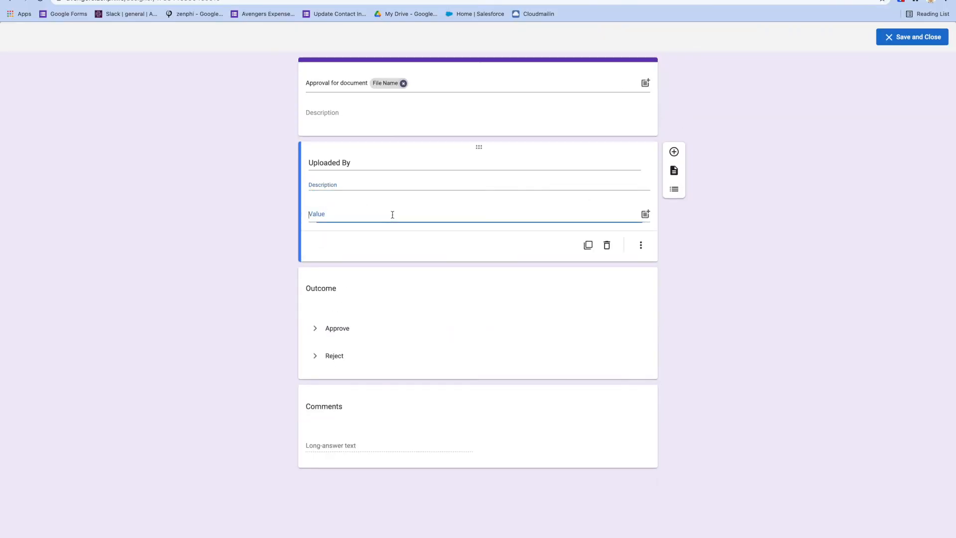
# Fill Uploaded By with Get Doc Owner's Item Display Name and save the form.
pyautogui.click(645, 216)
pyautogui.click(601, 186)
pyautogui.click(606, 214)
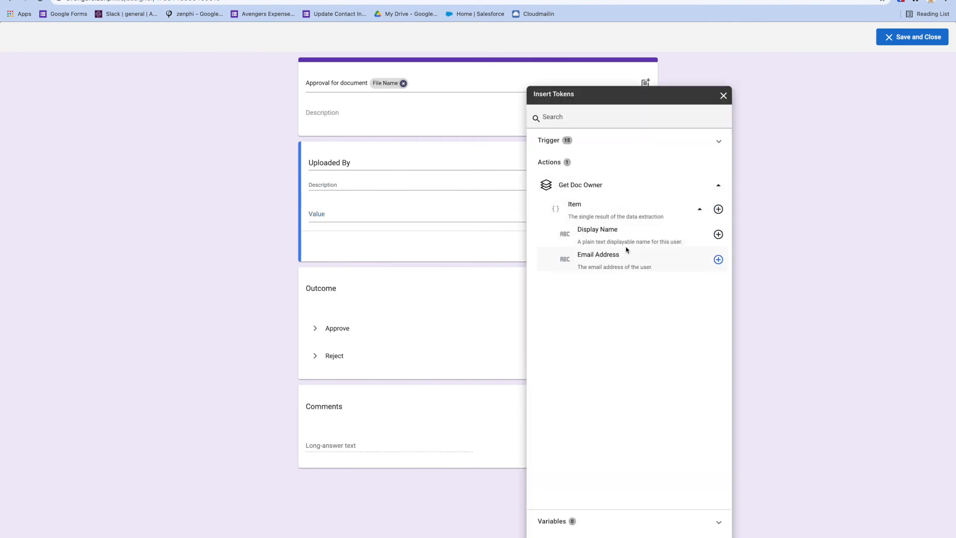
pyautogui.click(718, 235)
pyautogui.click(806, 198)
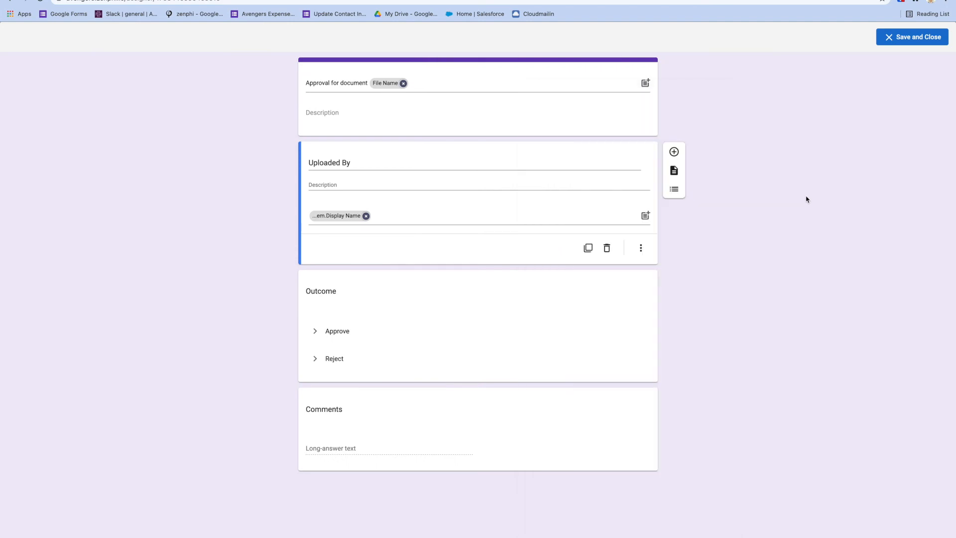
pyautogui.click(896, 38)
pyautogui.click(381, 197)
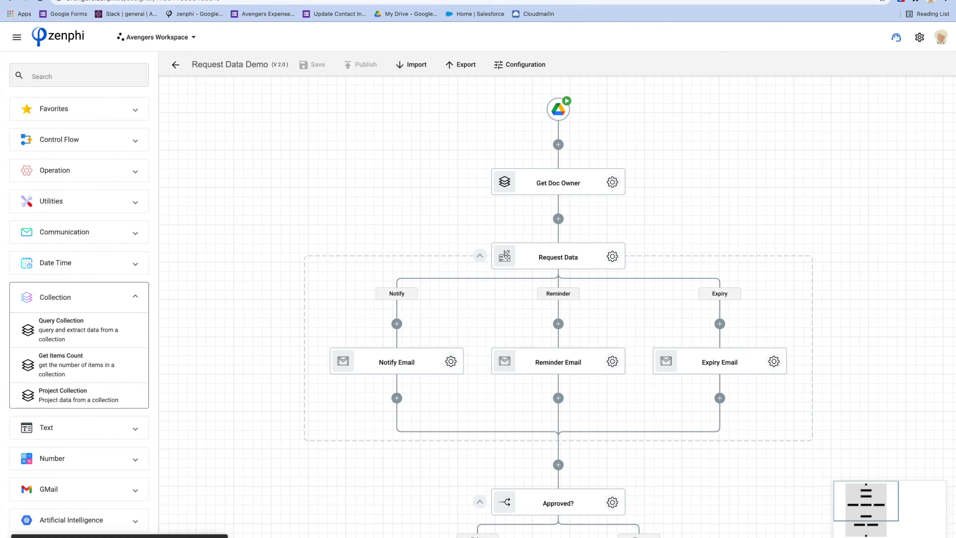
pyautogui.click(192, 0)
pyautogui.click(320, 203)
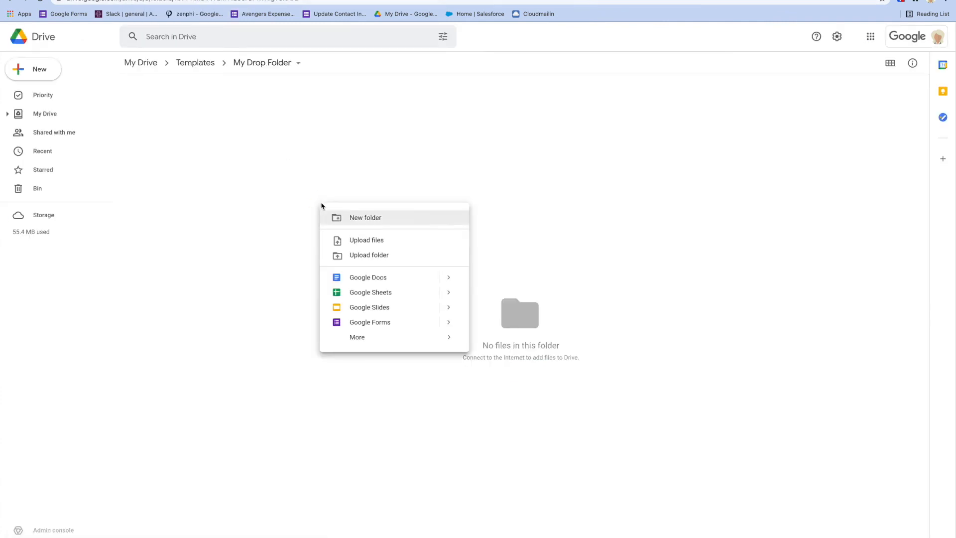
pyautogui.click(393, 241)
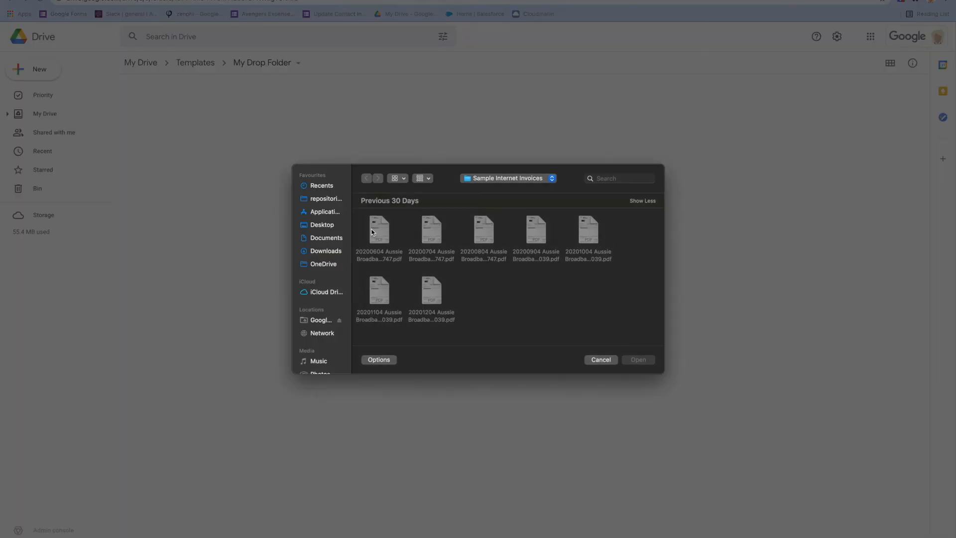
pyautogui.click(378, 230)
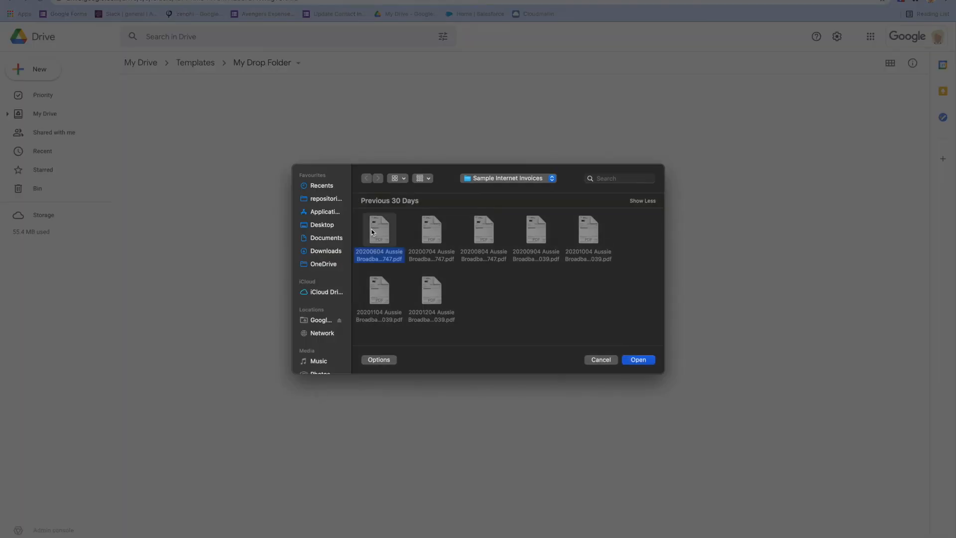
pyautogui.click(642, 361)
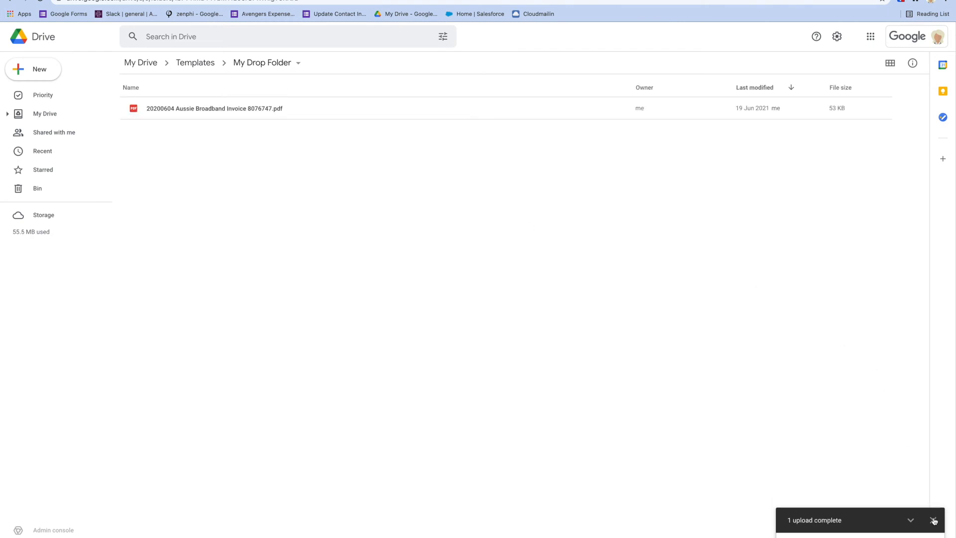
pyautogui.click(932, 520)
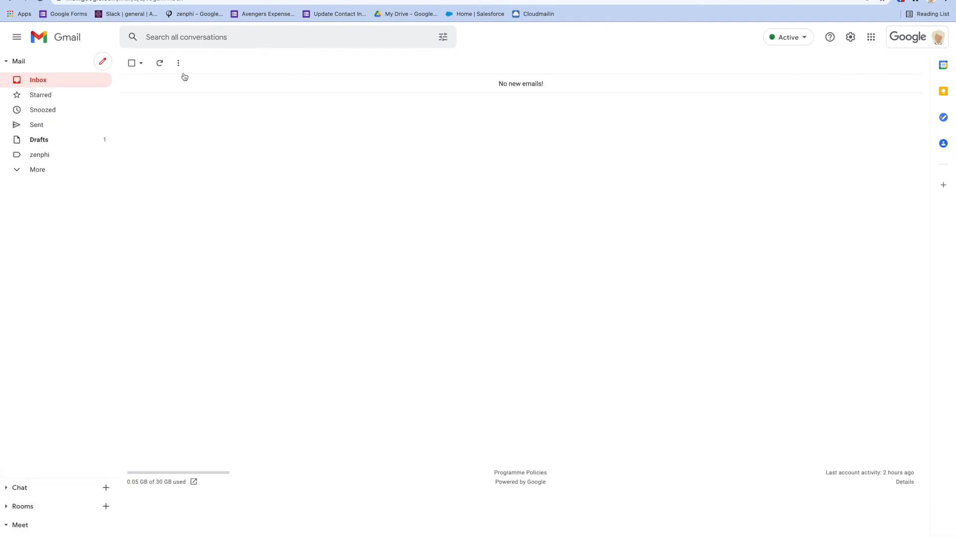
# Refresh Gmail, open the Approval for Document email for invoice 20200604, and follow its form link.
pyautogui.click(162, 68)
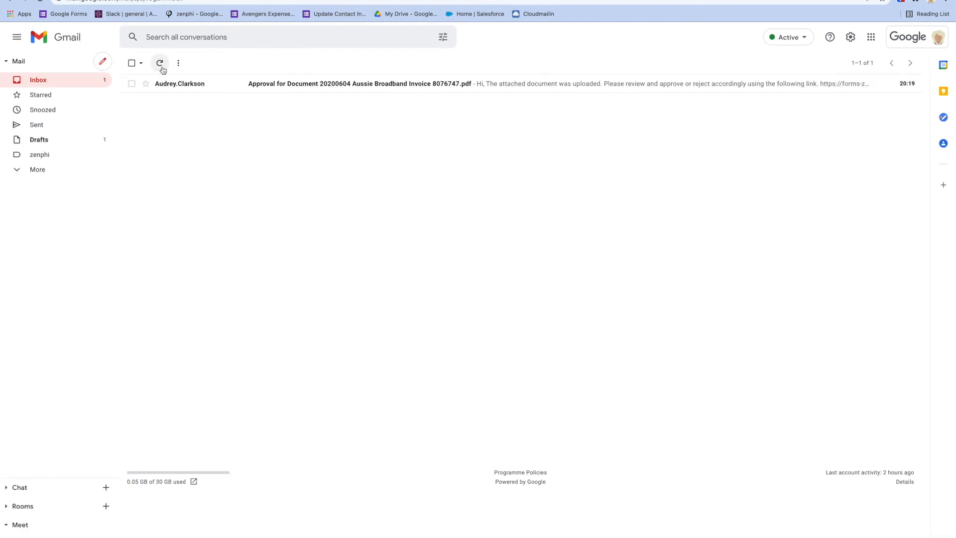
pyautogui.click(185, 90)
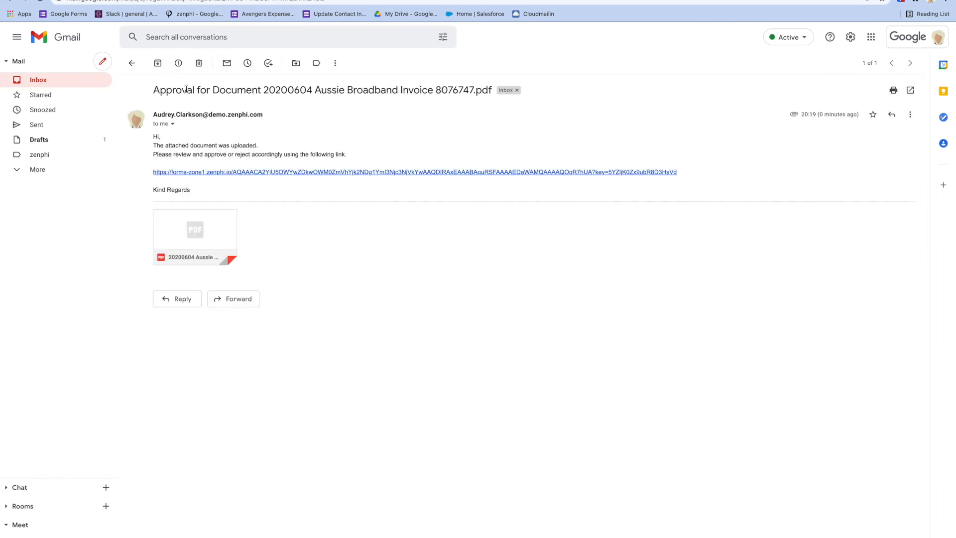
pyautogui.moveTo(262, 90); pyautogui.dragTo(467, 85)
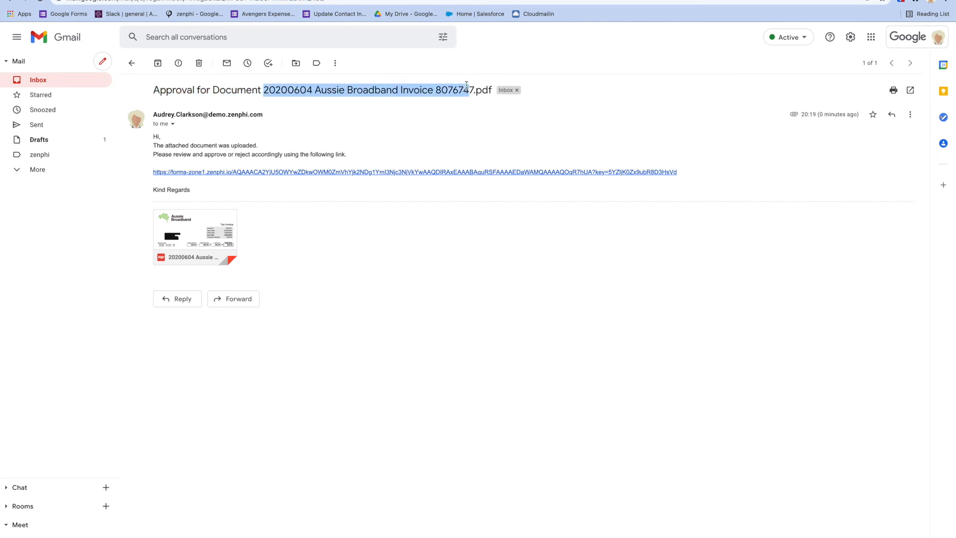
pyautogui.moveTo(213, 230)
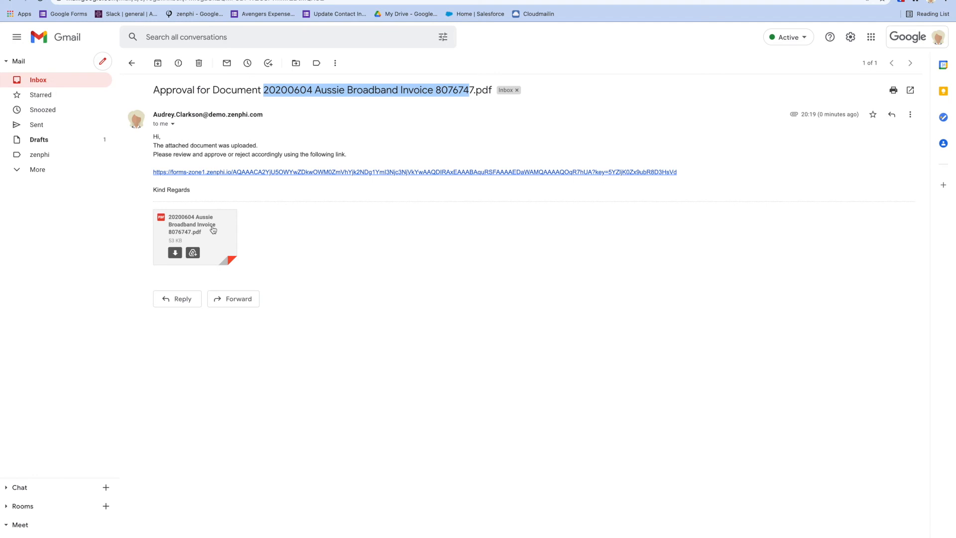
pyautogui.click(246, 173)
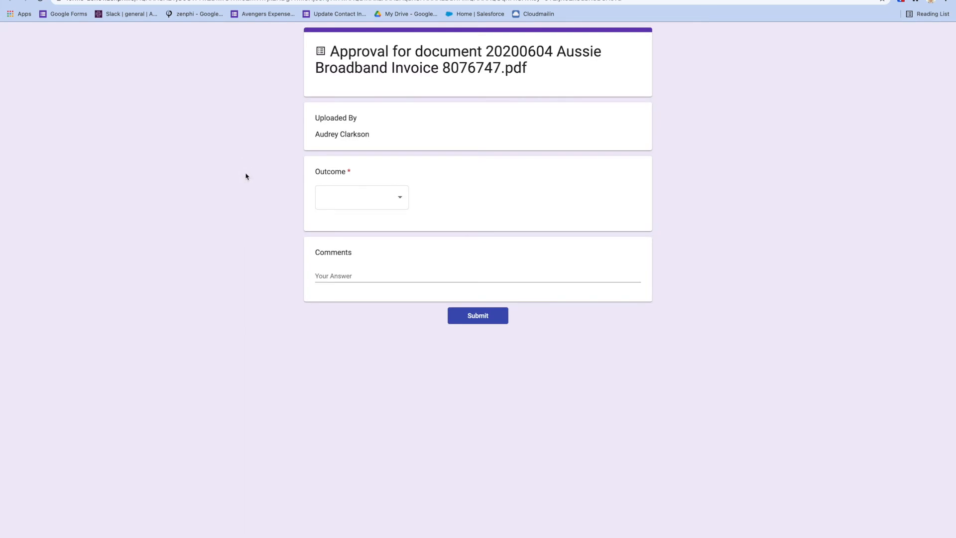
# Approve the 20200604 invoice with the comment 'It looks good.' and submit the form.
pyautogui.click(531, 71)
pyautogui.moveTo(531, 70); pyautogui.dragTo(326, 51)
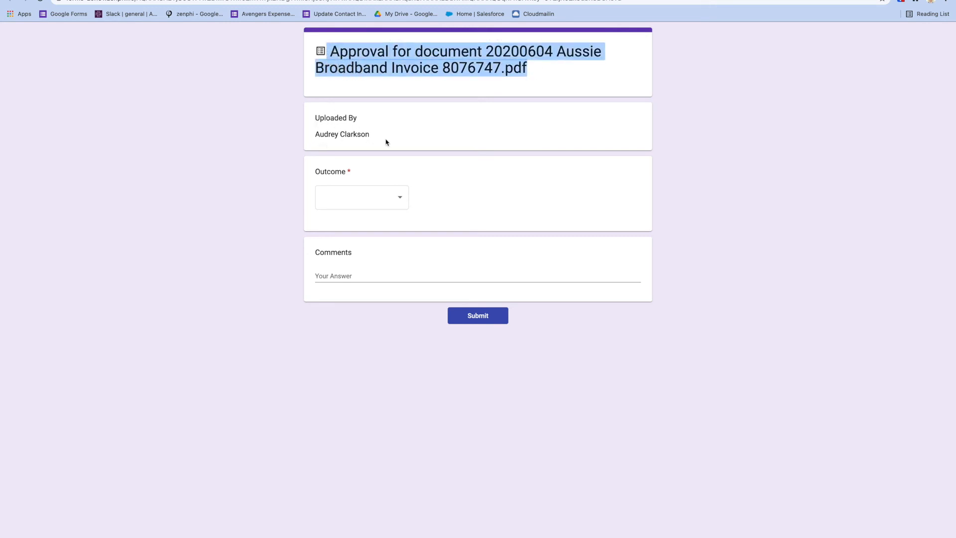
pyautogui.click(400, 197)
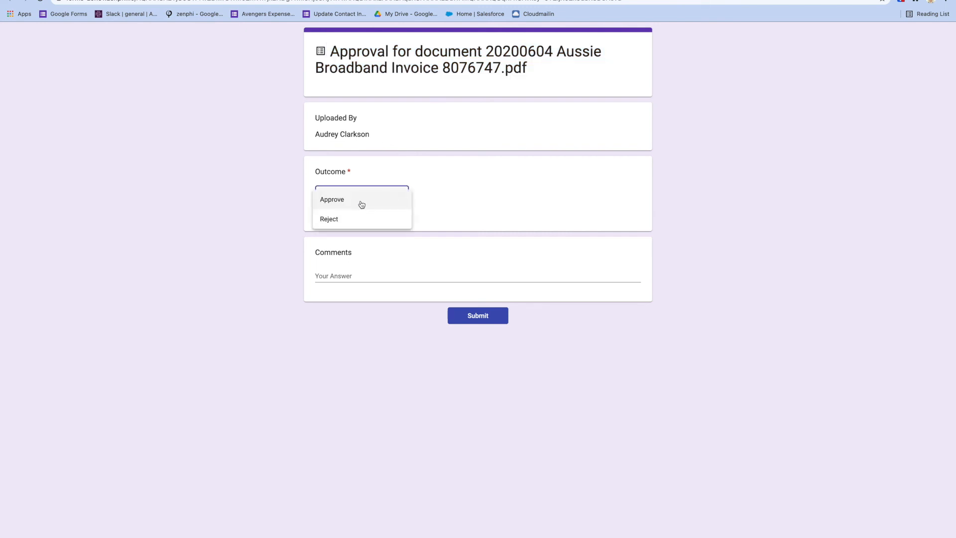
pyautogui.click(361, 205)
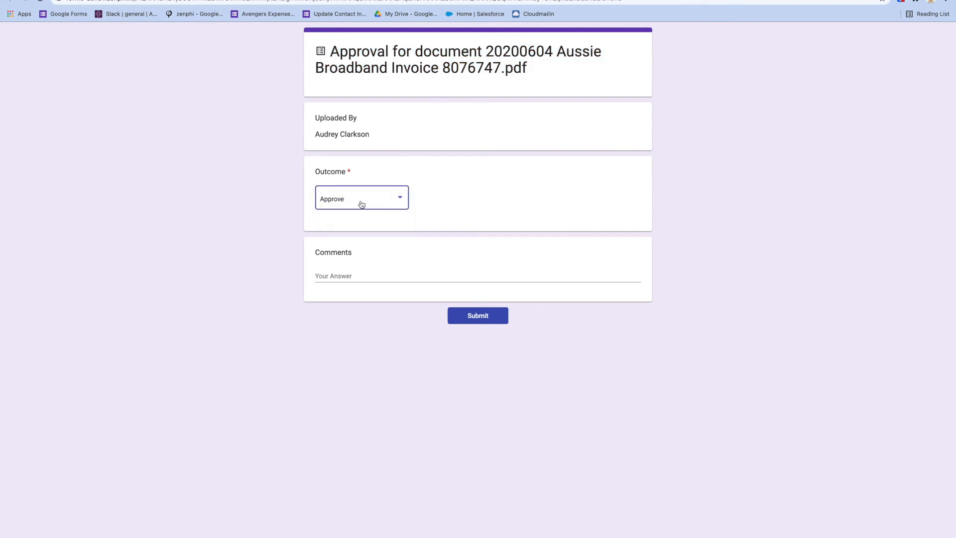
pyautogui.click(372, 275)
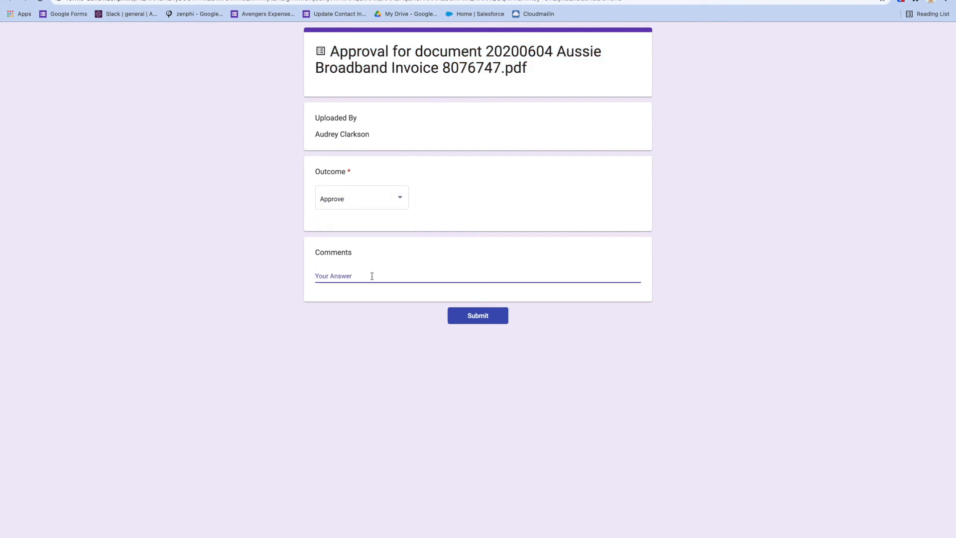
pyautogui.write('It l')
pyautogui.click(468, 321)
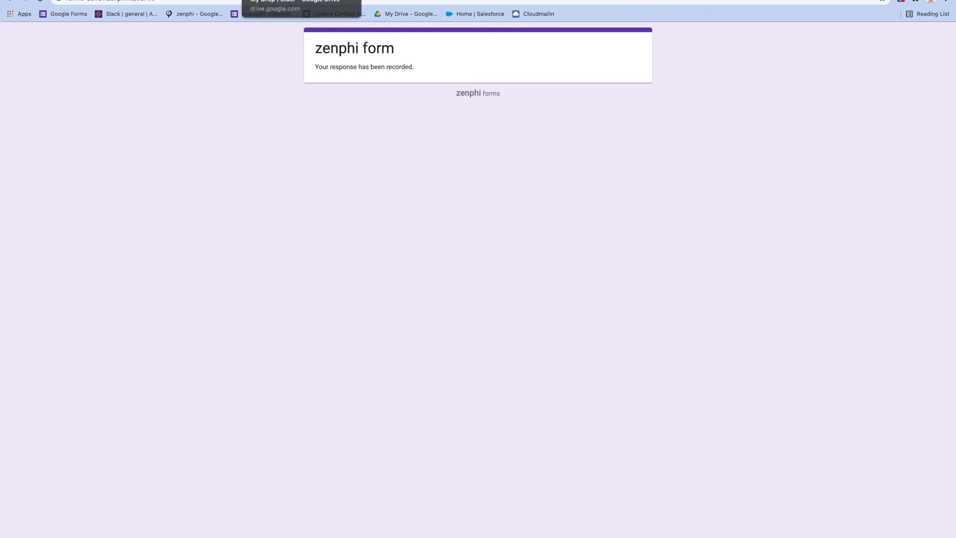
pyautogui.click(284, 0)
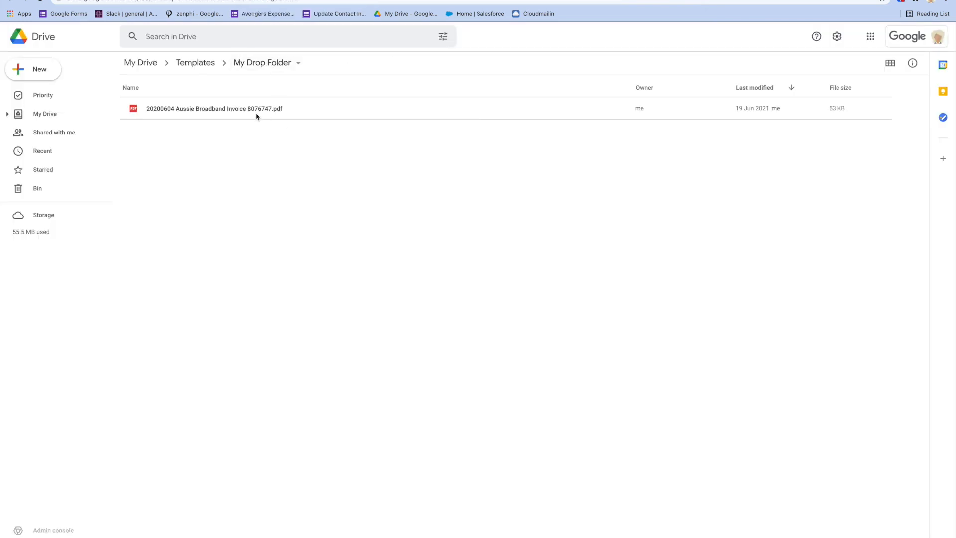
# Check Approved Documents, then upload the 20200704 invoice PDF into My Drop Folder.
pyautogui.hotkey('ctrl', 'Tab')
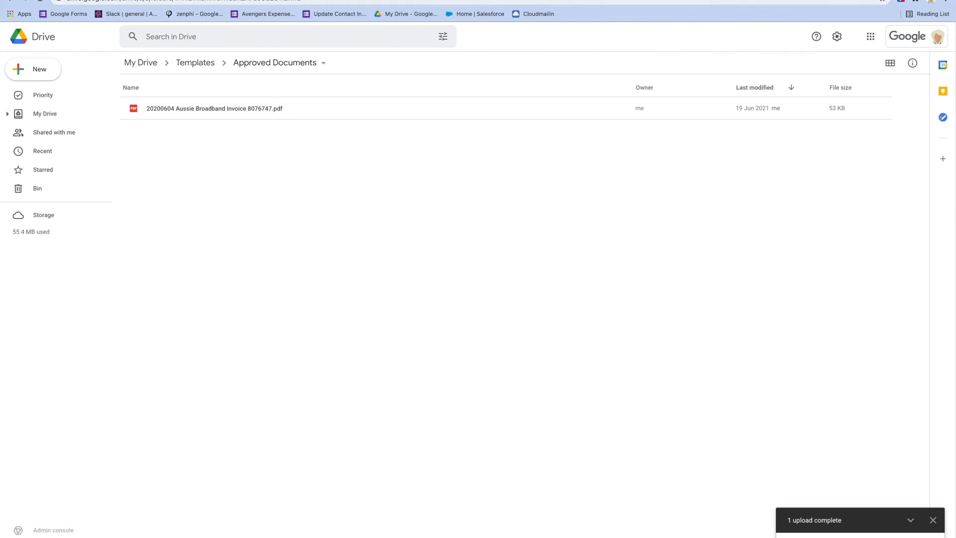
pyautogui.hotkey('ctrl', 'Tab')
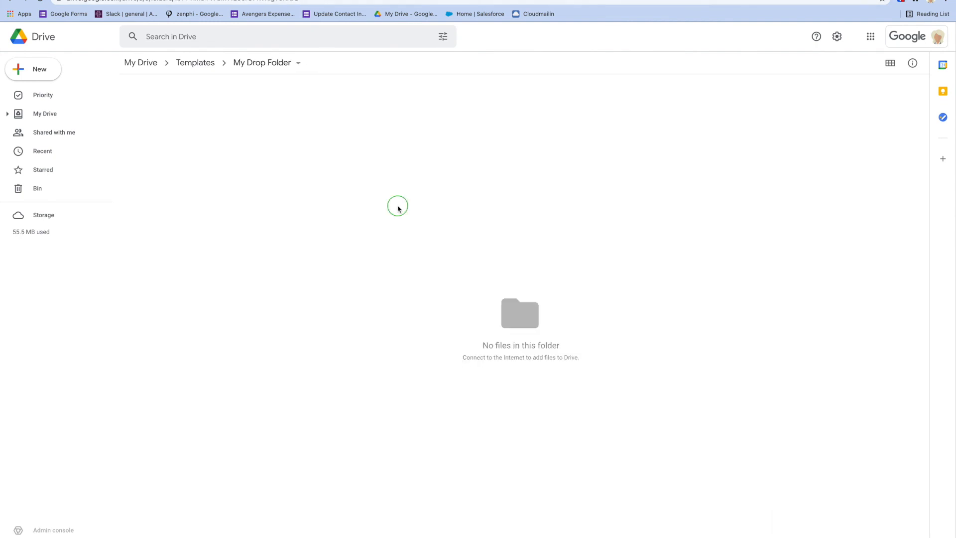
pyautogui.rightClick(396, 207)
pyautogui.click(442, 242)
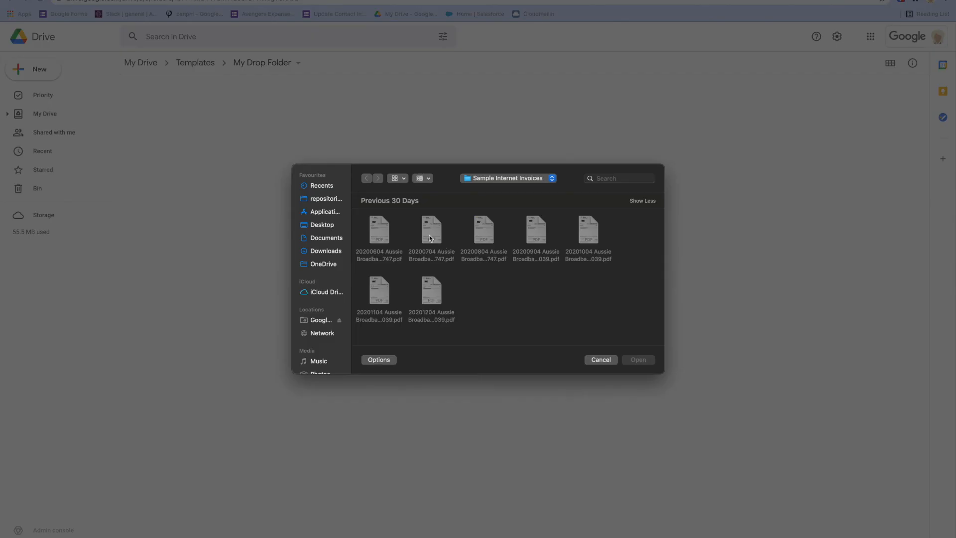
pyautogui.click(431, 234)
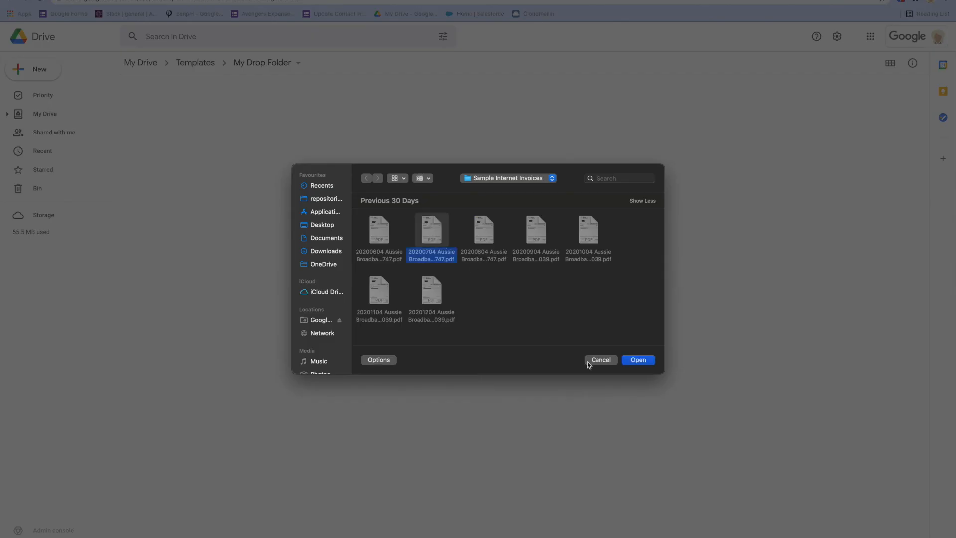
pyautogui.click(639, 360)
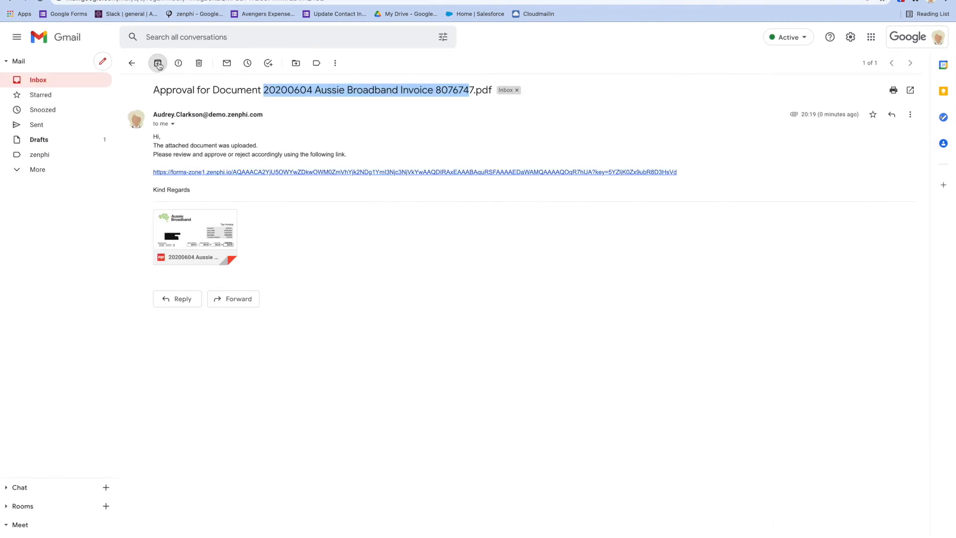
# Archive the handled email and open the 20200704 invoice's approval email and form link.
pyautogui.click(158, 62)
pyautogui.click(160, 64)
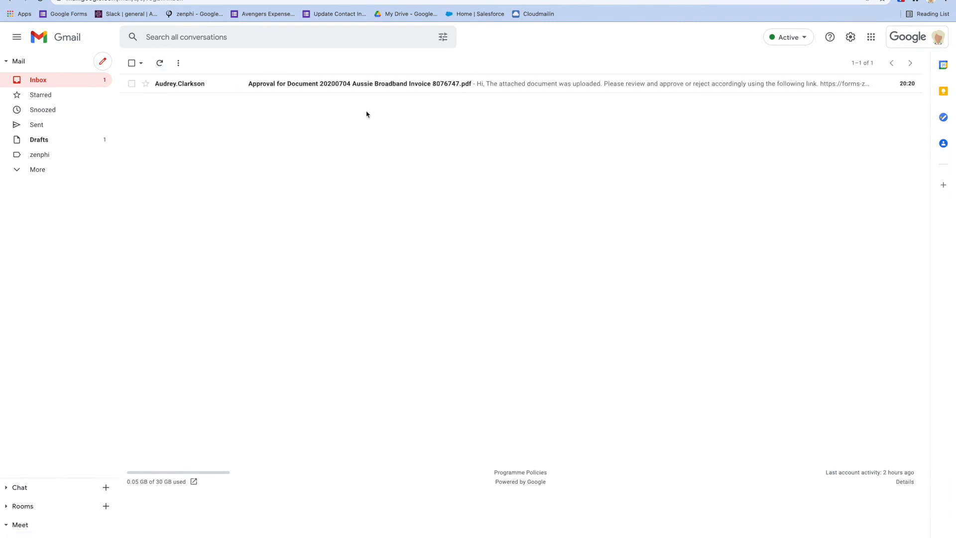
pyautogui.click(194, 85)
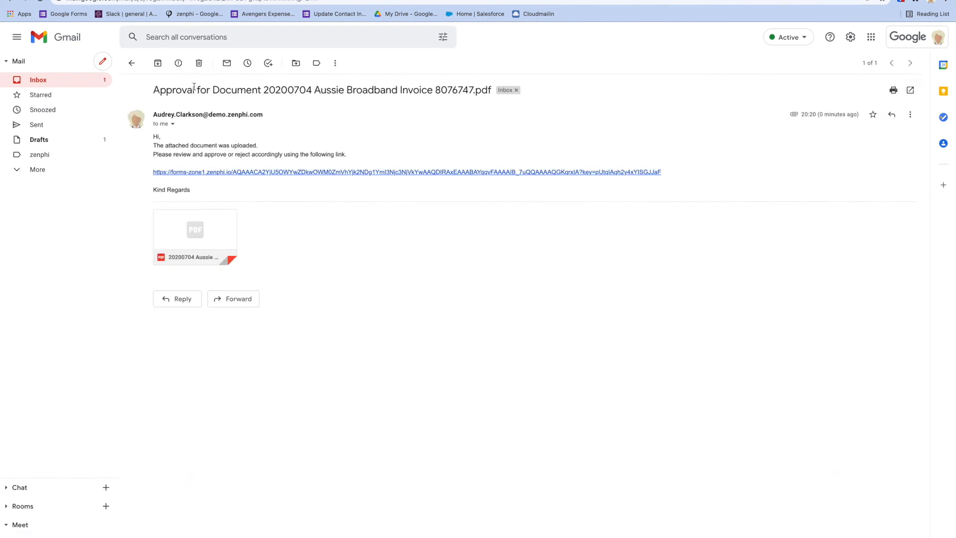
pyautogui.click(269, 174)
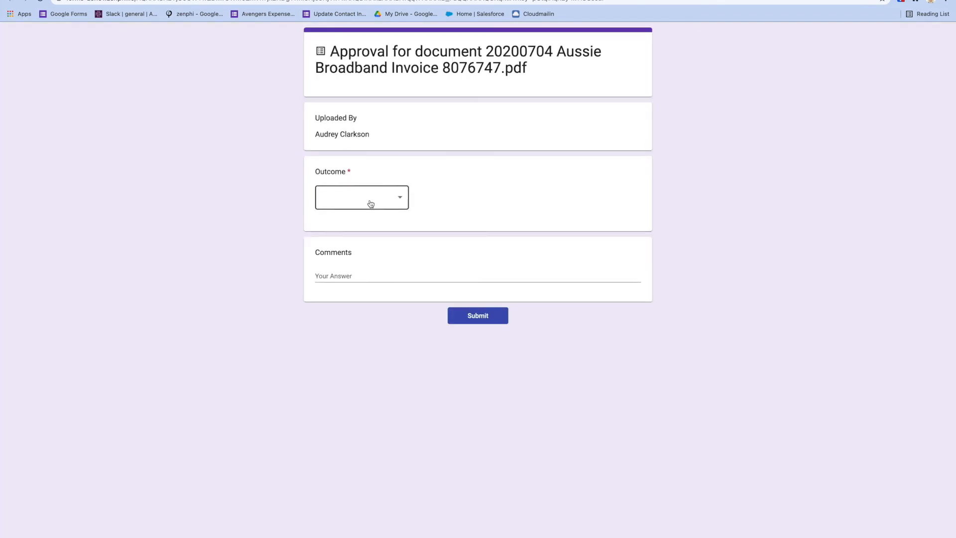
# Reject the 20200704 invoice with the comment 'Please rectify the issue' and submit.
pyautogui.click(369, 203)
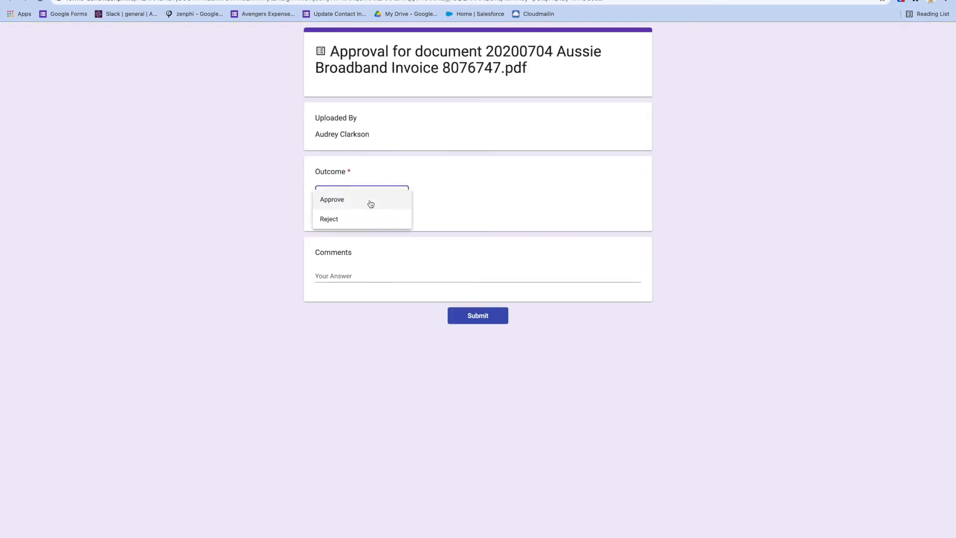
pyautogui.click(358, 217)
pyautogui.click(363, 272)
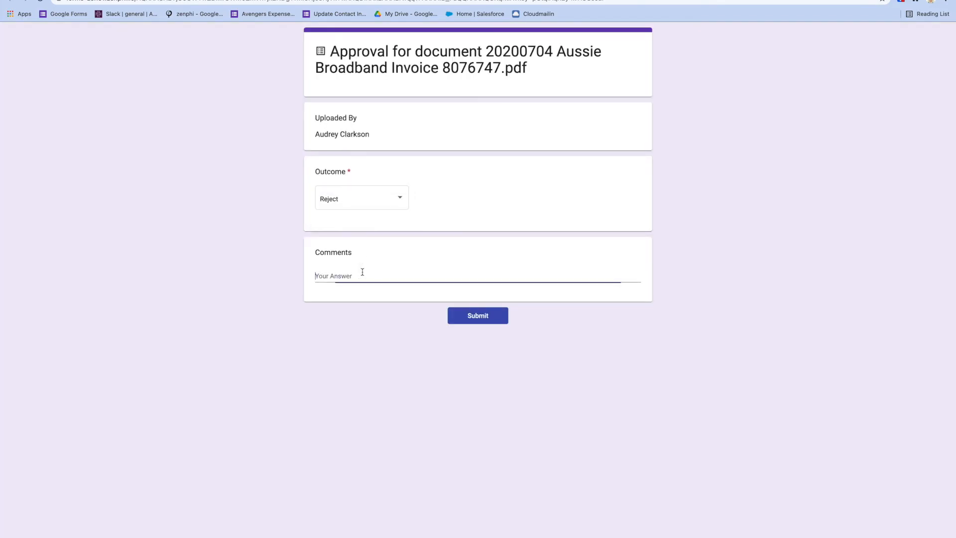
pyautogui.write('Please rectify the issue')
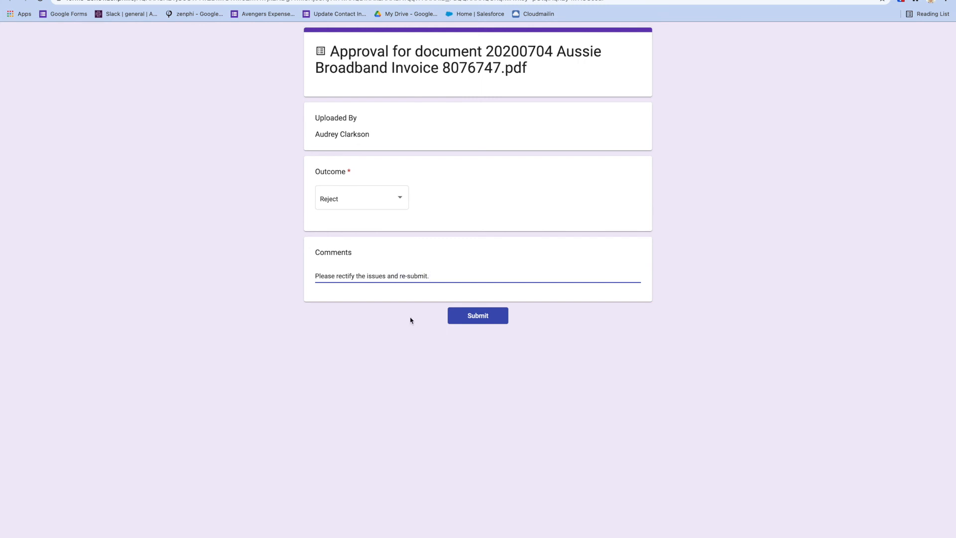
pyautogui.click(473, 317)
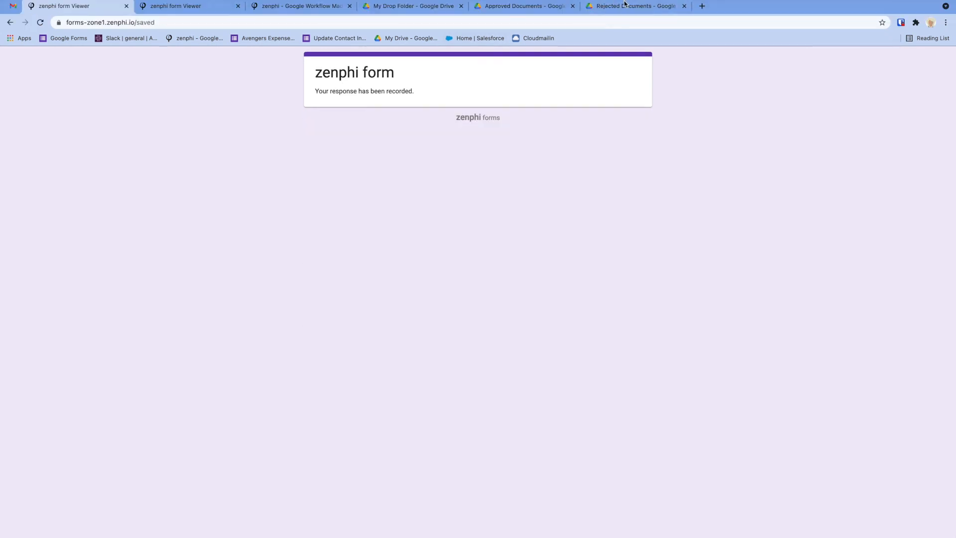
# Confirm the invoice is in Rejected Documents, then return to the Request Data Demo flow.
pyautogui.click(623, 6)
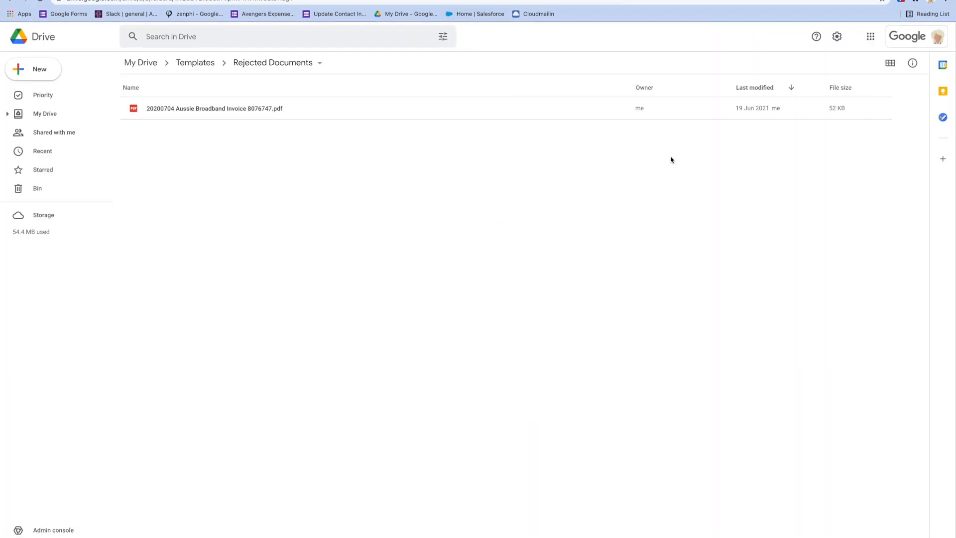
pyautogui.click(194, 1)
pyautogui.click(194, 1)
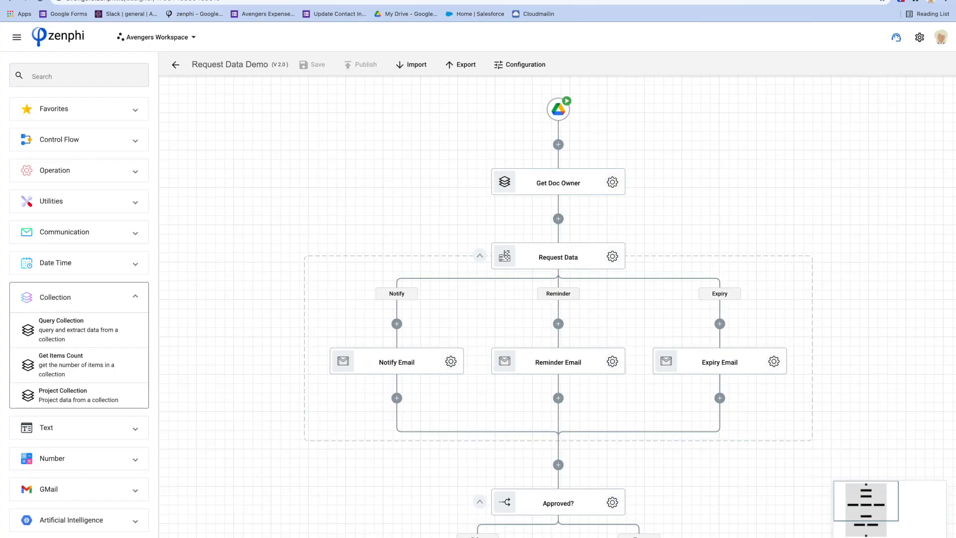